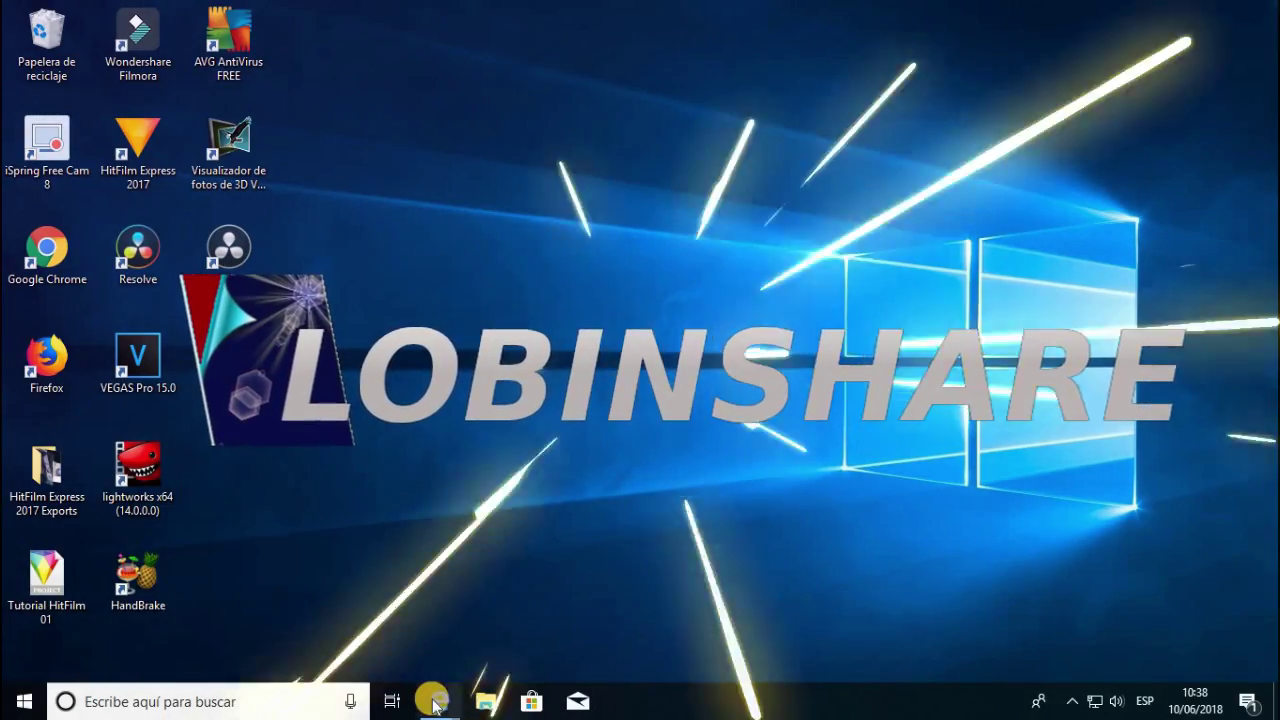
Step: In the Edge YouTube window, follow the goo.gl playlist link in the installation video's description
mouse_move(440, 700)
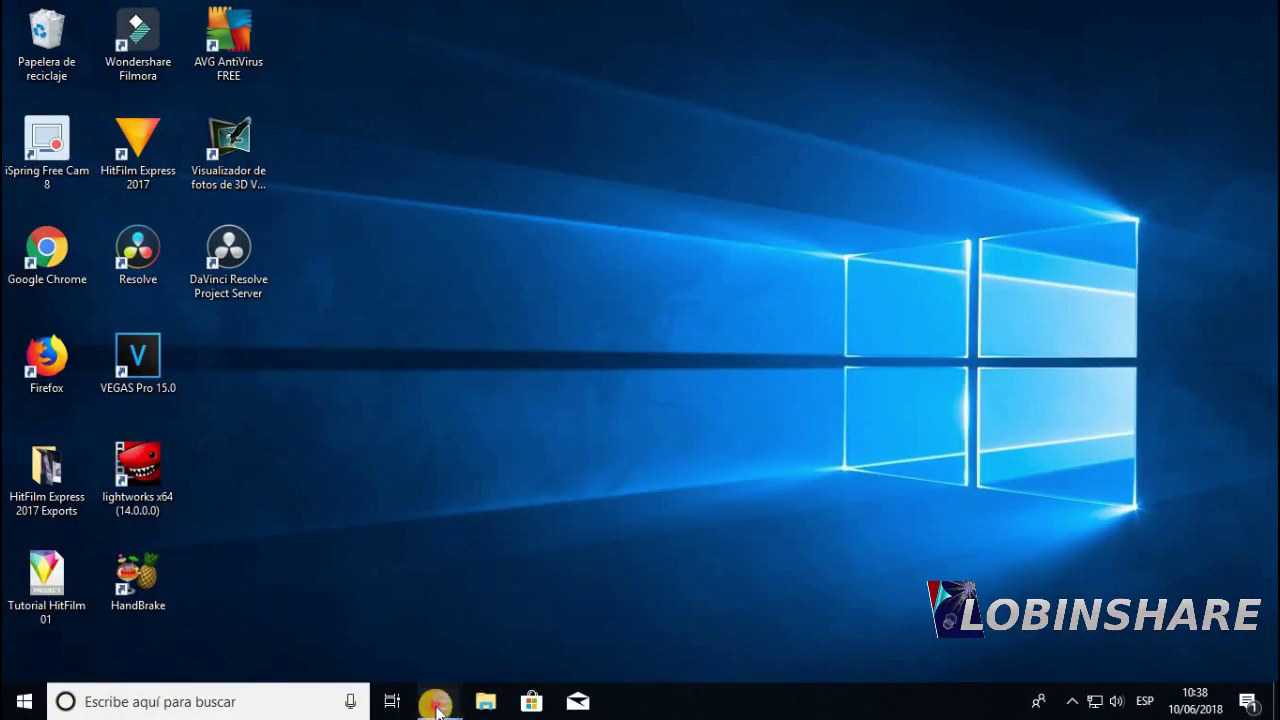
left_click(521, 641)
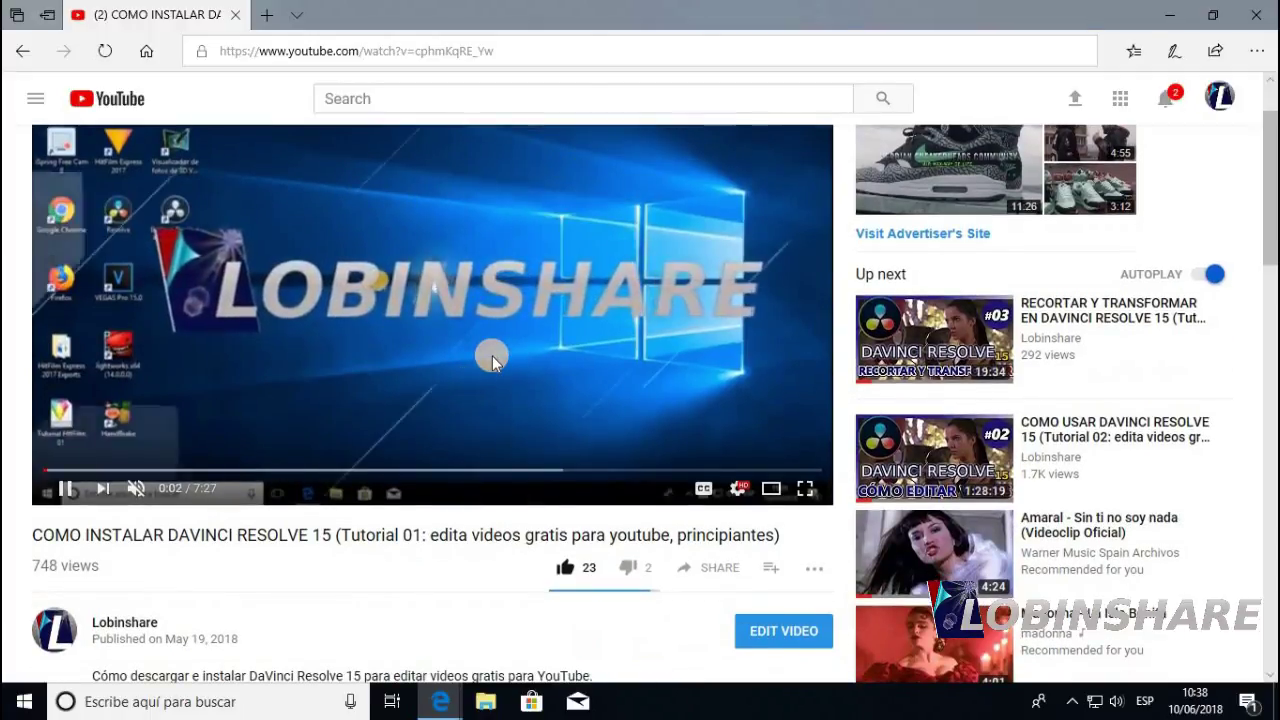
scroll(492, 355, "down", 3)
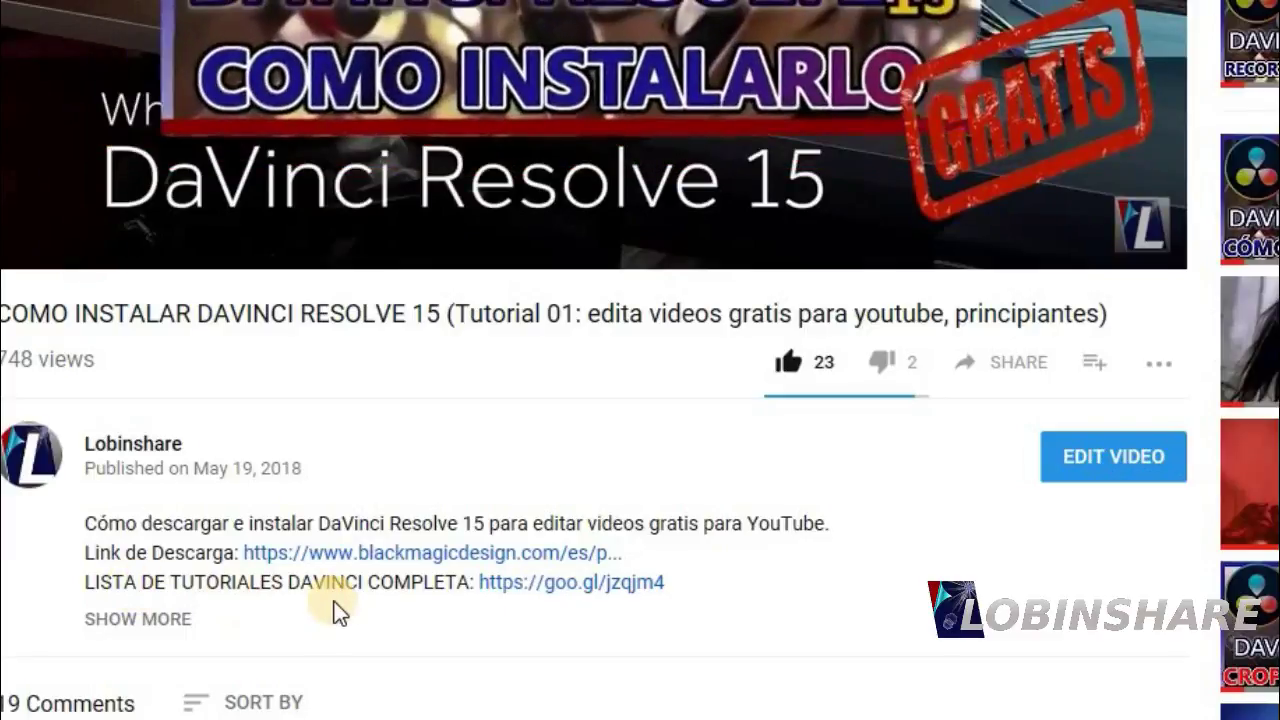
left_click(533, 583)
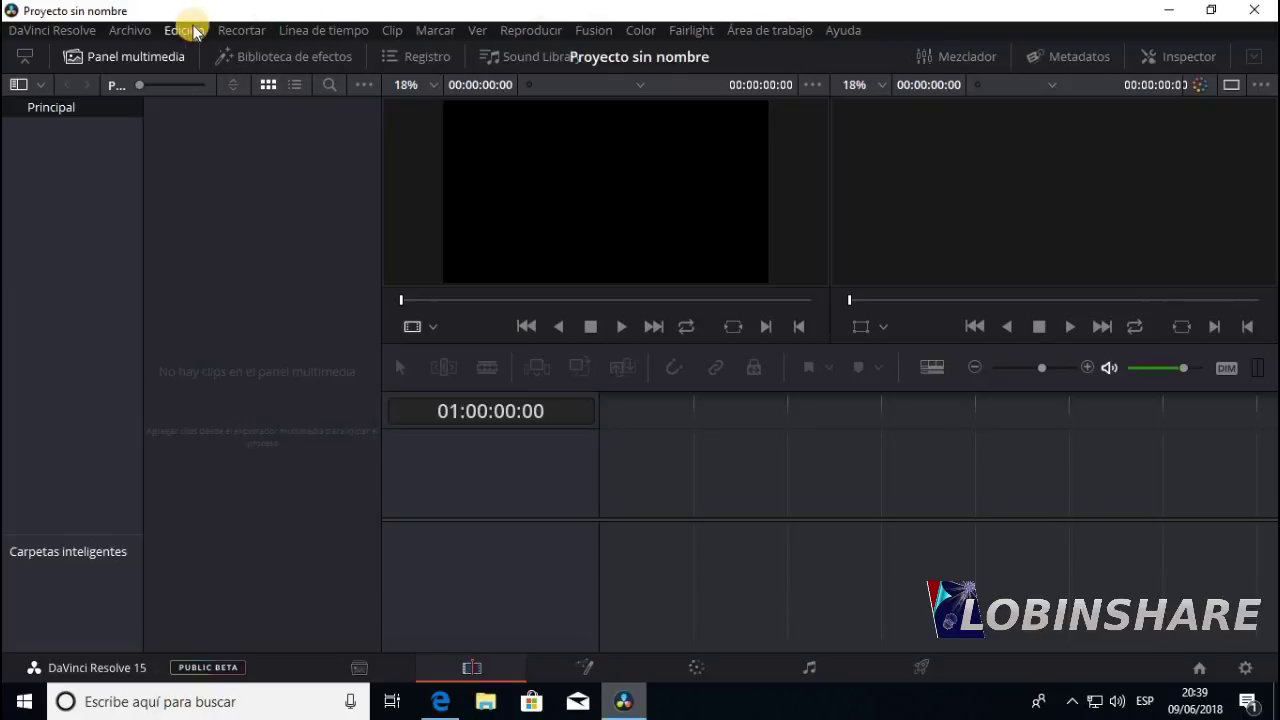
Step: Import the MoonandSea clip from Vídeos into the media pool, accept the frame-rate prompt, and preview it
left_click(130, 30)
mouse_move(224, 203)
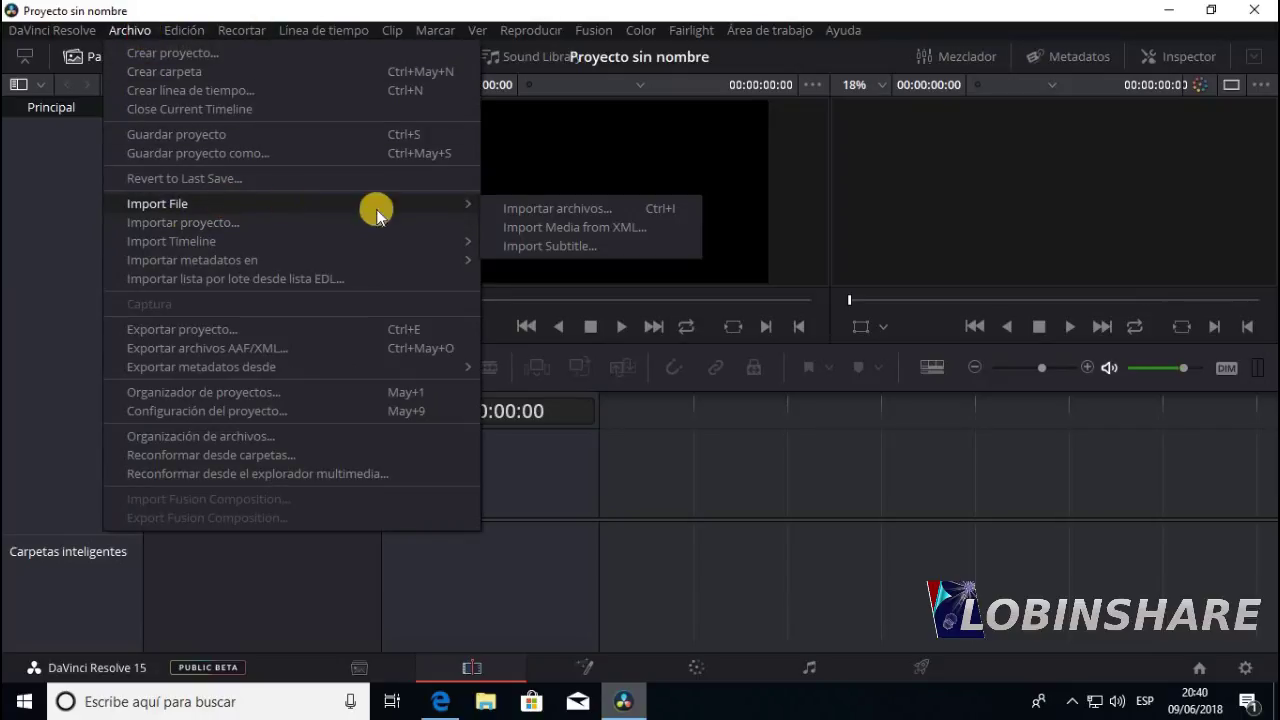
left_click(516, 210)
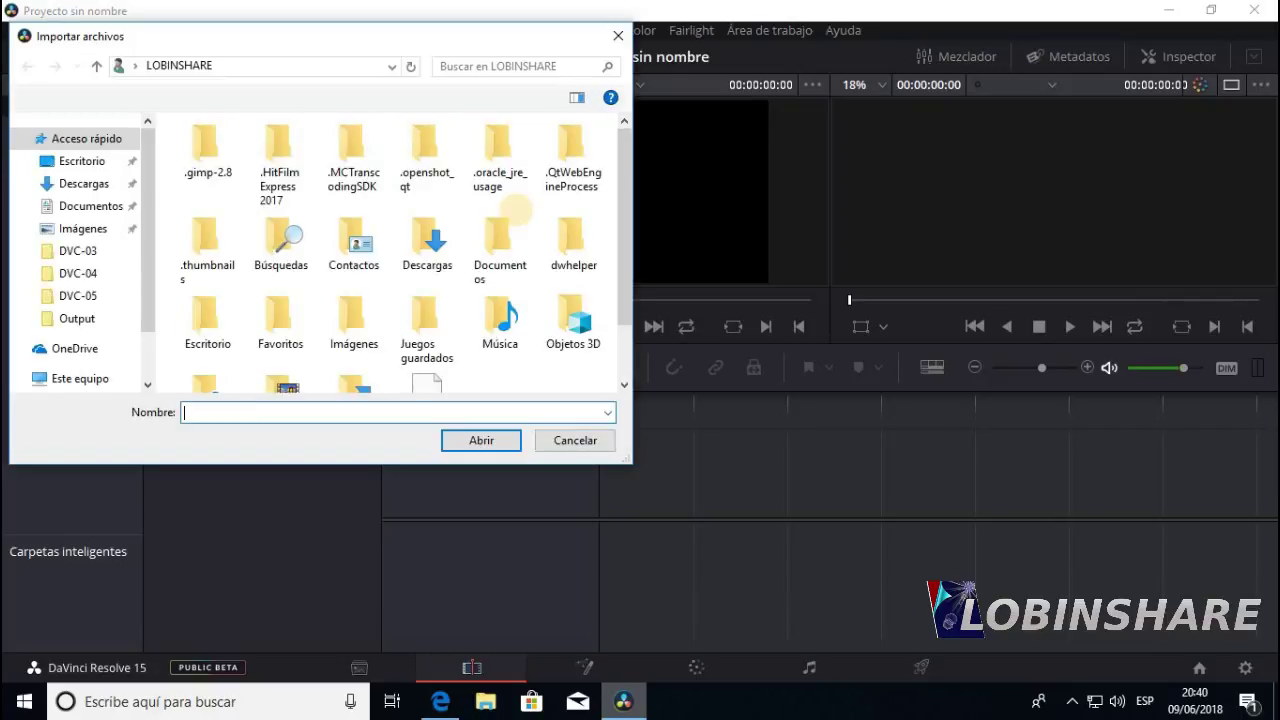
left_click(97, 378)
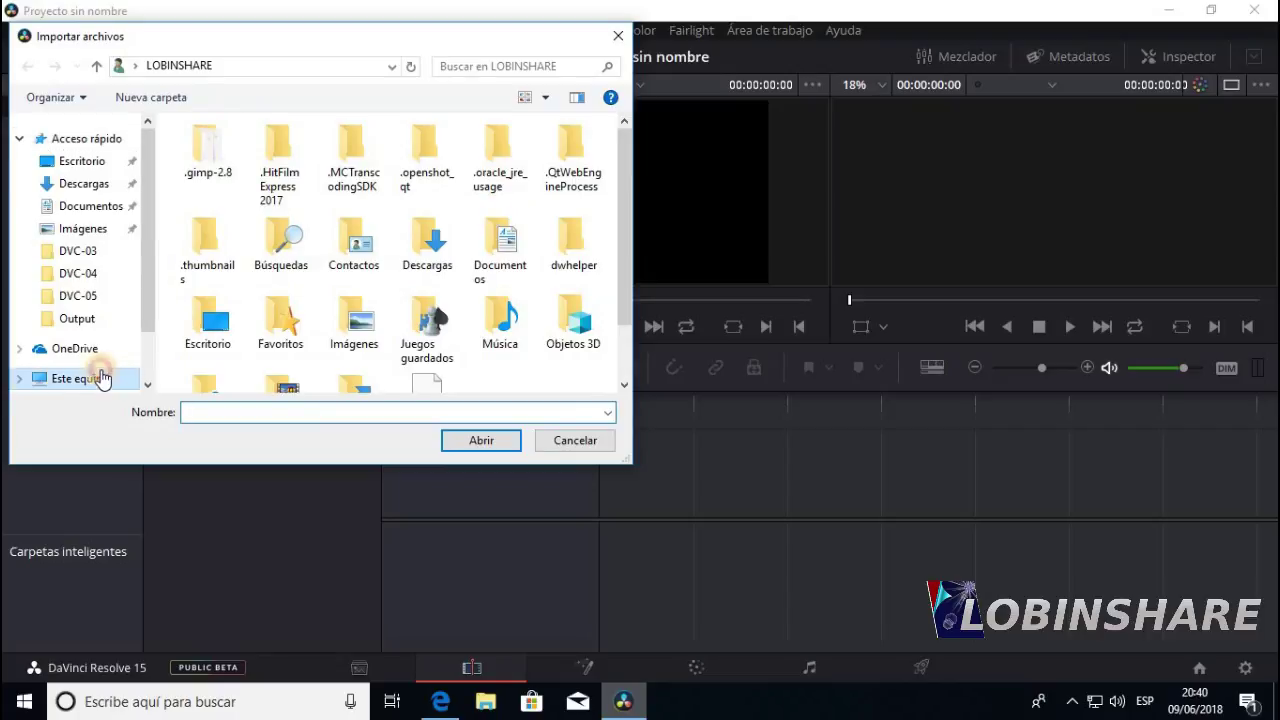
double_click(234, 300)
scroll(626, 229, "down", 10)
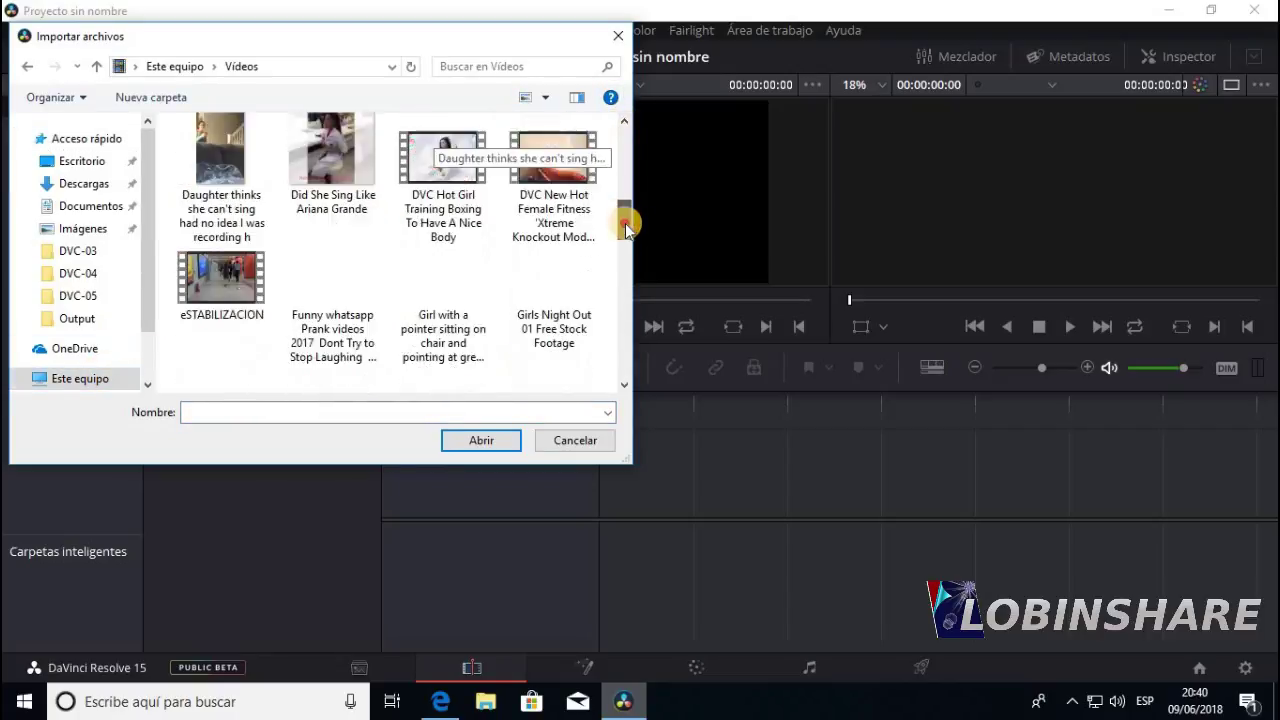
double_click(432, 229)
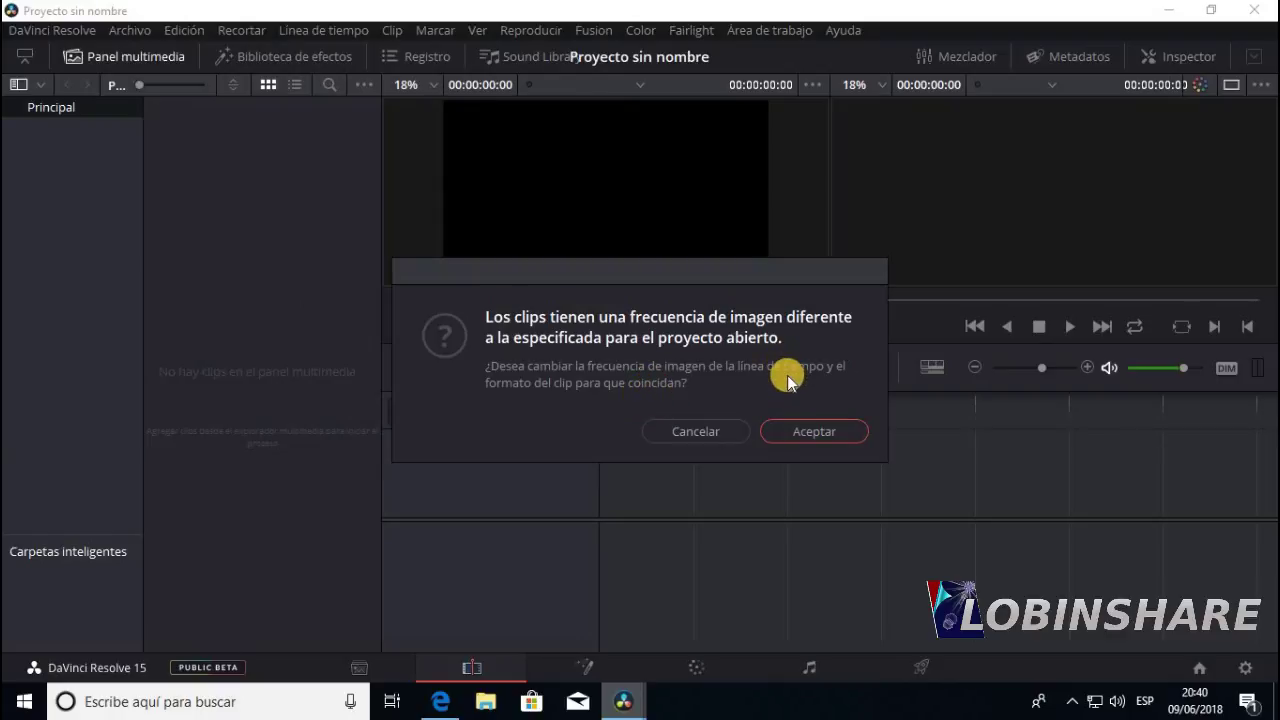
left_click(725, 430)
double_click(208, 131)
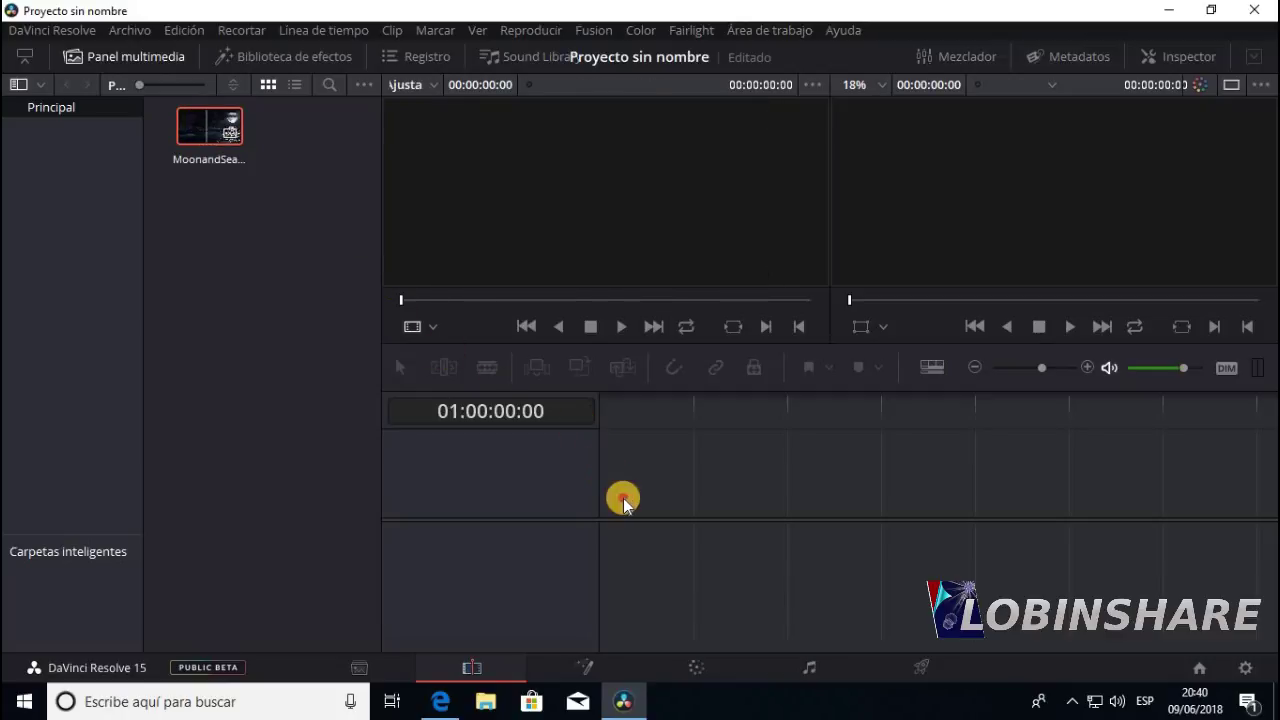
Step: Drag the MoonandSea clip onto V1 of a new timeline and play it back once
left_click_drag(205, 117, 602, 499)
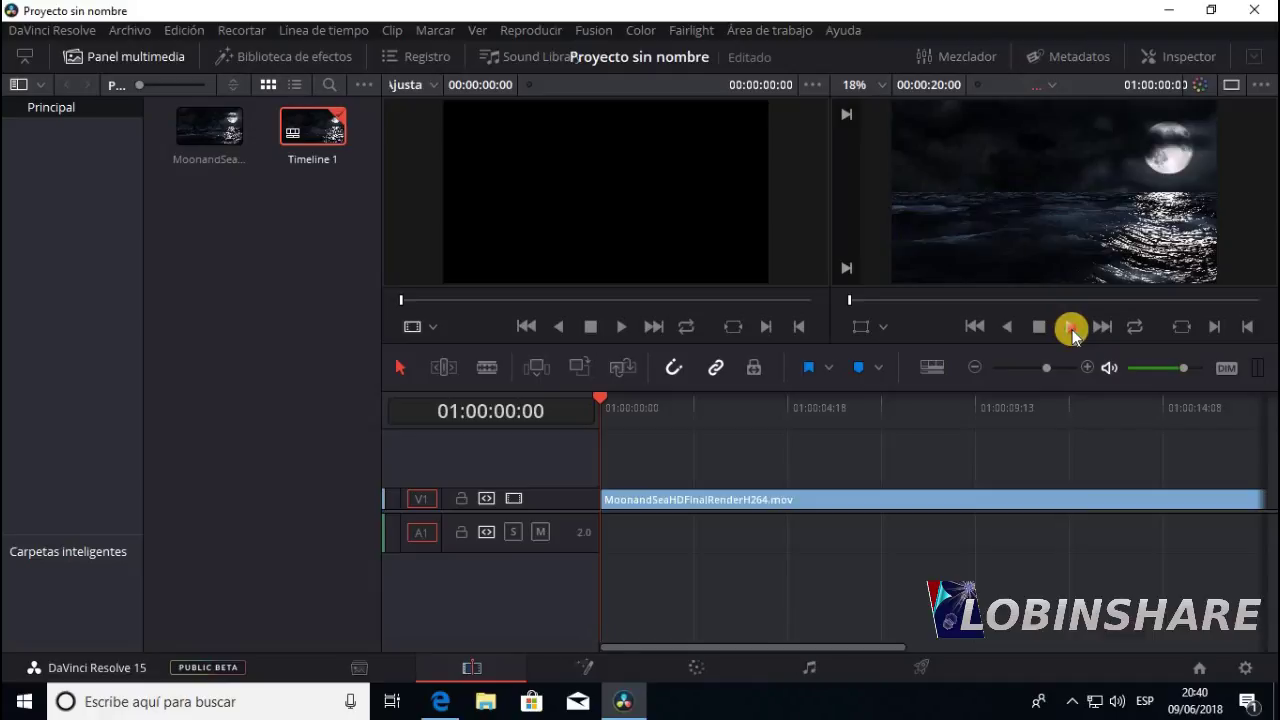
left_click(1070, 327)
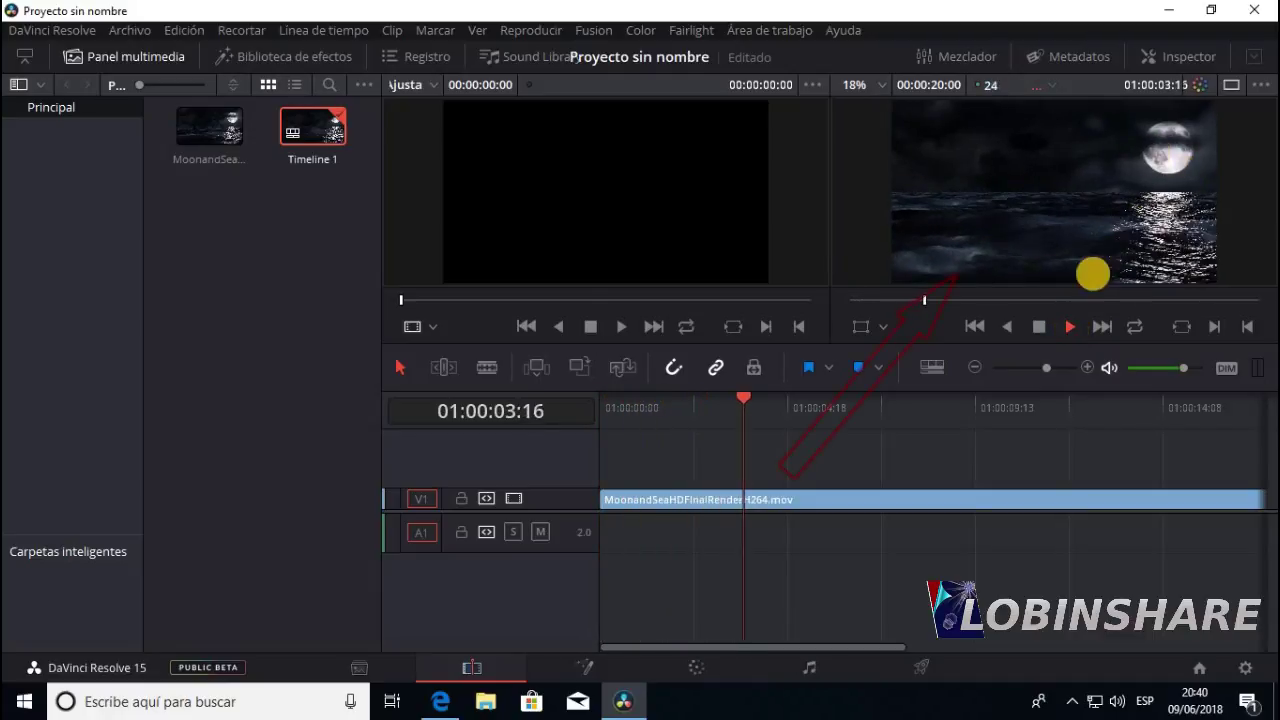
left_click(1039, 327)
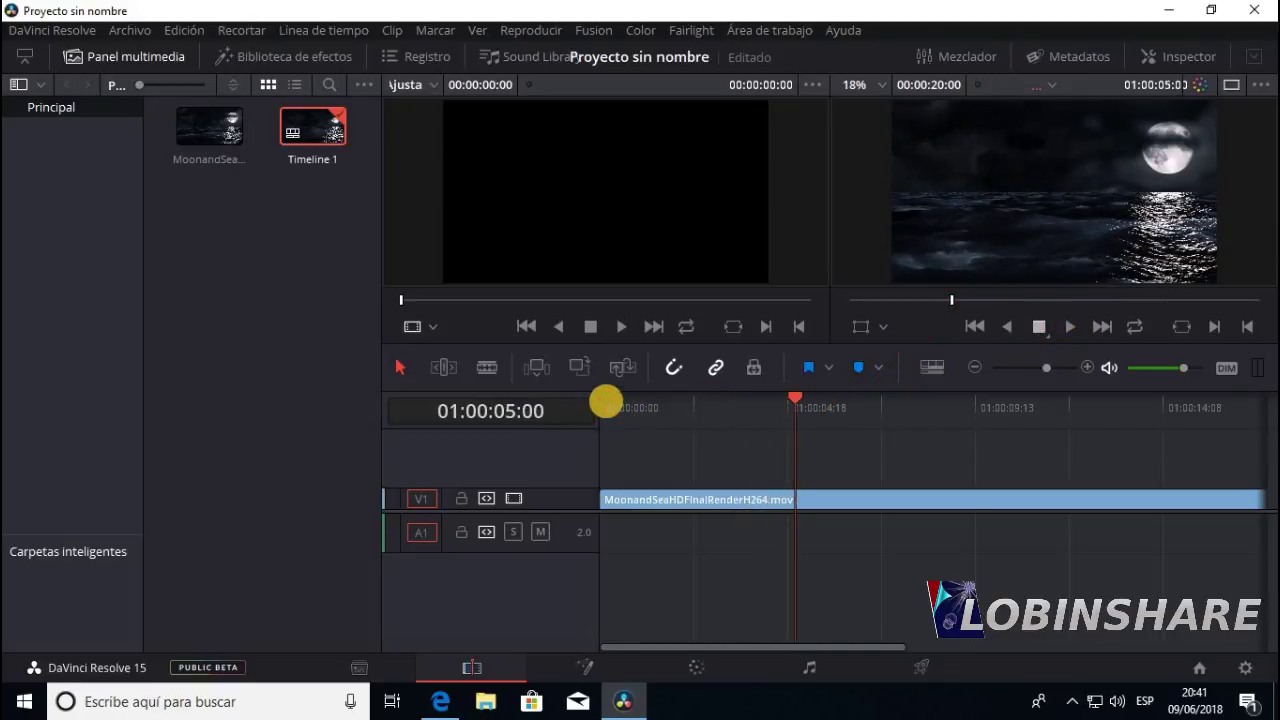
left_click(605, 401)
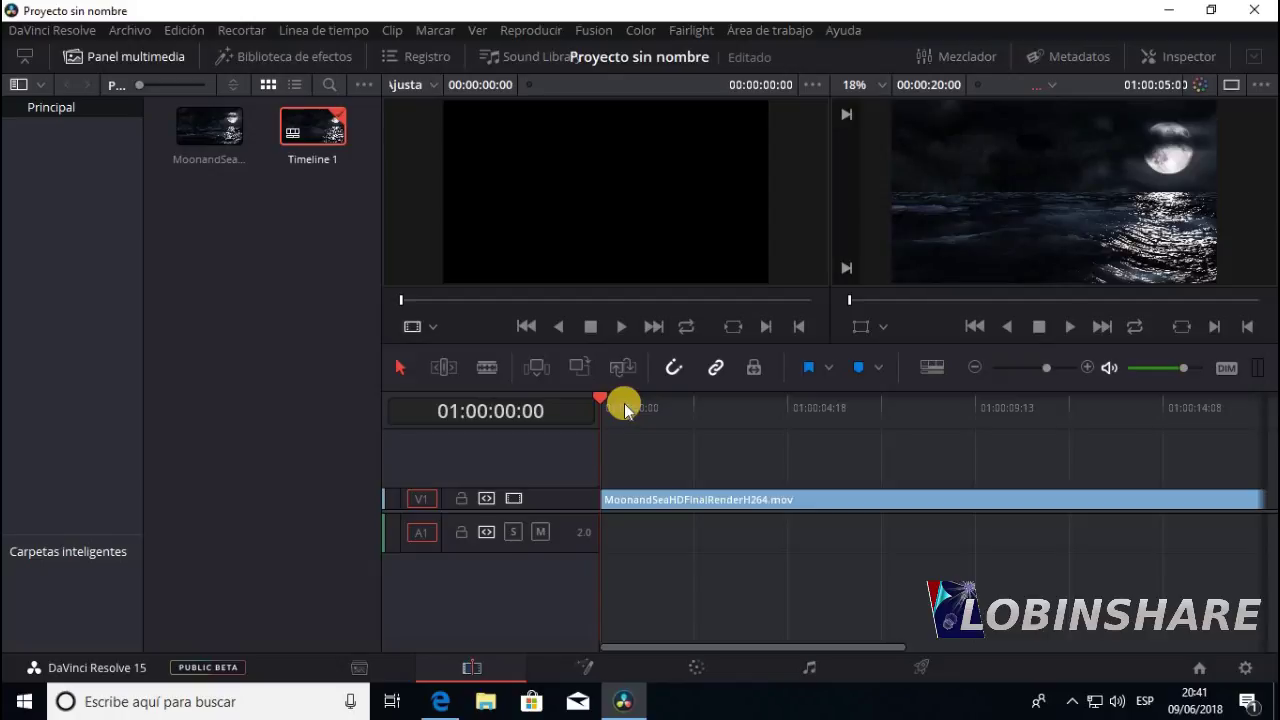
left_click(138, 36)
Step: Import the green screen girl 3 .jpg from the Imágenes folder into the media pool
mouse_move(227, 204)
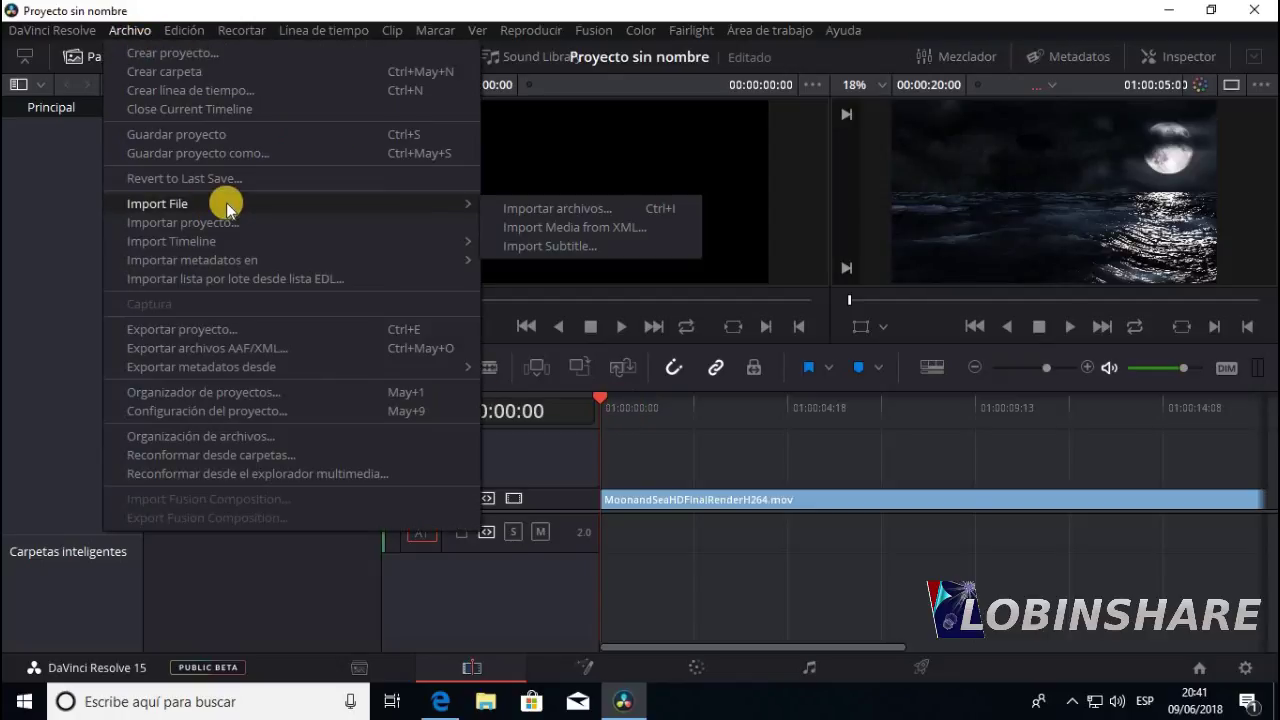
left_click(514, 210)
left_click(84, 228)
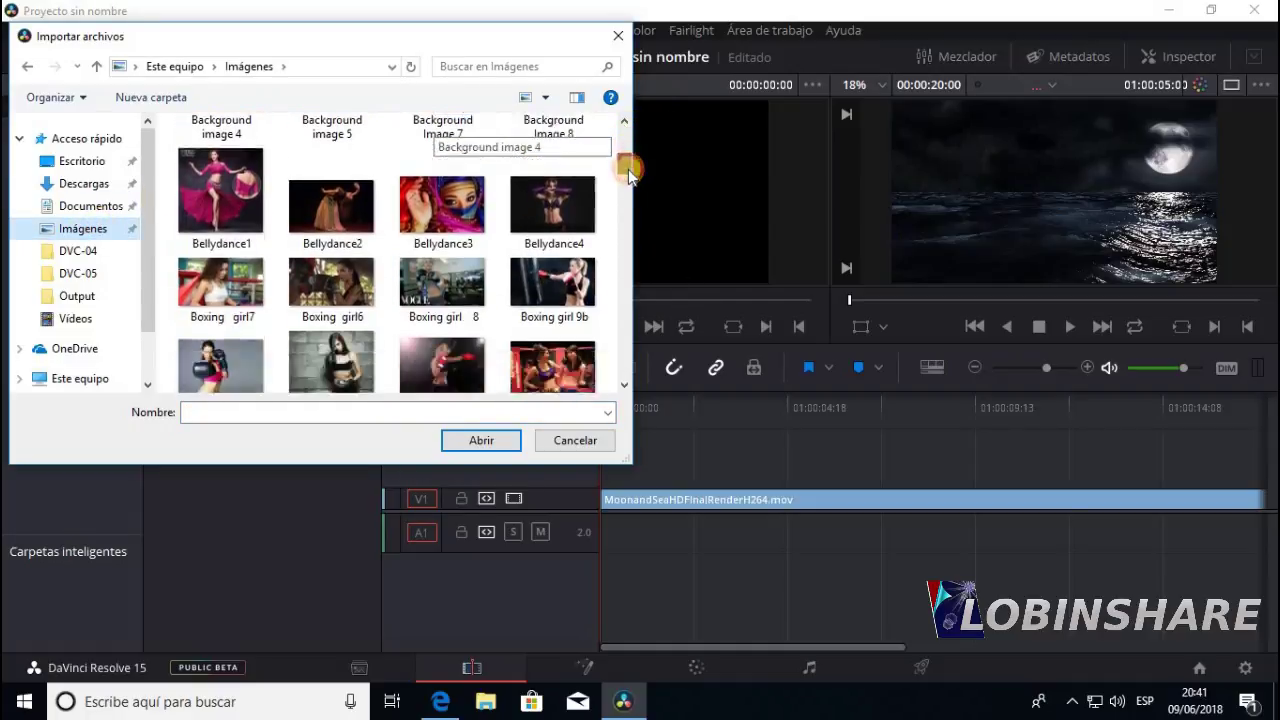
left_click_drag(628, 140, 625, 222)
double_click(217, 335)
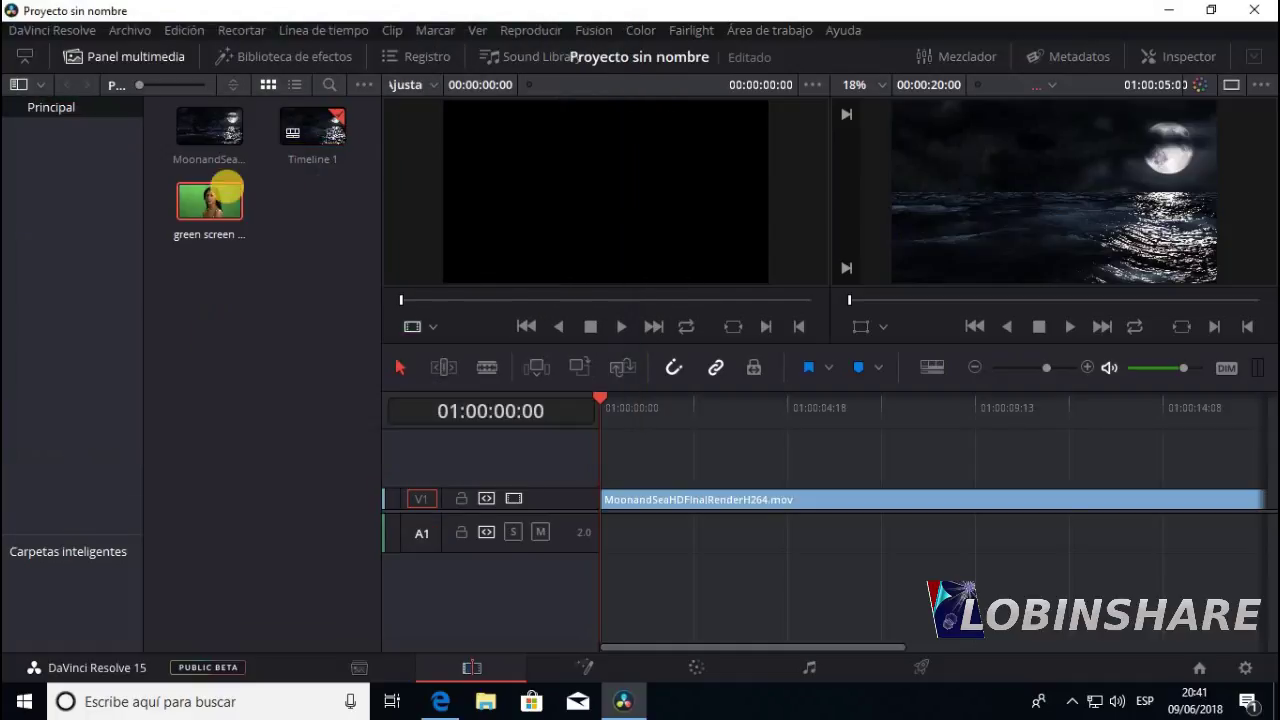
Step: Preview the green-screen image and try dragging it onto the timeline above the sea clip
double_click(222, 206)
left_click_drag(222, 212, 643, 410)
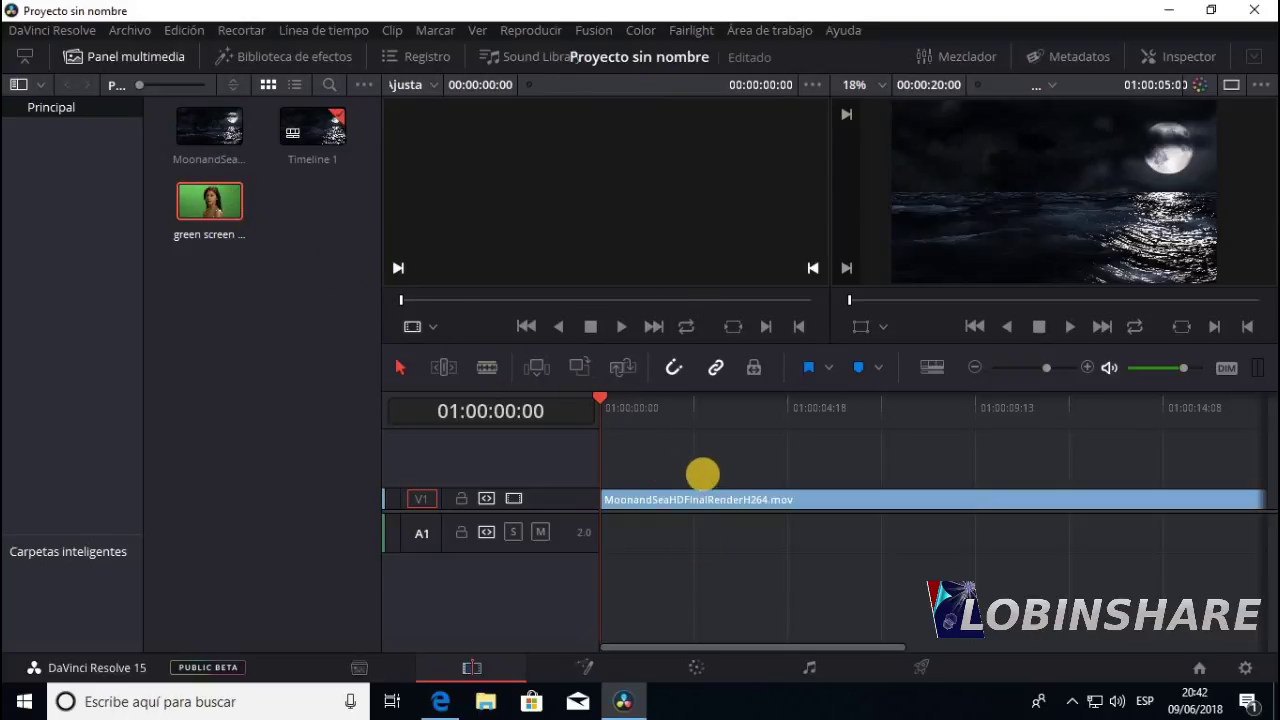
left_click_drag(236, 208, 644, 369)
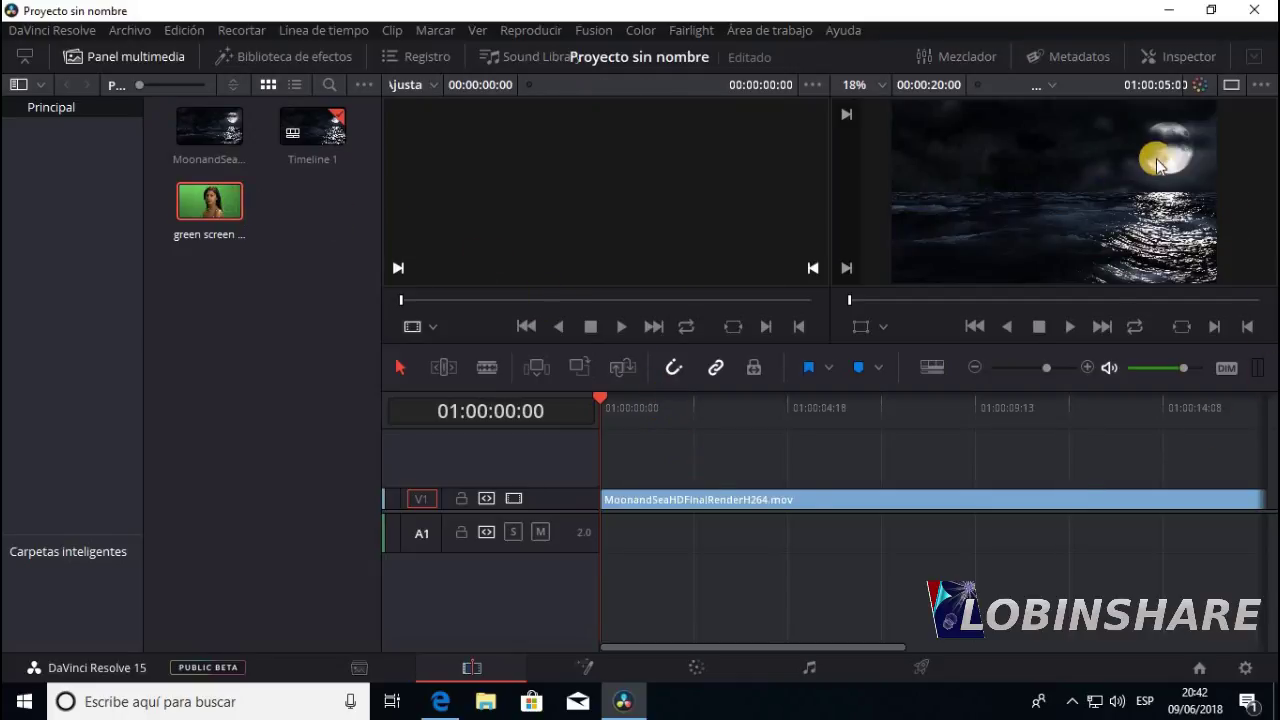
left_click(694, 501)
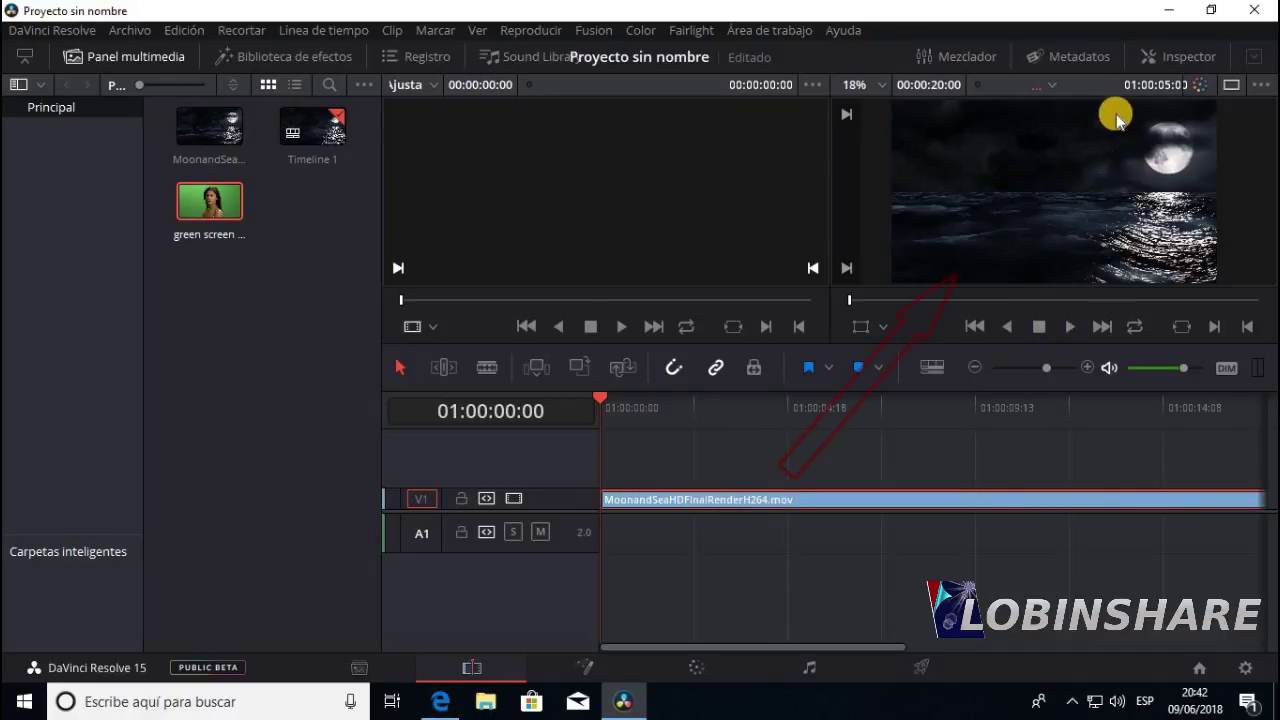
double_click(232, 203)
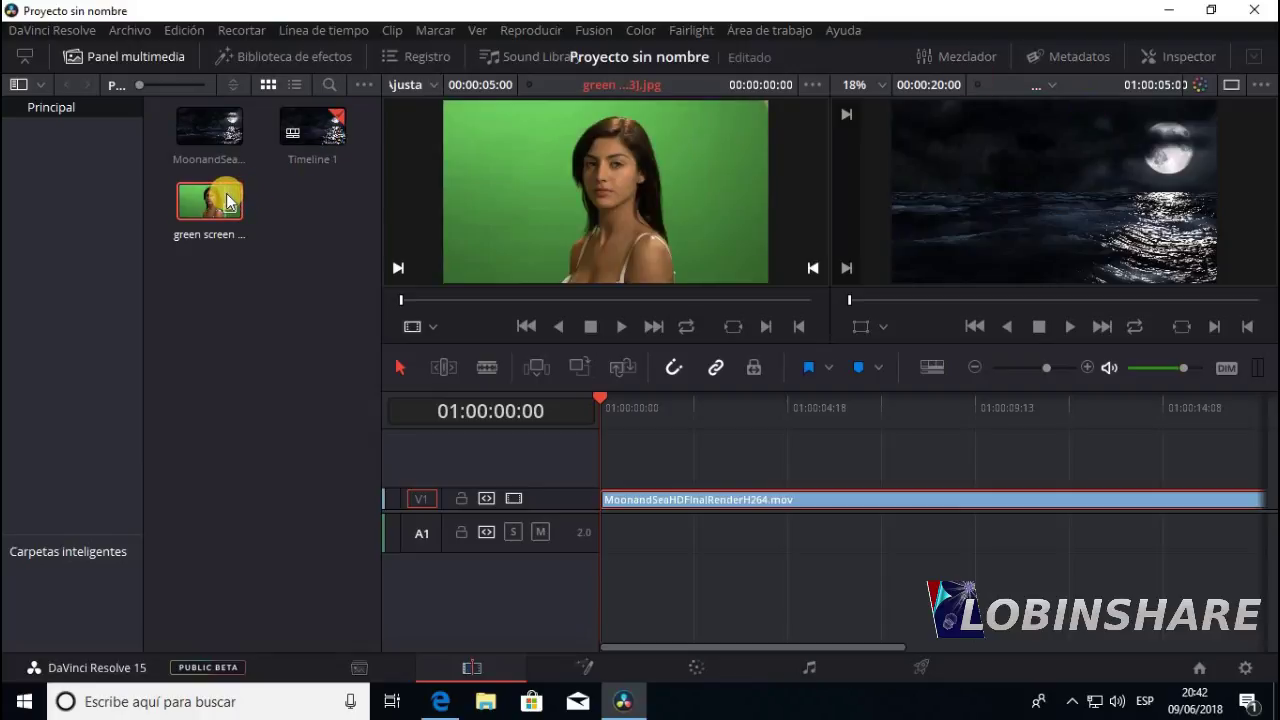
left_click_drag(228, 201, 1050, 285)
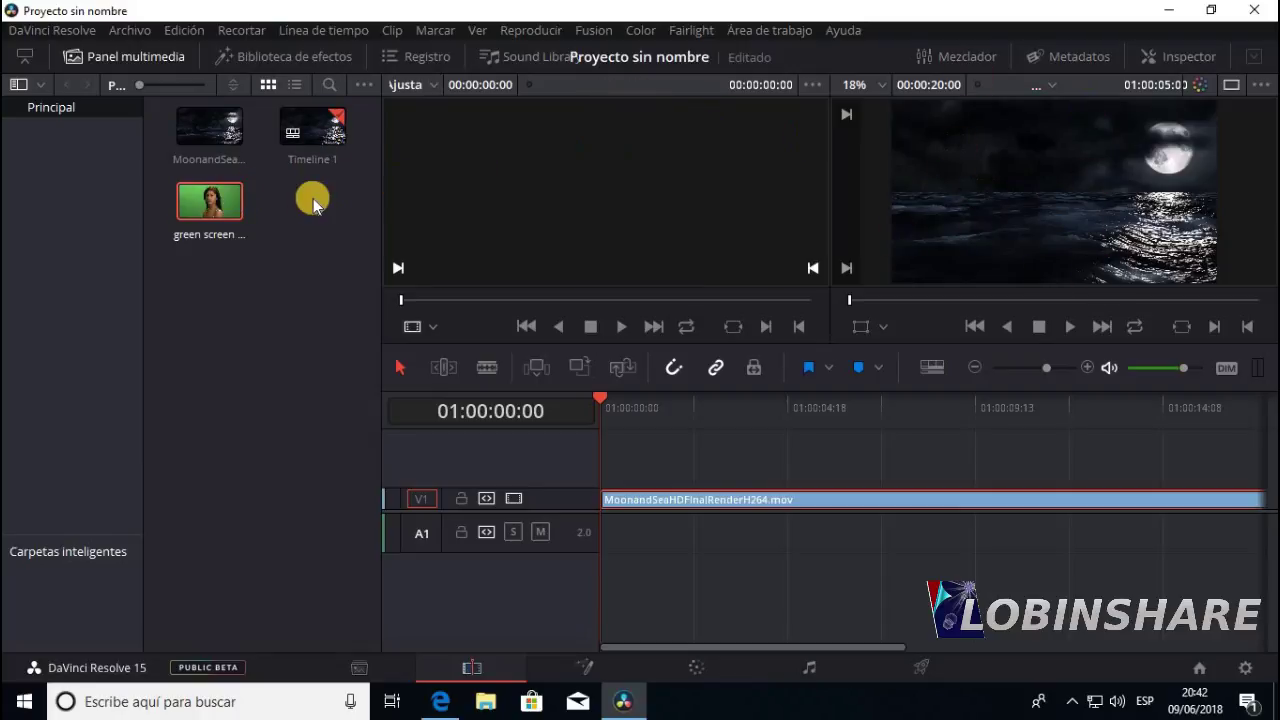
Step: Drop green screen girl [3-3].jpg on a new V2 track above the sea clip and select it
double_click(232, 204)
left_click_drag(212, 202, 637, 412)
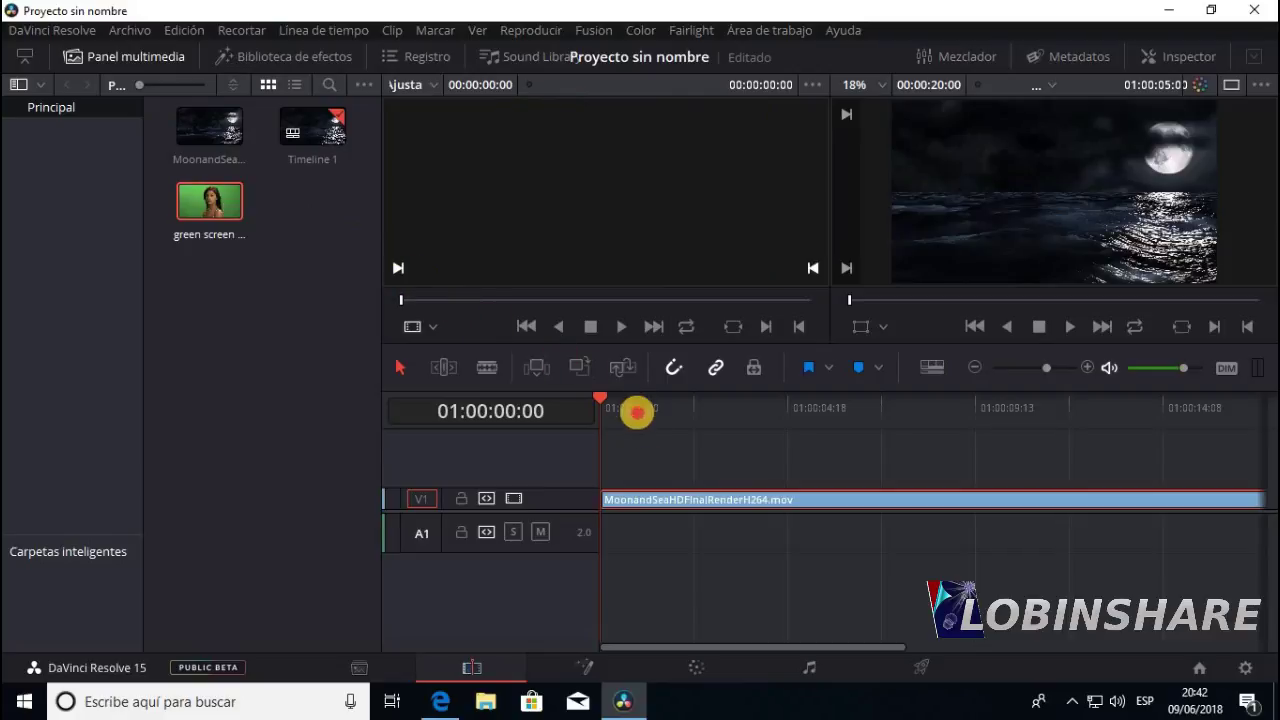
left_click_drag(670, 481, 634, 480)
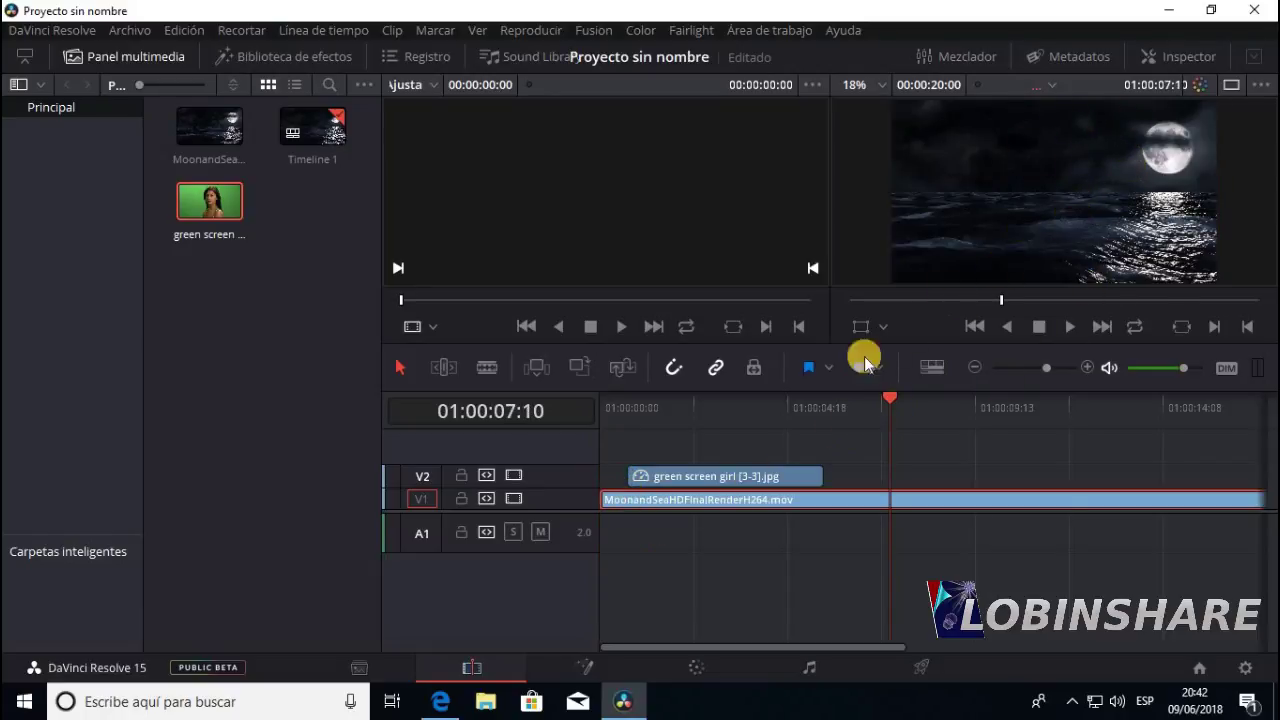
left_click(728, 407)
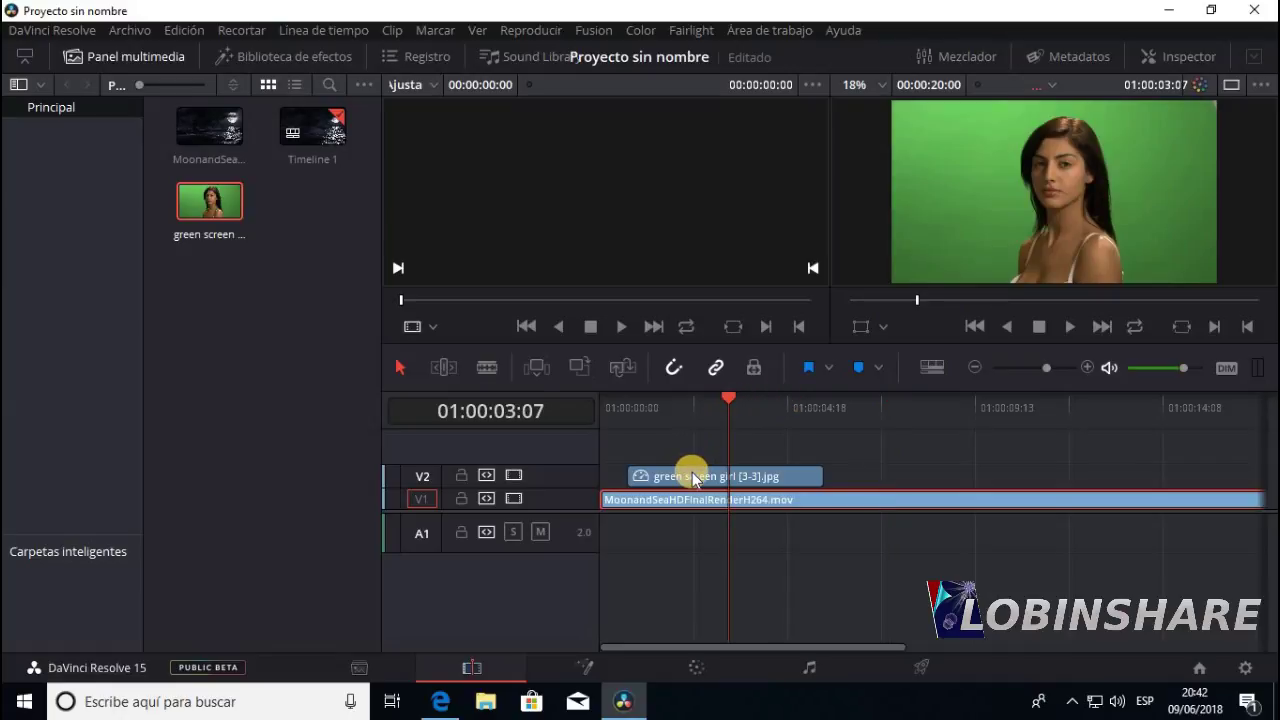
left_click(692, 474)
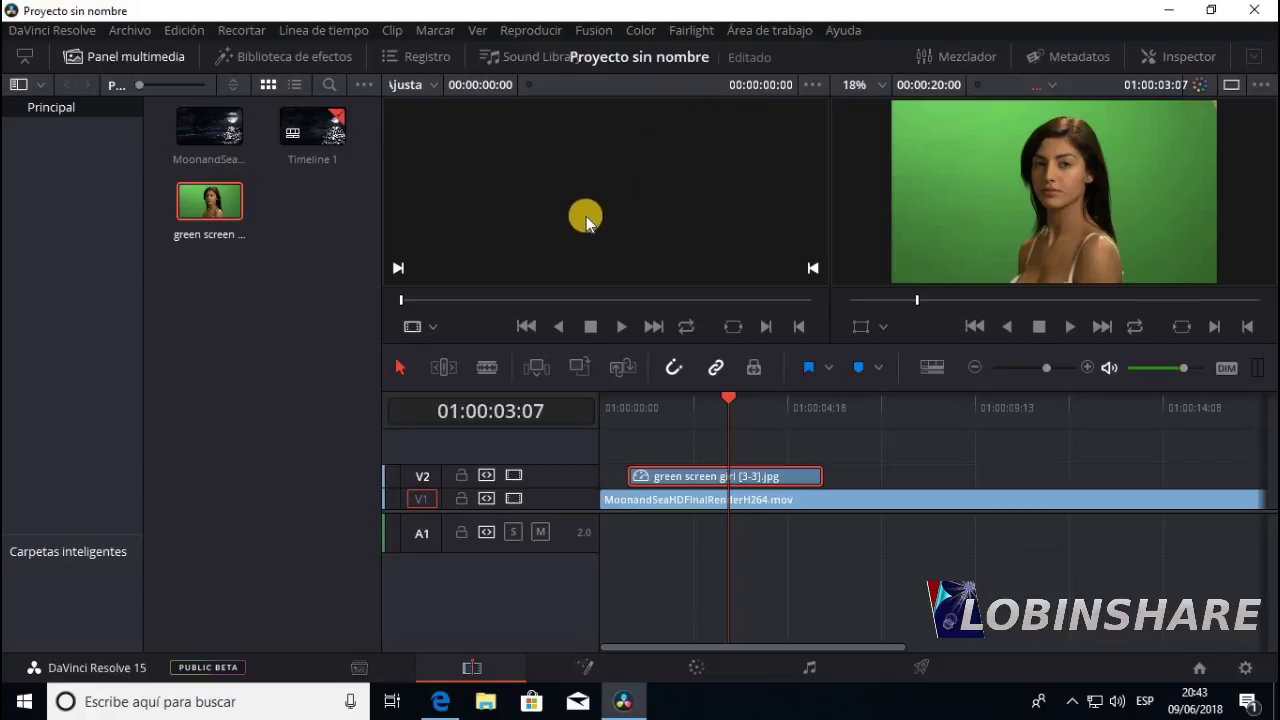
Step: In the Inspector's Transformación section, test a smaller Zoom on the girl image, then reset it to 1
left_click(1185, 62)
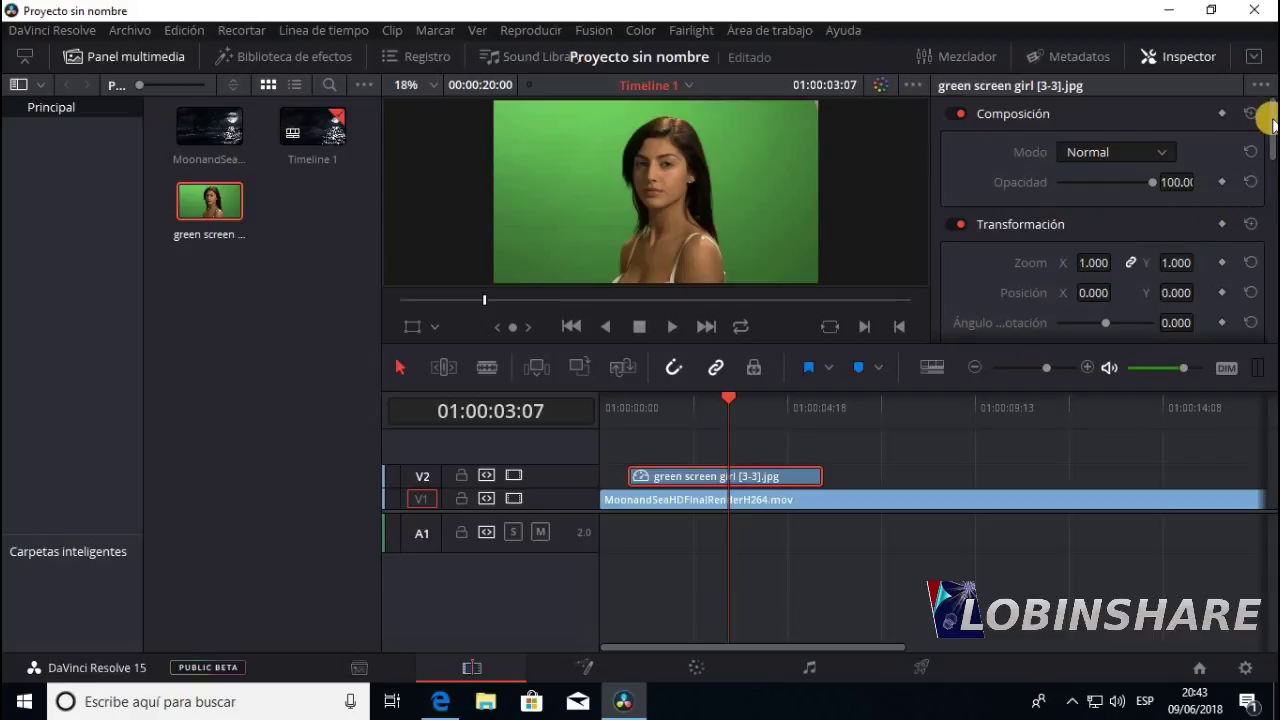
left_click_drag(1270, 121, 1268, 147)
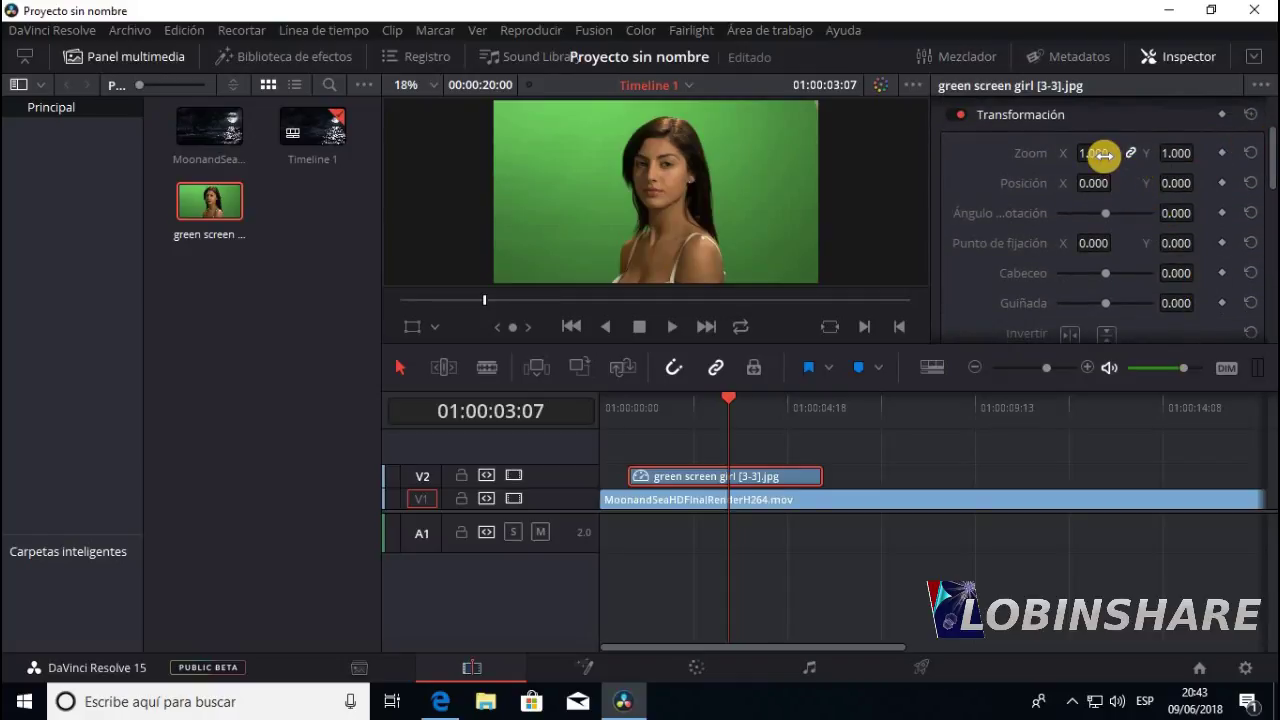
mouse_move(1086, 155)
left_mouse_down()
mouse_move(1081, 172)
mouse_move(1046, 173)
mouse_move(1097, 153)
left_mouse_up()
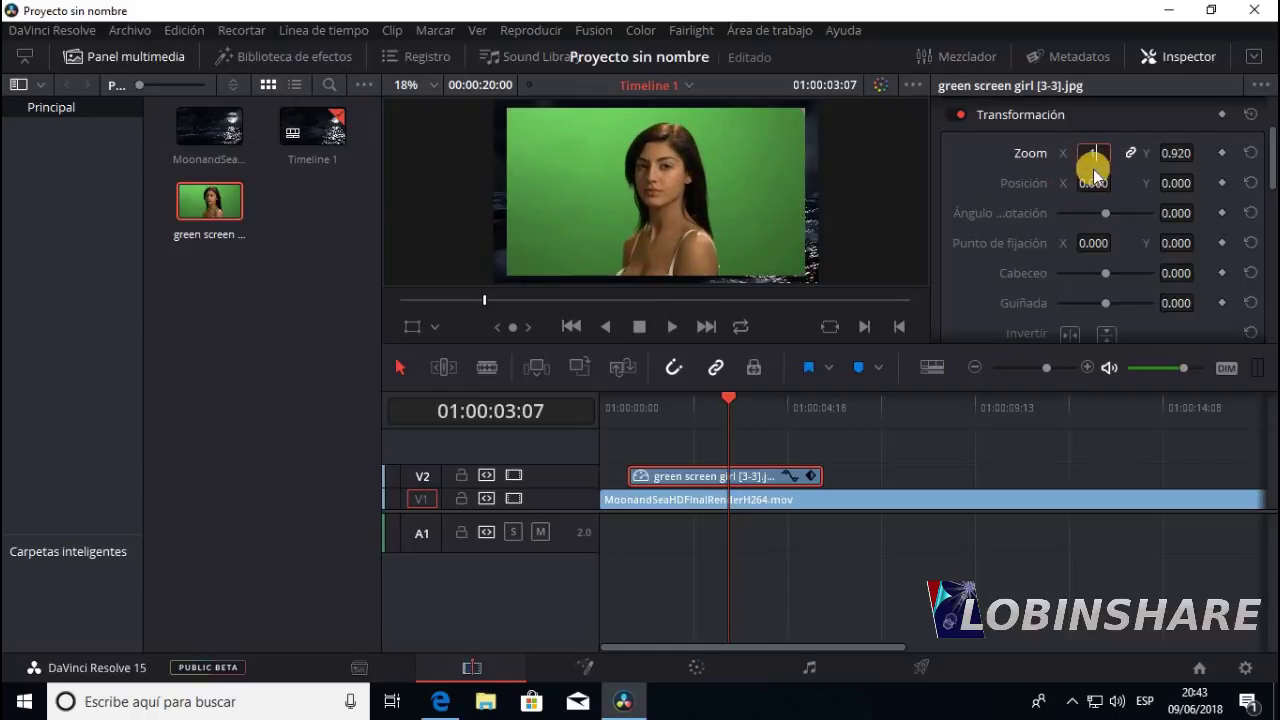
type("1")
key("Return")
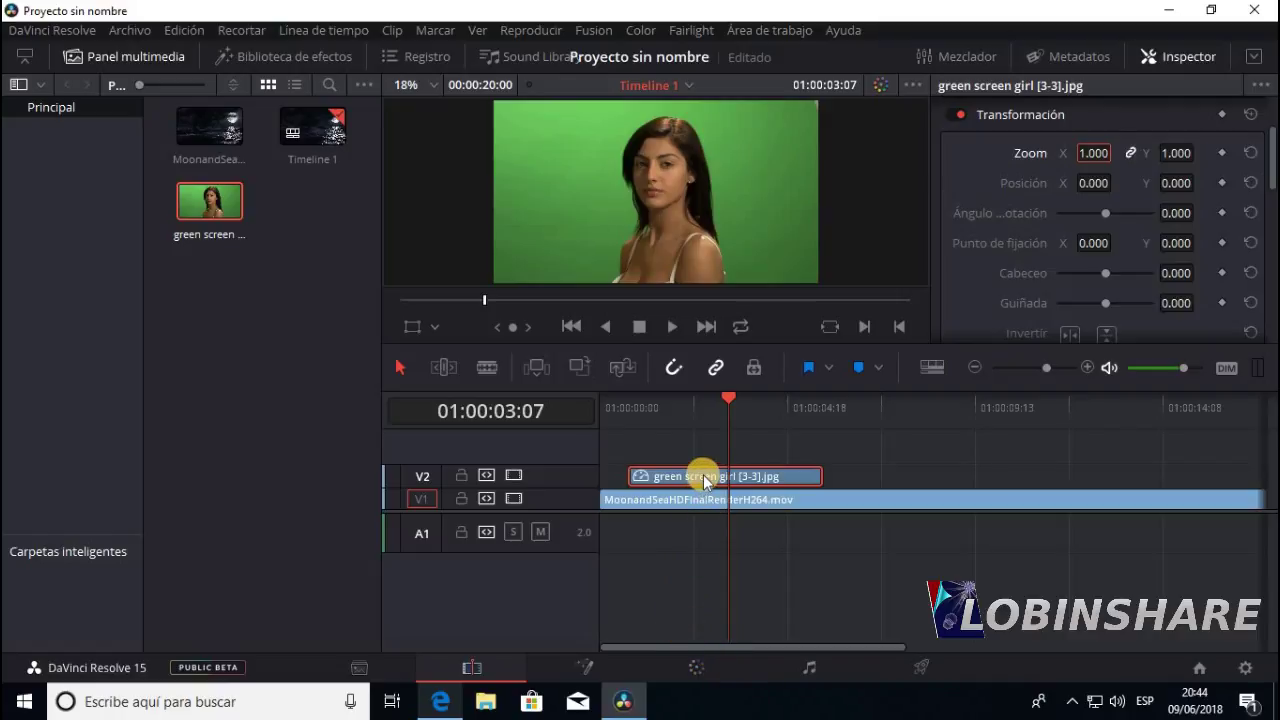
left_click(703, 474)
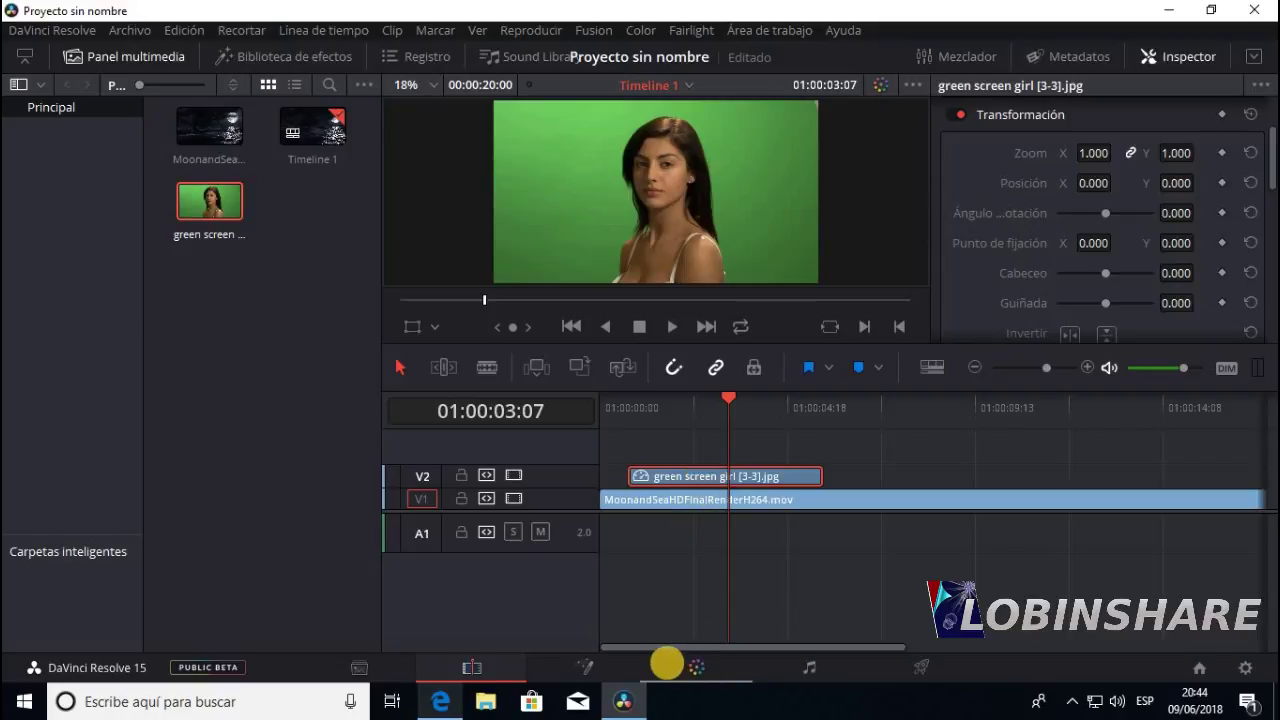
left_click(667, 663)
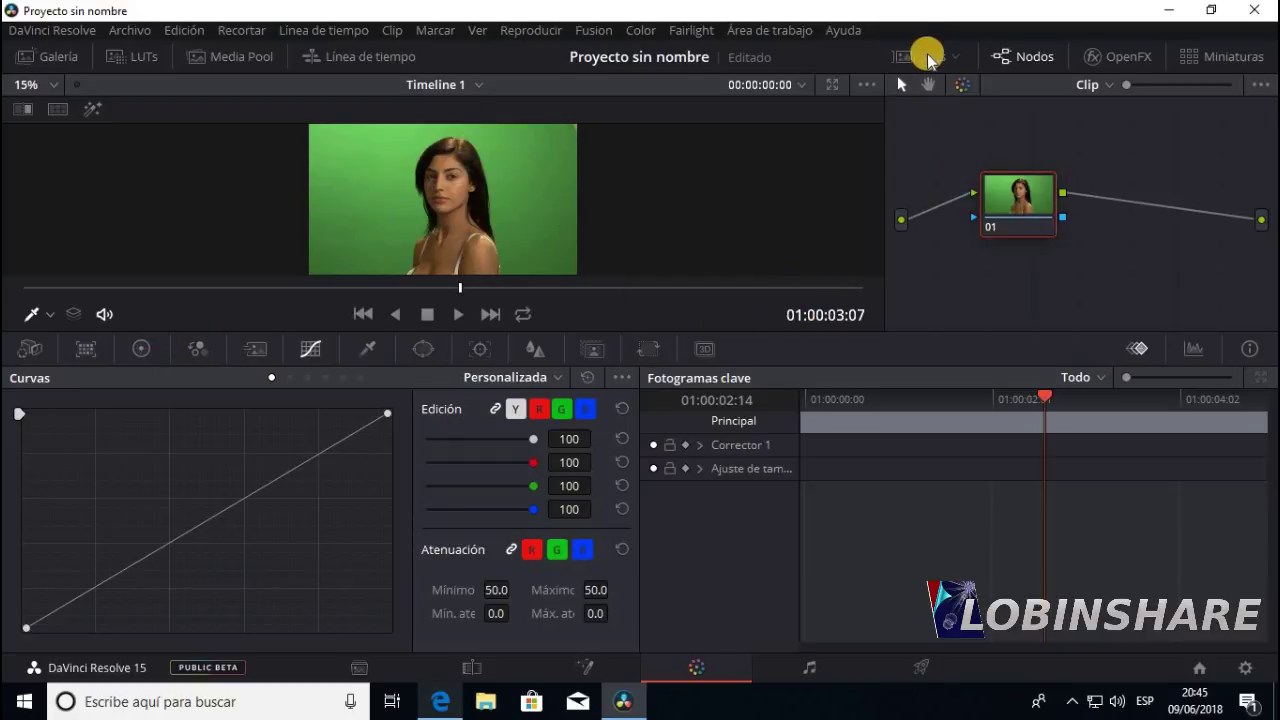
left_click(926, 54)
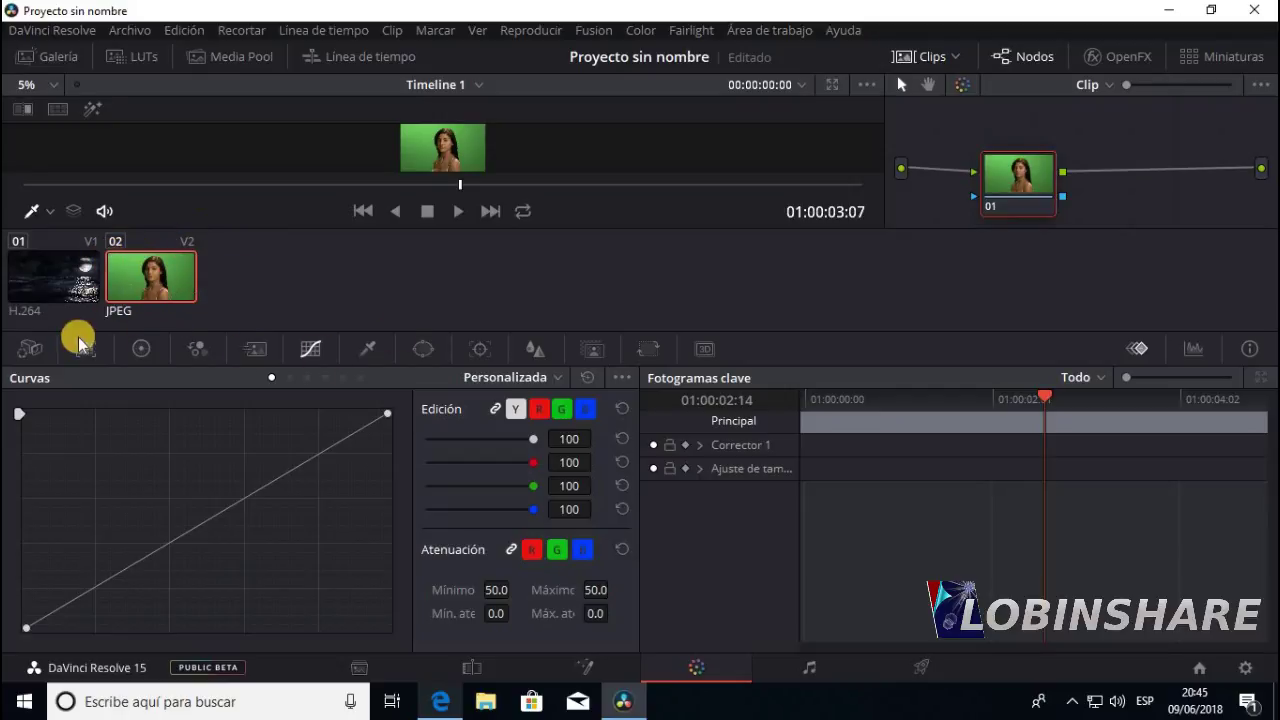
left_click(918, 60)
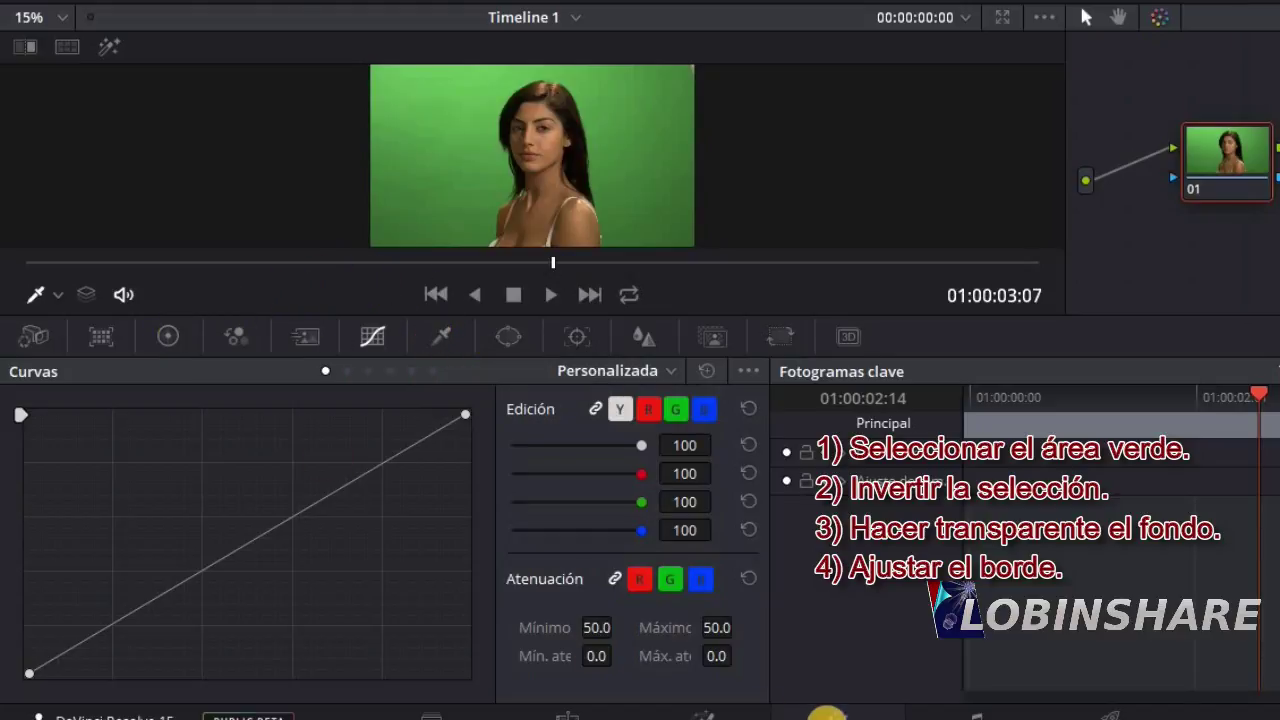
Step: Browse the Color page palettes, then open the Qualifier and switch its mode to 3D
left_click(179, 339)
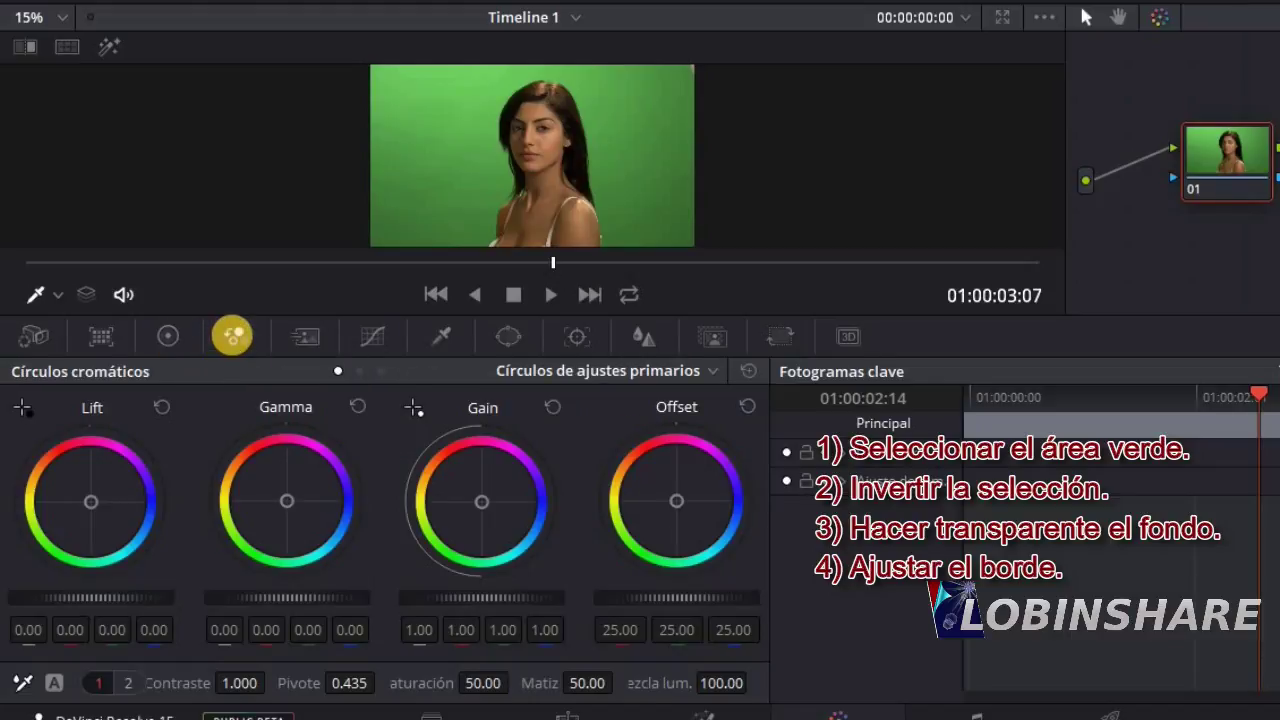
left_click(232, 334)
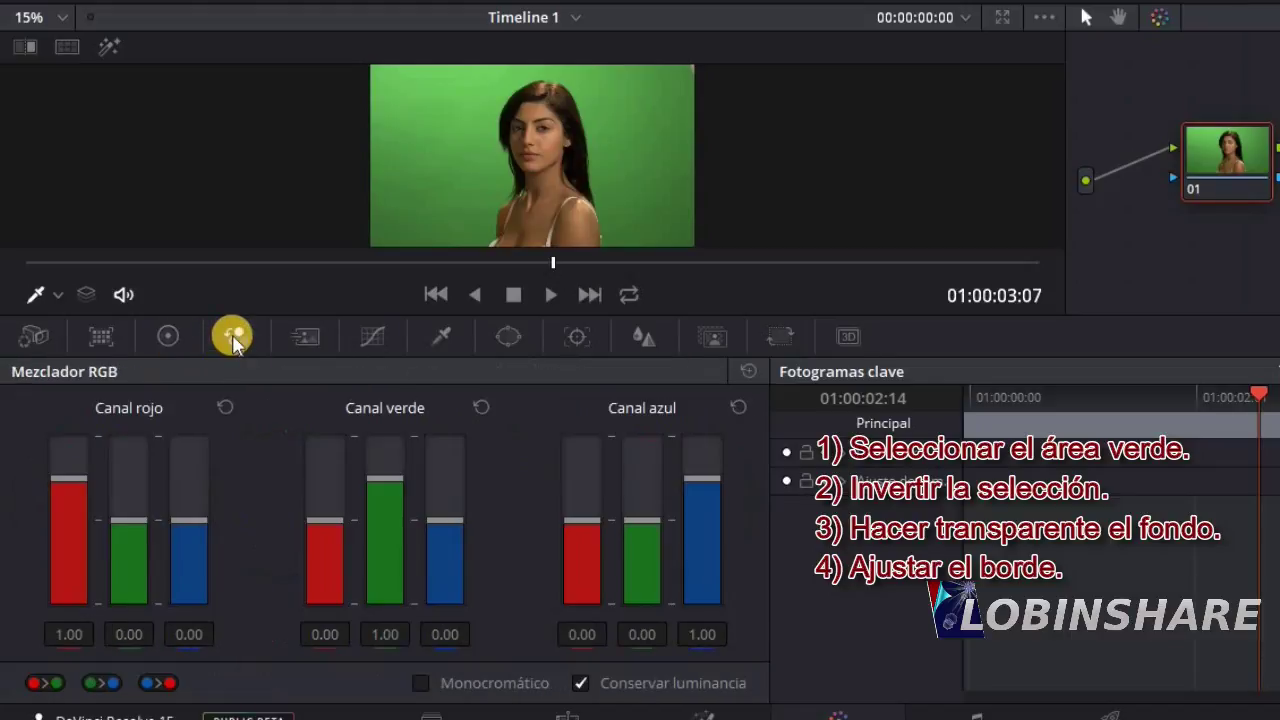
left_click(329, 333)
left_click(370, 340)
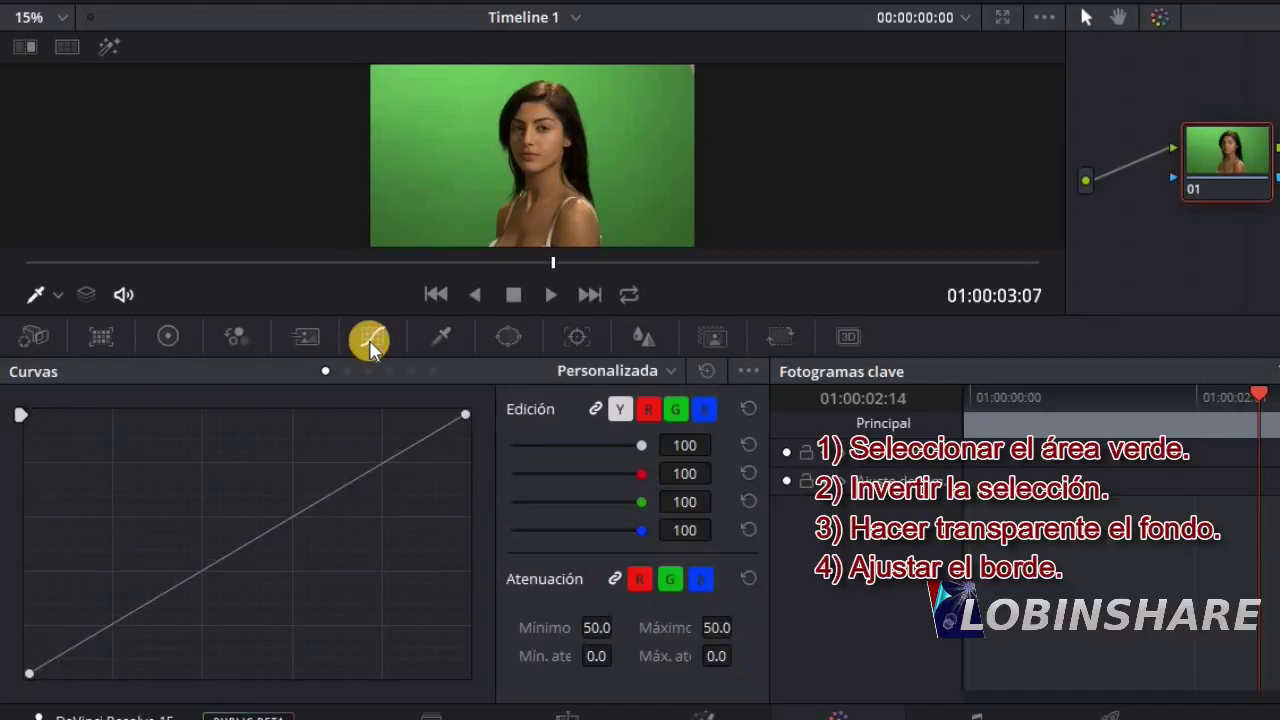
left_click(443, 337)
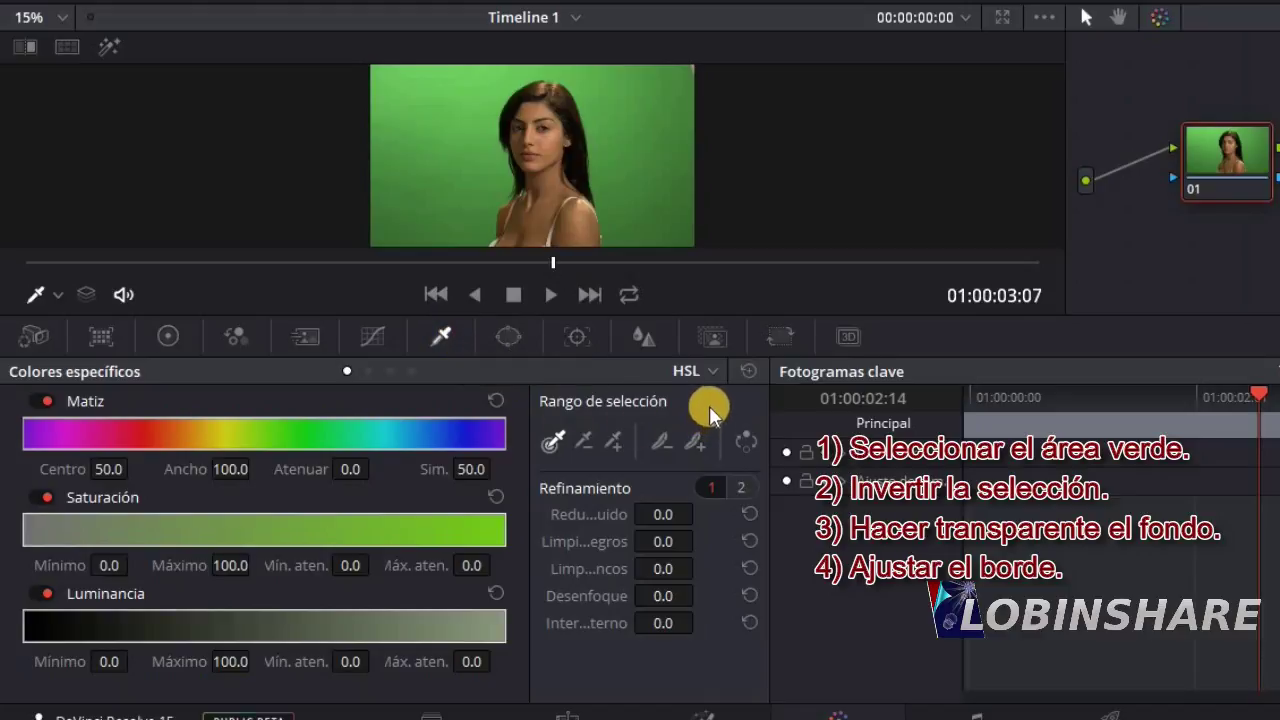
left_click(713, 372)
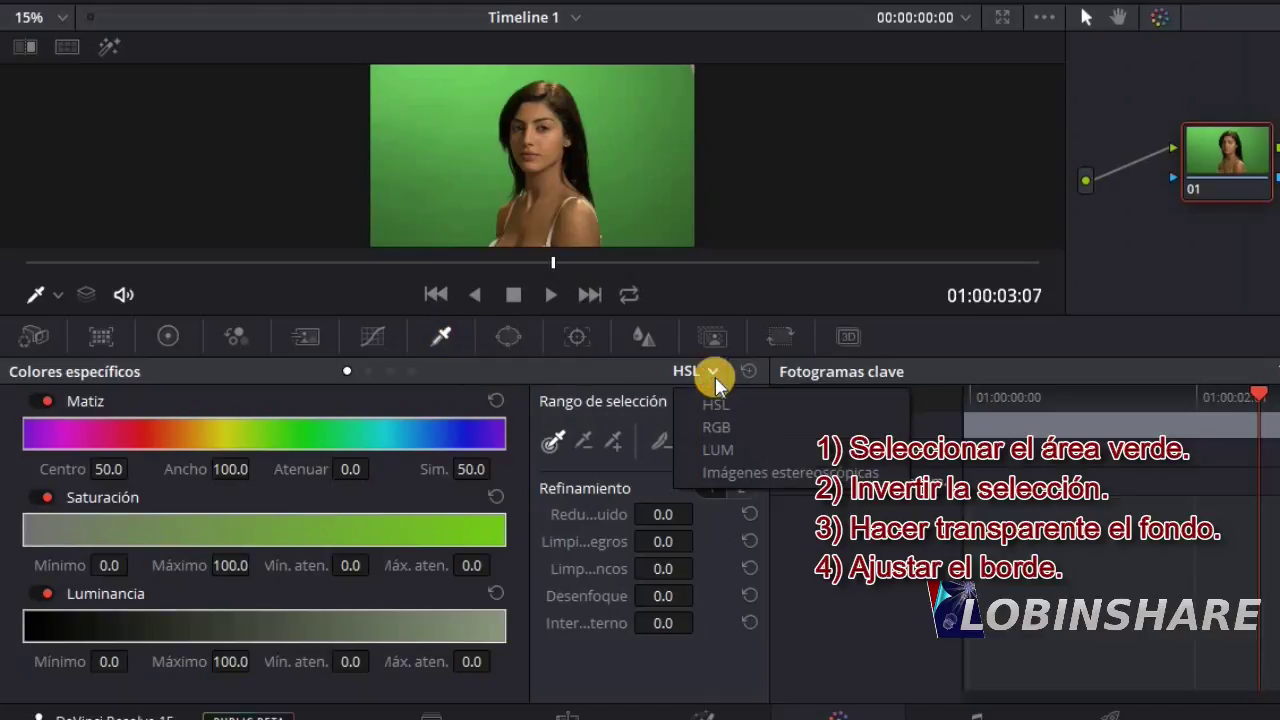
left_click(728, 476)
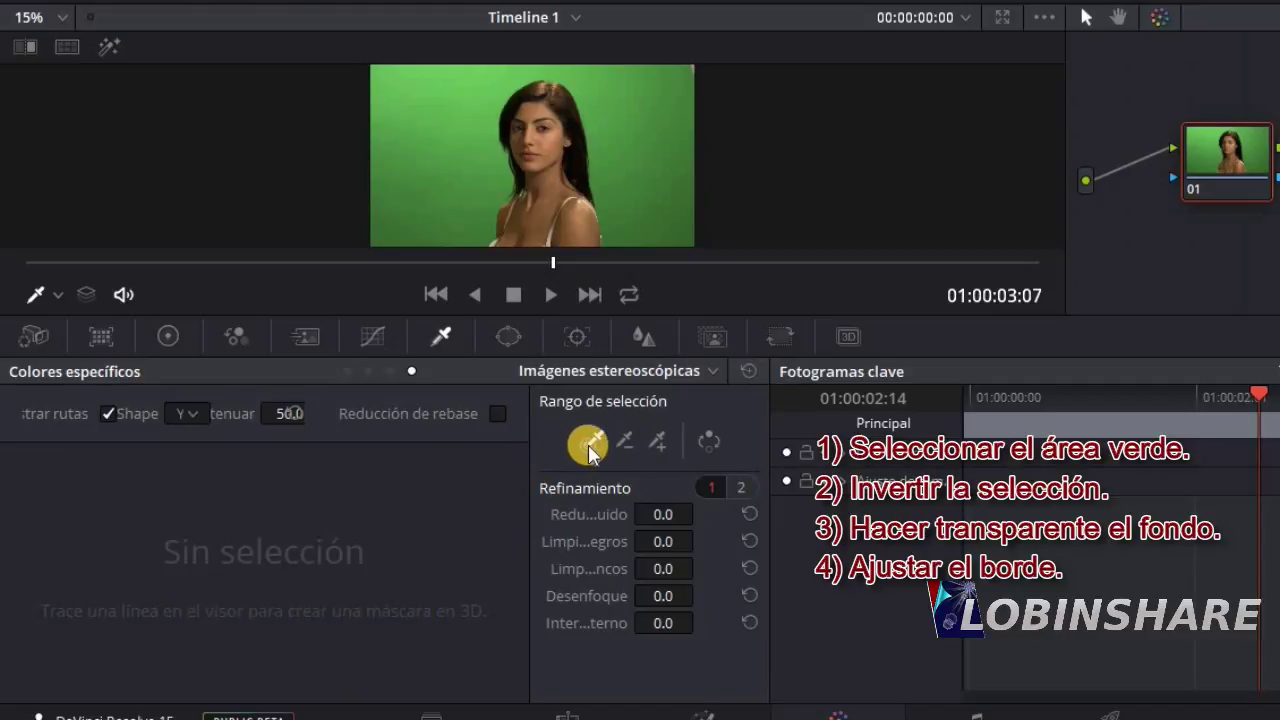
Step: Sample the green background around the girl with several Selector strokes in the viewer
left_click(589, 445)
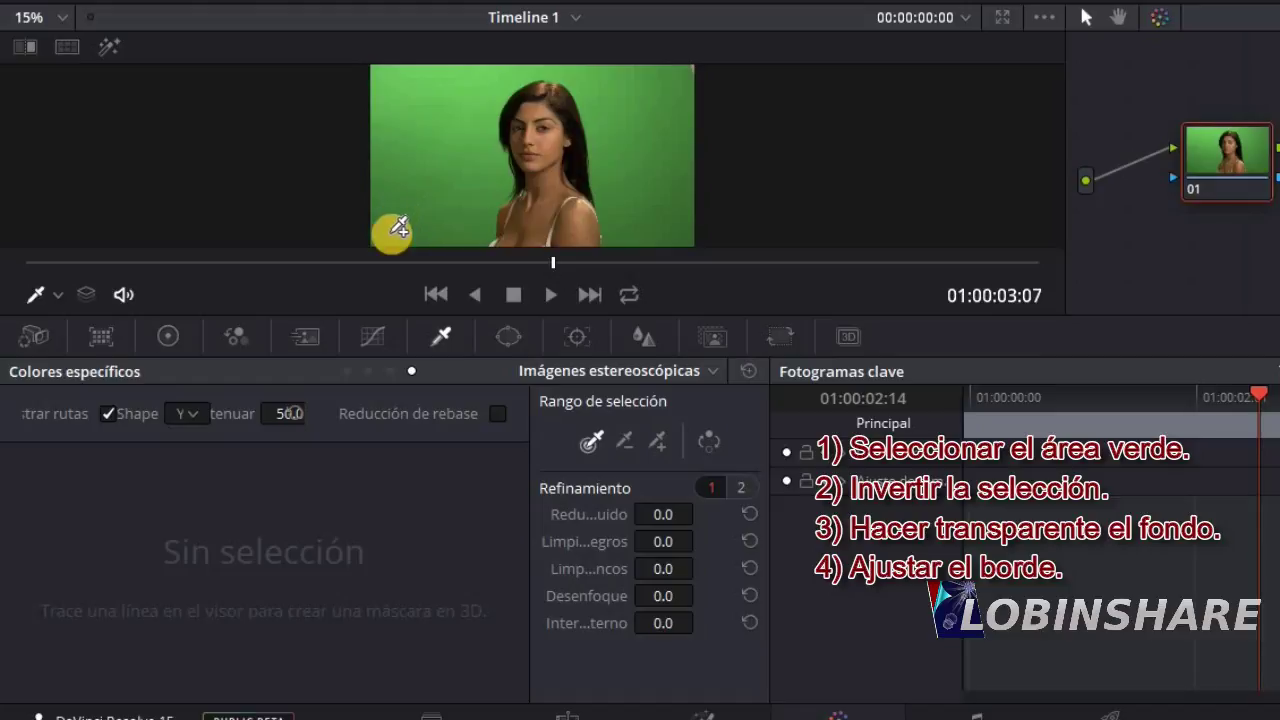
mouse_move(393, 236)
left_mouse_down()
mouse_move(447, 158)
mouse_move(416, 140)
mouse_move(516, 64)
mouse_move(683, 93)
left_mouse_up()
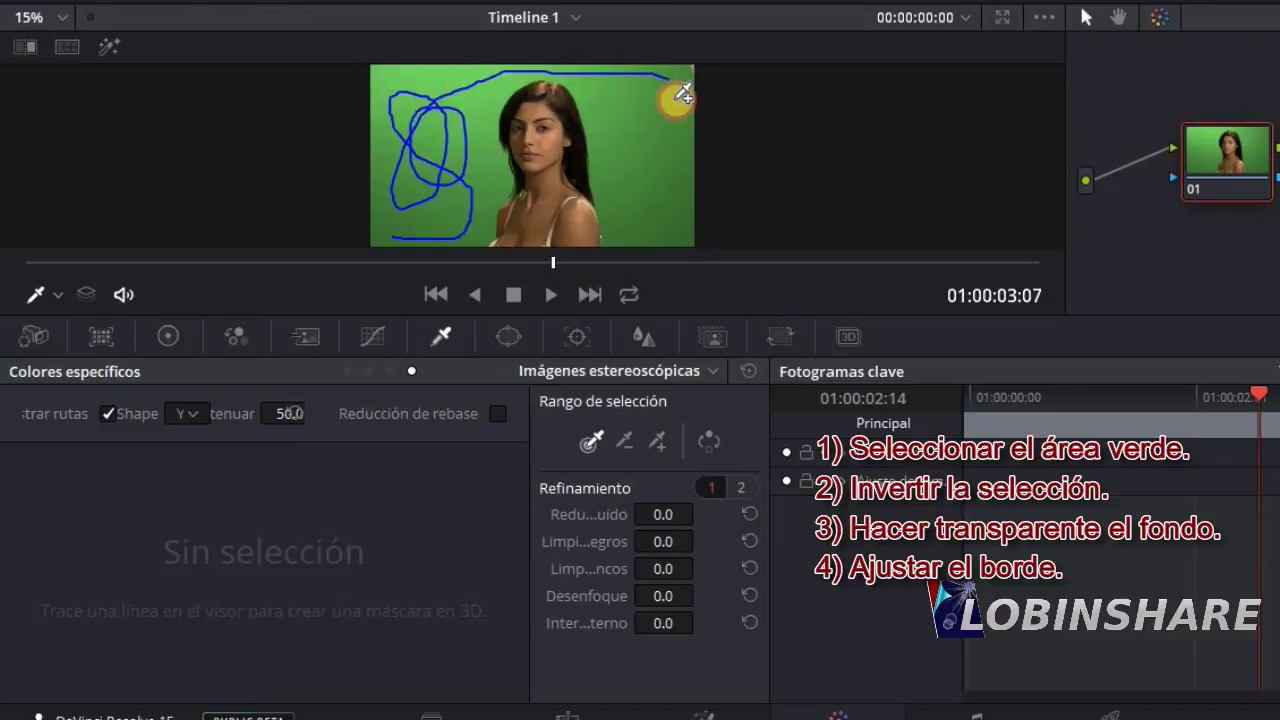
left_click_drag(683, 93, 640, 224)
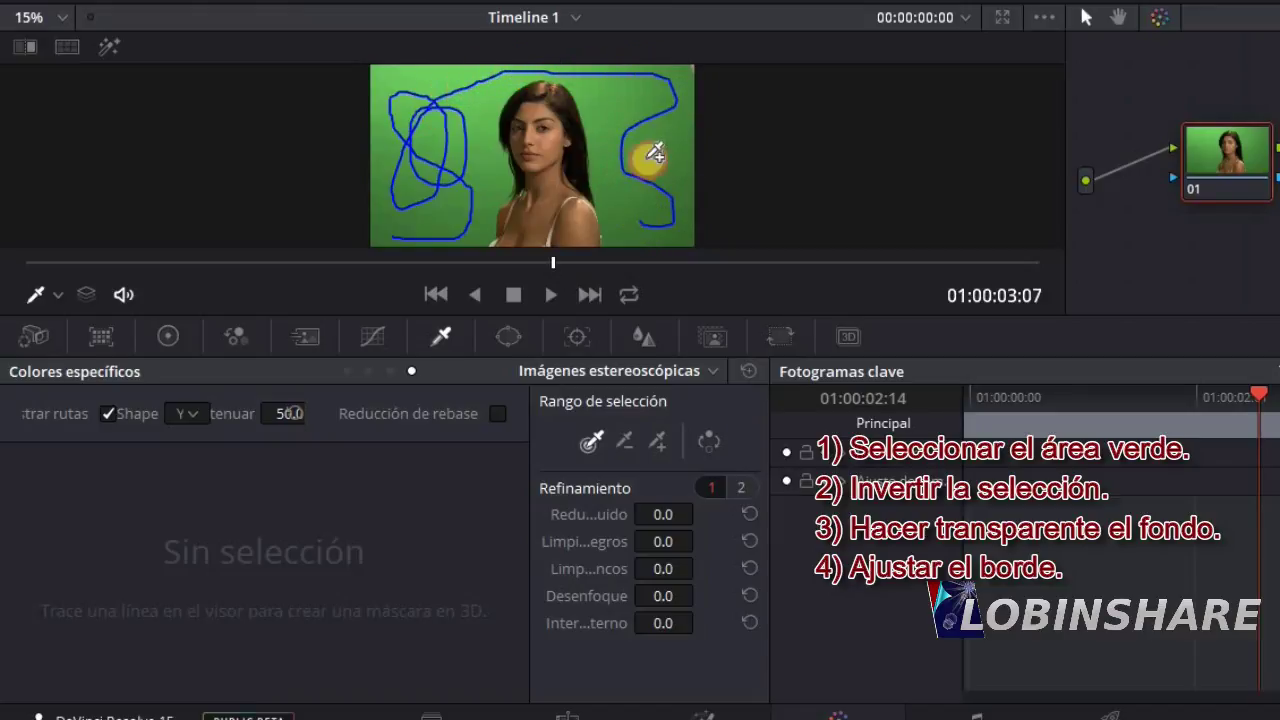
mouse_move(655, 152)
left_mouse_down()
mouse_move(658, 228)
mouse_move(672, 92)
left_mouse_up()
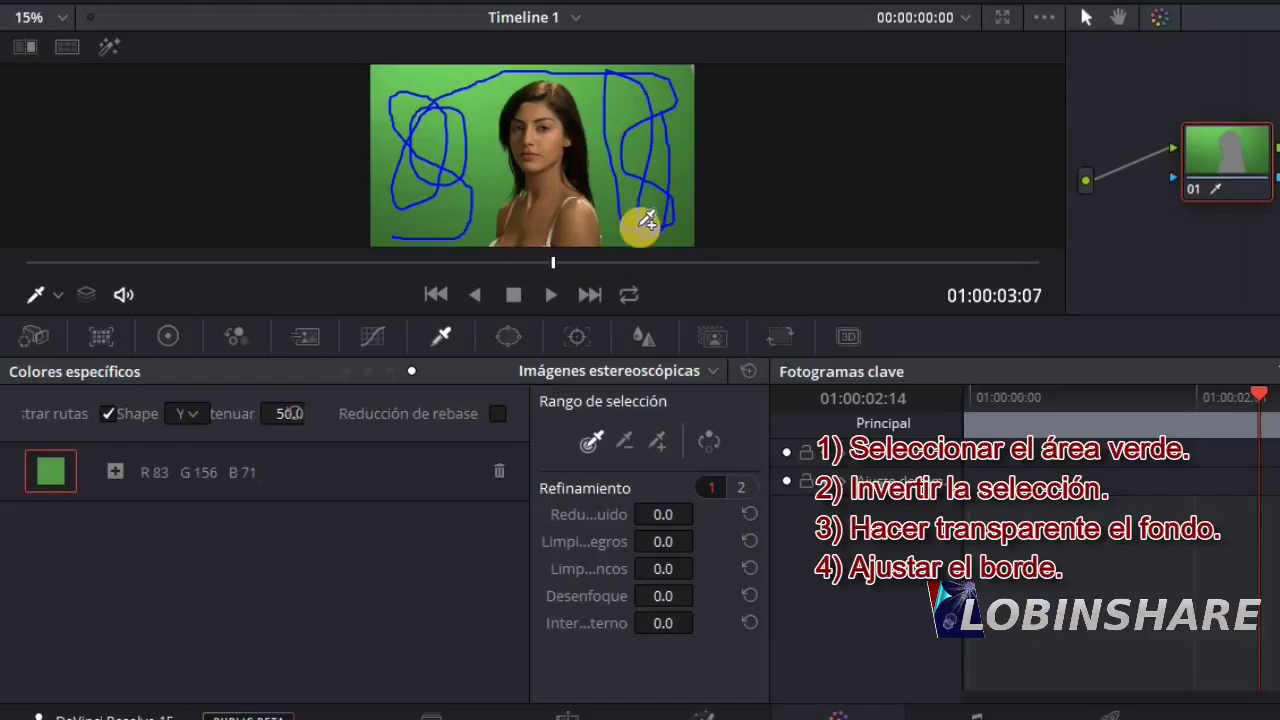
mouse_move(501, 197)
left_mouse_down()
mouse_move(402, 80)
mouse_move(409, 208)
left_mouse_up()
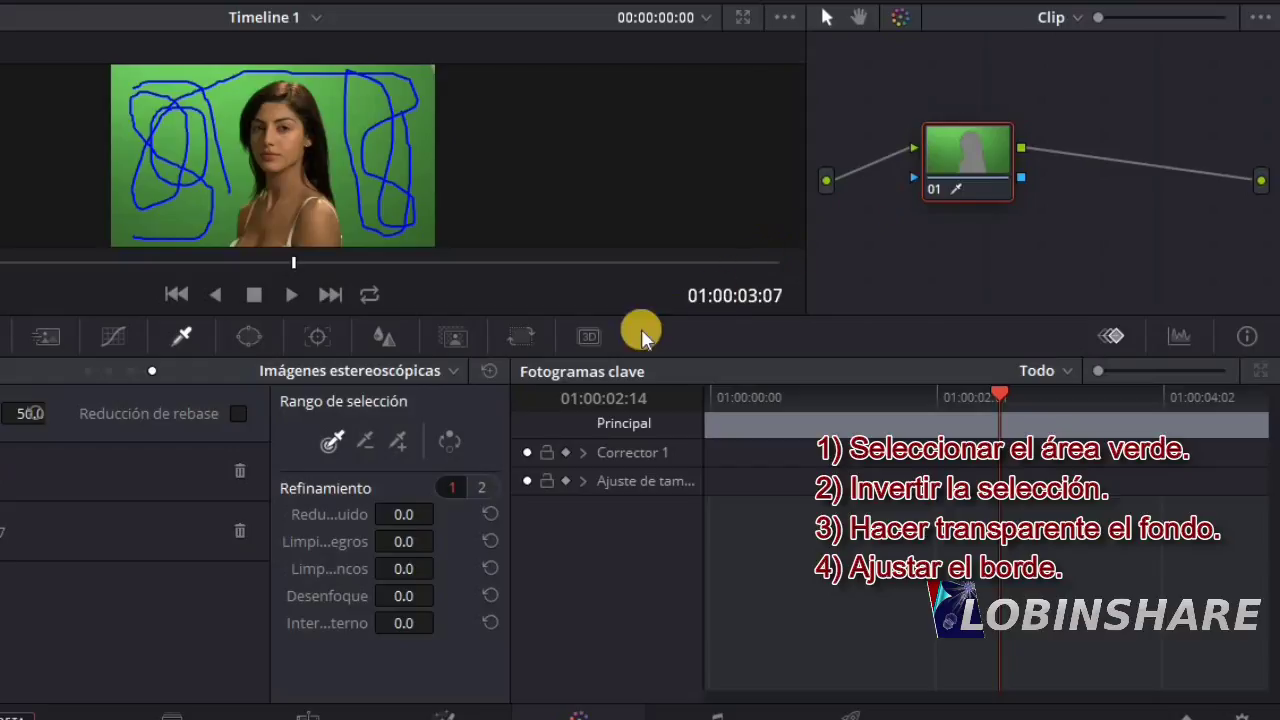
Step: Invert the qualifier and connect the node's key output to a new Alpha Output
left_click(448, 446)
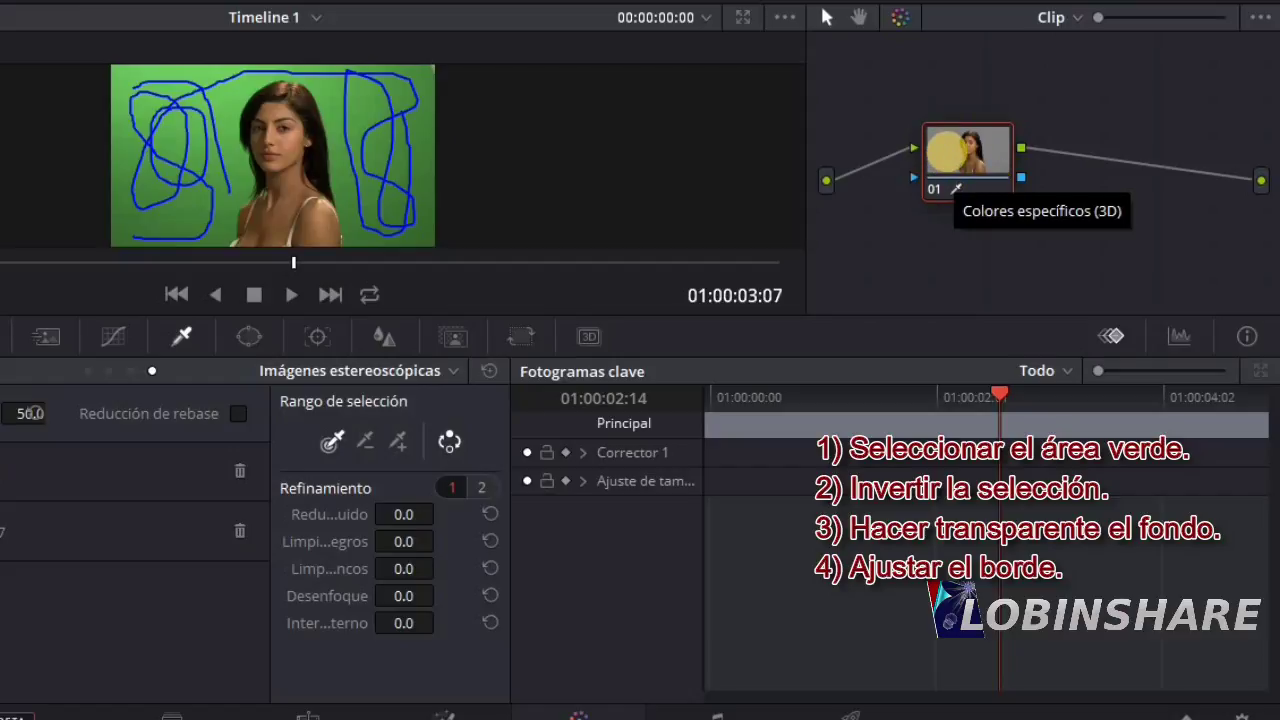
right_click(955, 247)
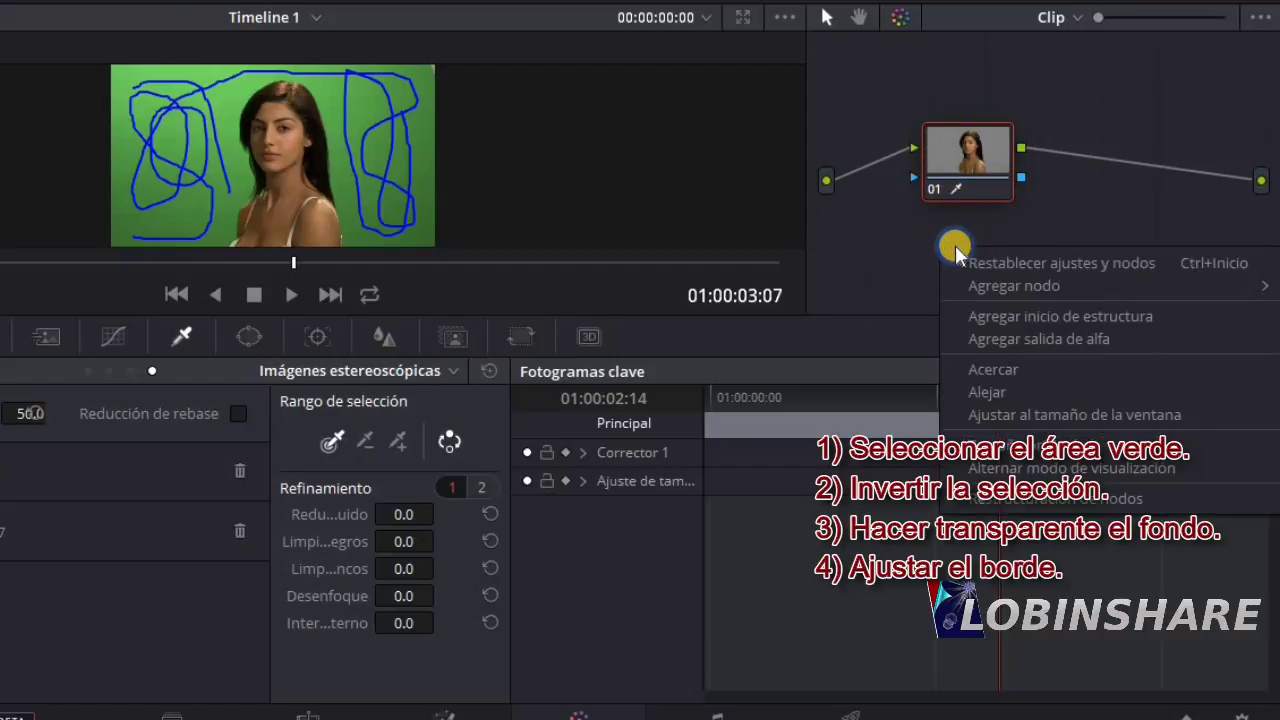
left_click(1005, 340)
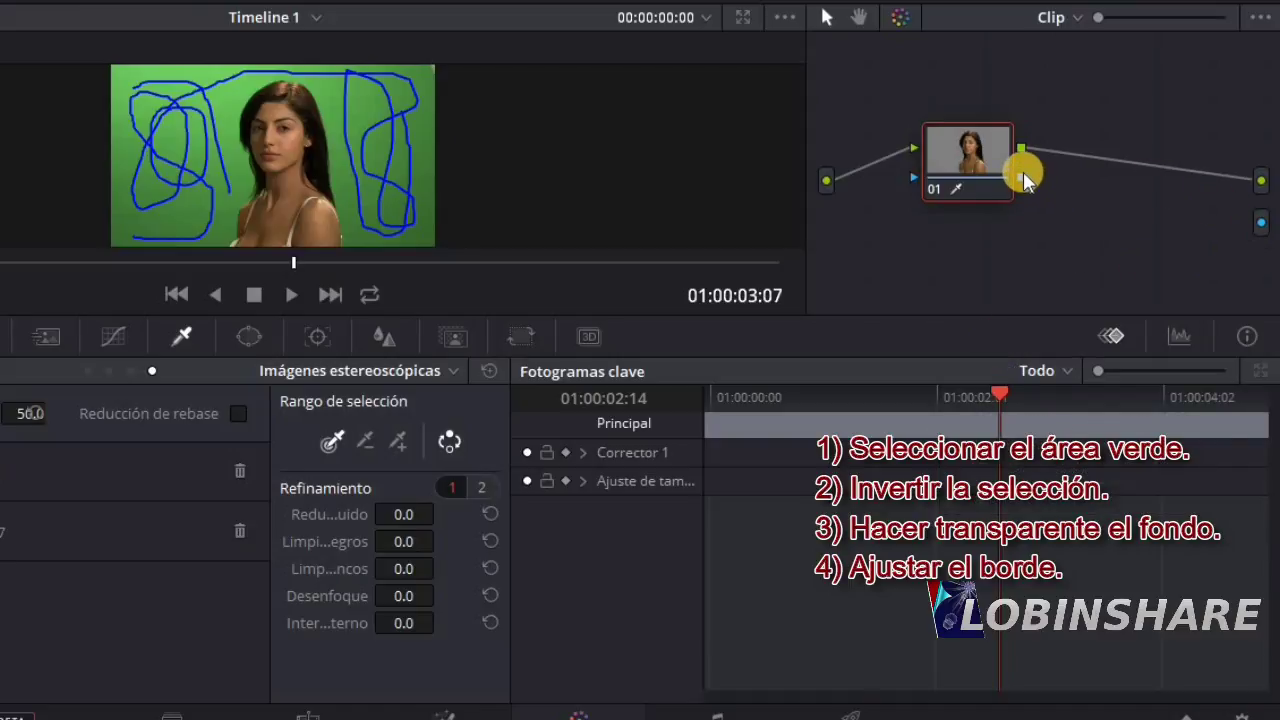
mouse_move(1022, 176)
left_mouse_down()
mouse_move(1228, 228)
mouse_move(1262, 222)
left_mouse_up()
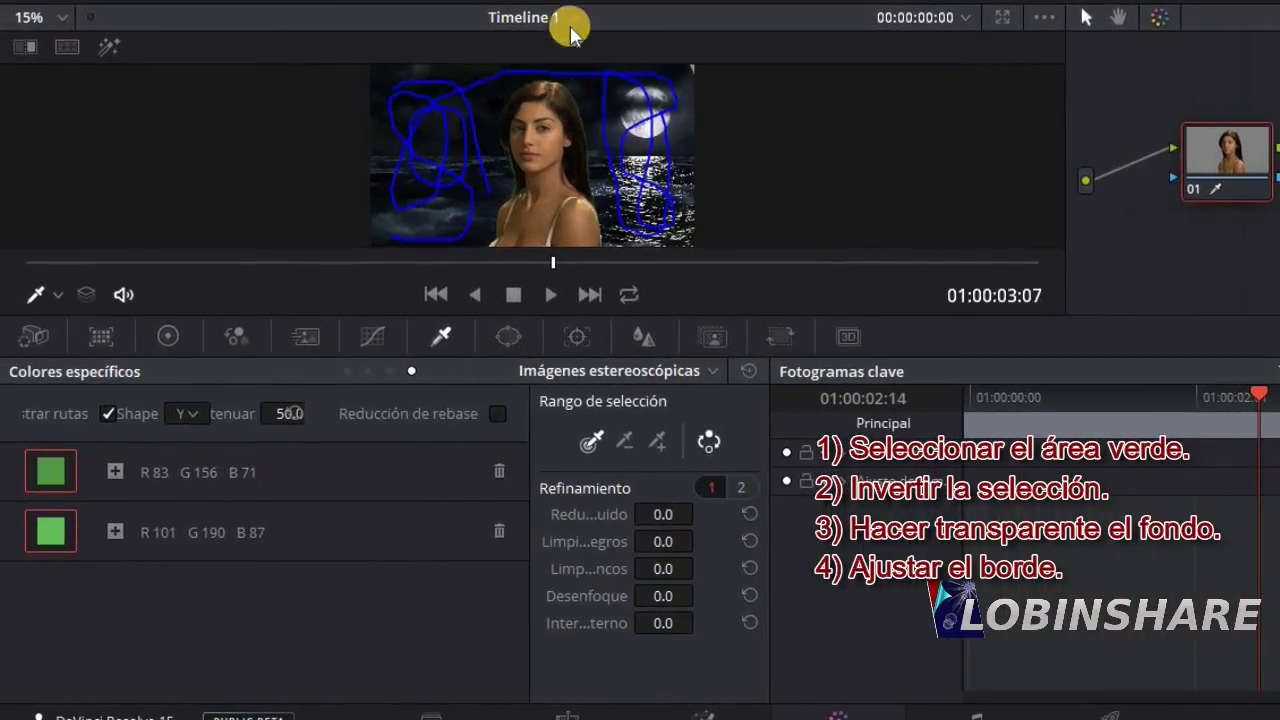
Step: Tick Despill (Reducción de rebase) in the 3D qualifier, checking at 50% viewer zoom before returning to 25%
left_click(62, 20)
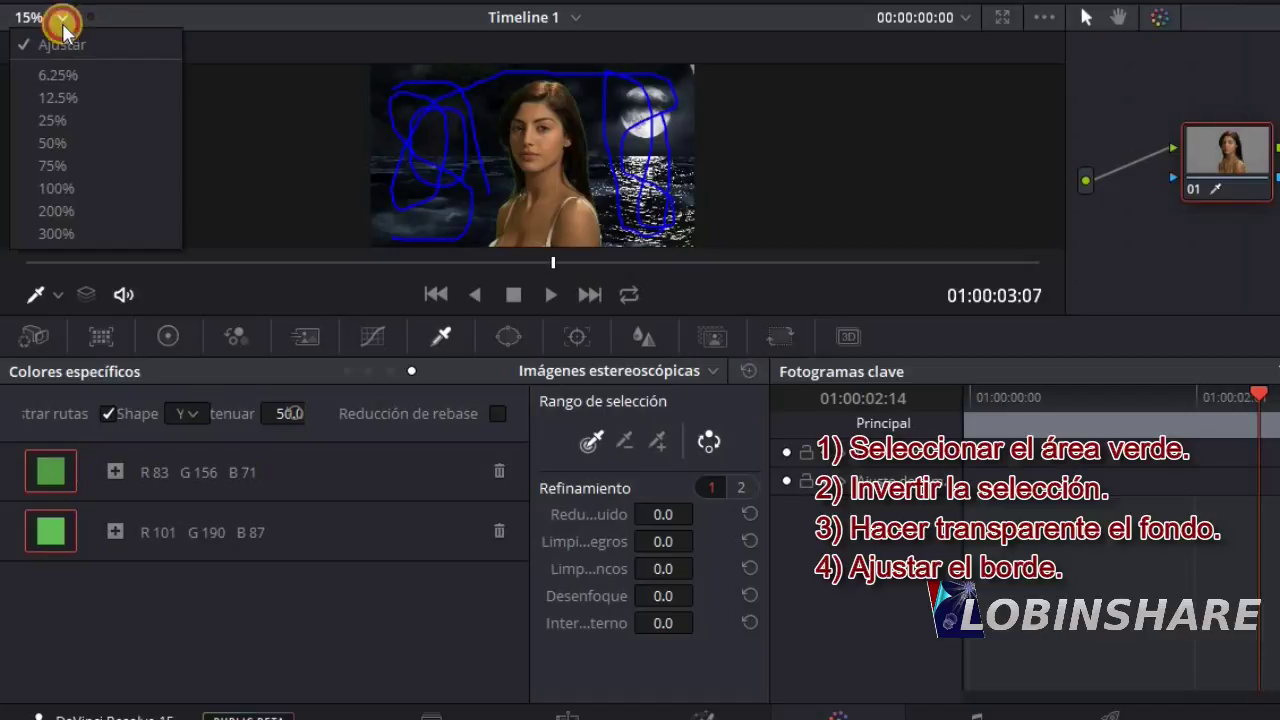
left_click(69, 140)
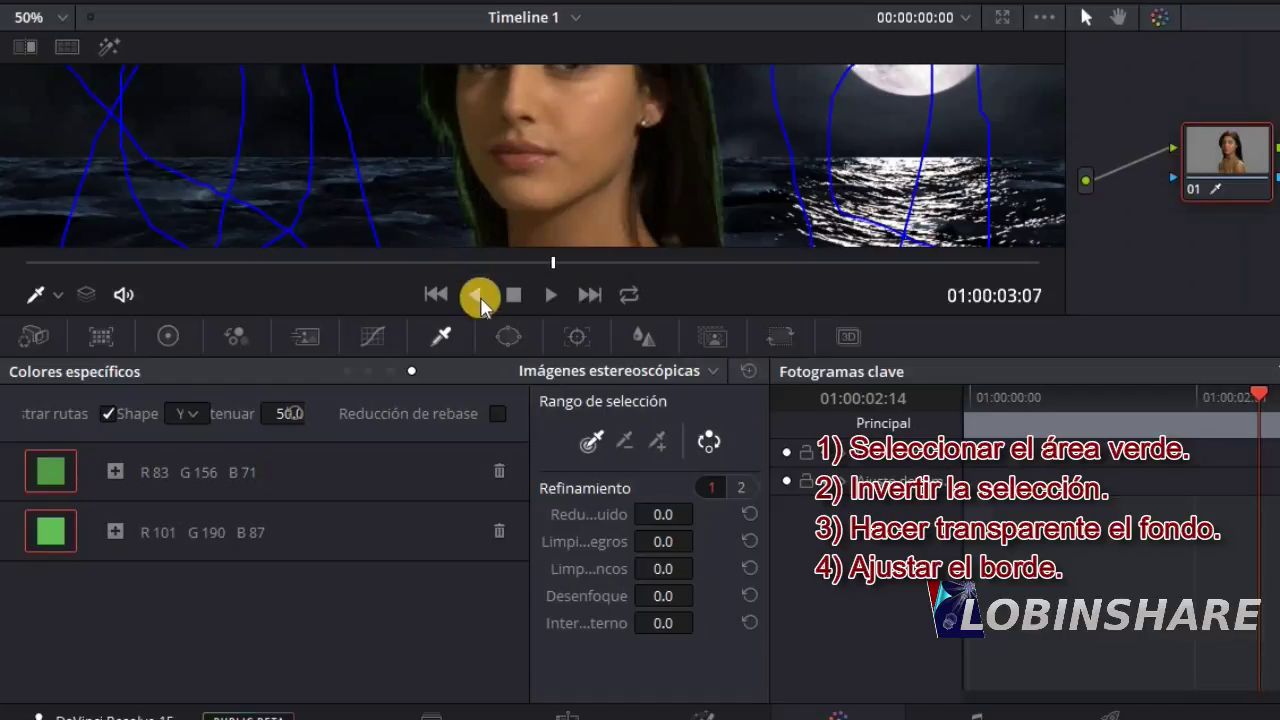
left_click(498, 413)
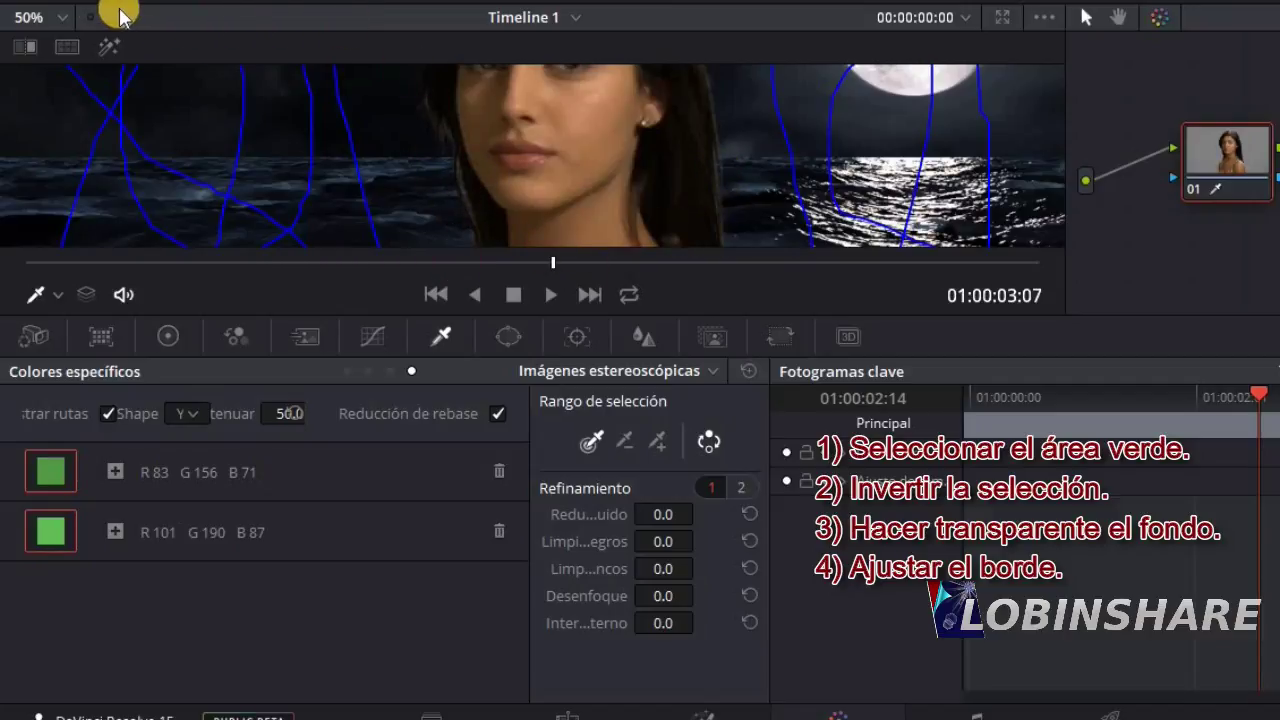
left_click(40, 17)
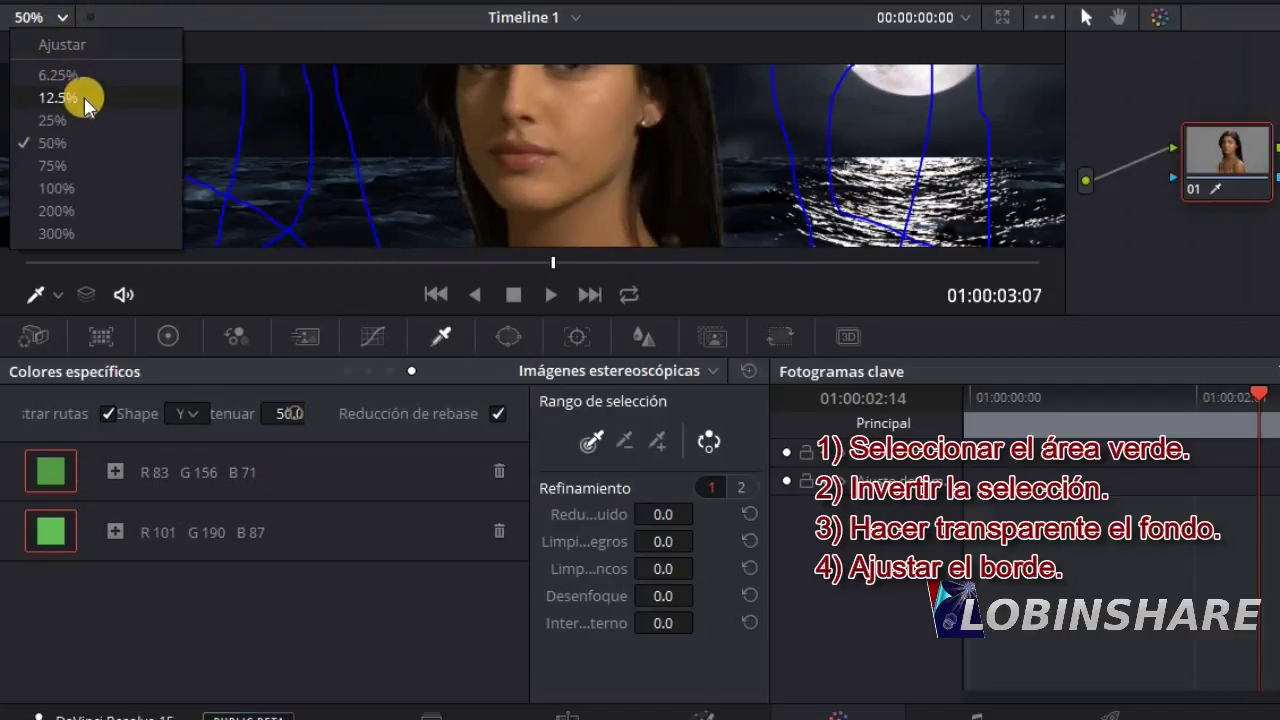
left_click(60, 120)
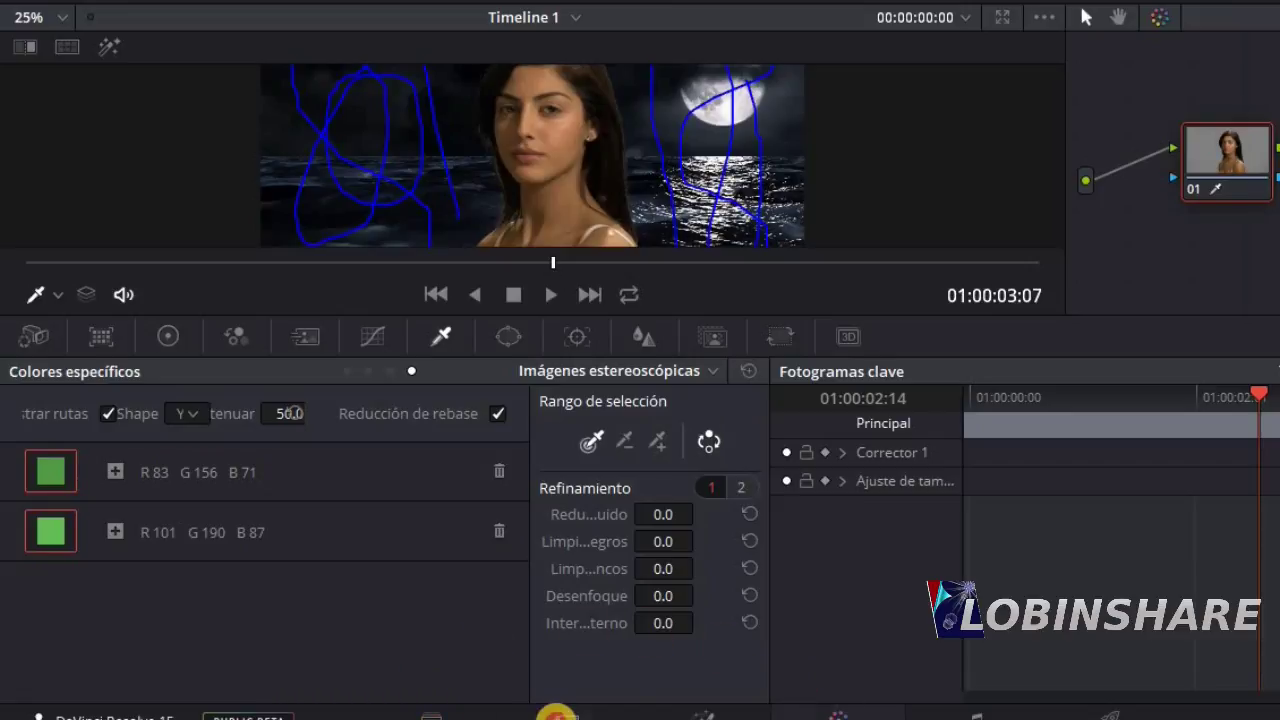
left_click(556, 716)
left_click(752, 402)
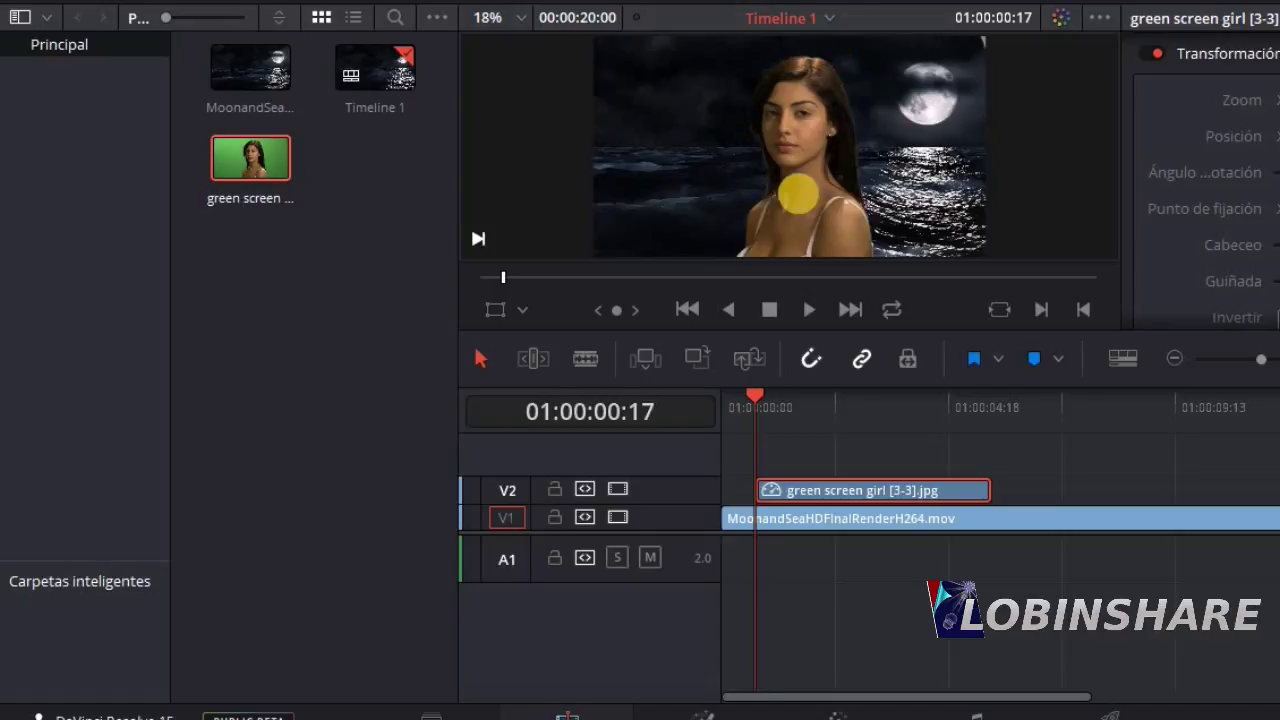
Step: Play back the composite, check it at 01:00:03:06, and drag the V2 girl clip's right edge slightly longer
left_click(808, 310)
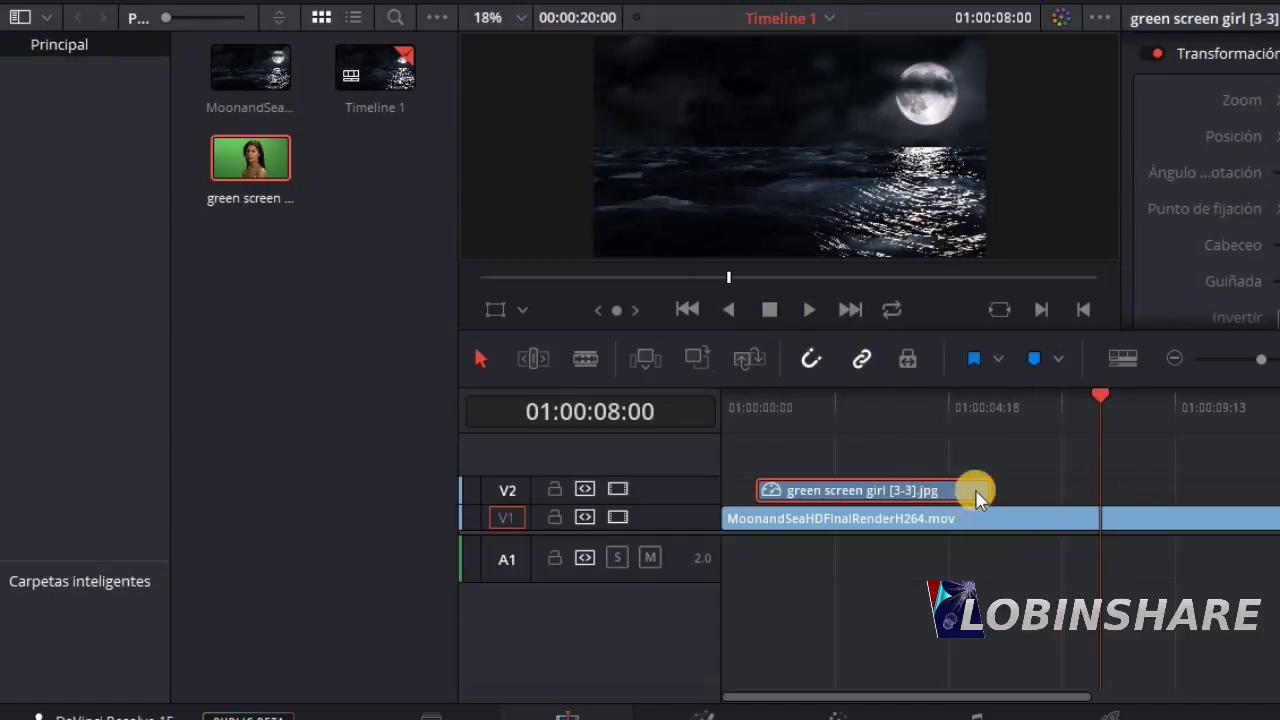
left_click(876, 406)
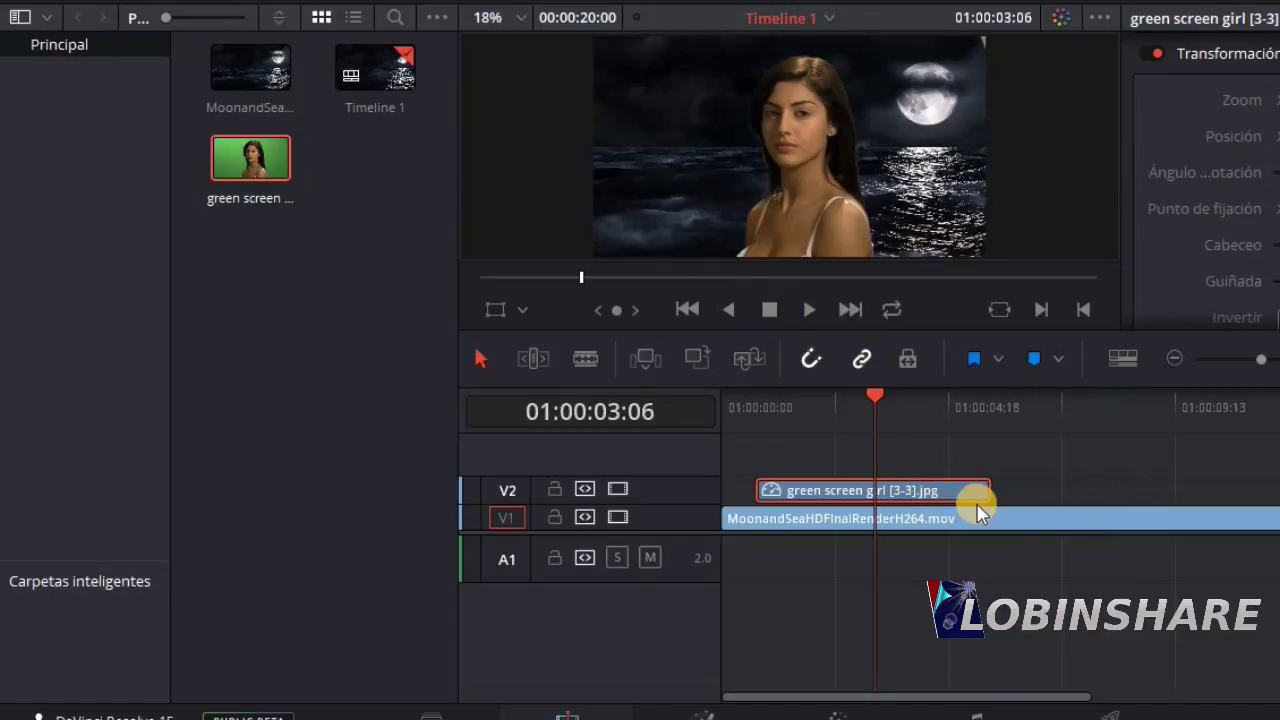
mouse_move(984, 498)
left_mouse_down()
mouse_move(1026, 497)
mouse_move(963, 502)
mouse_move(1013, 492)
left_mouse_up()
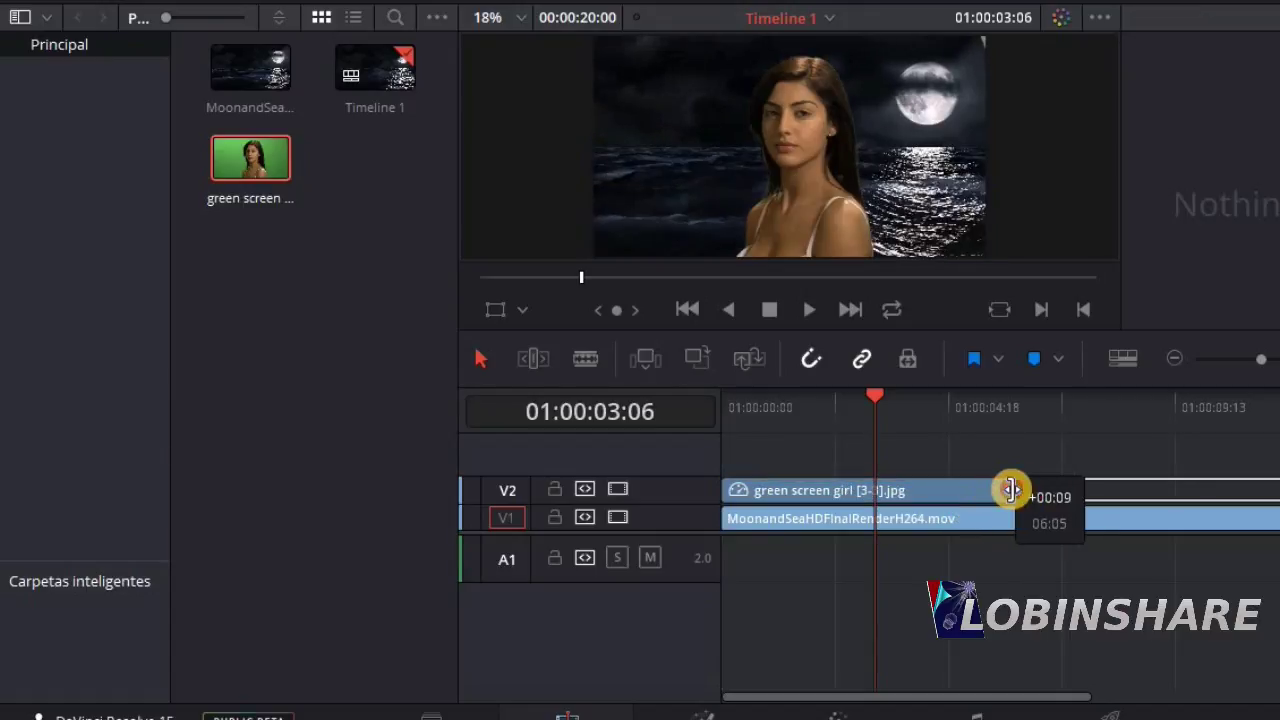
left_click(745, 405)
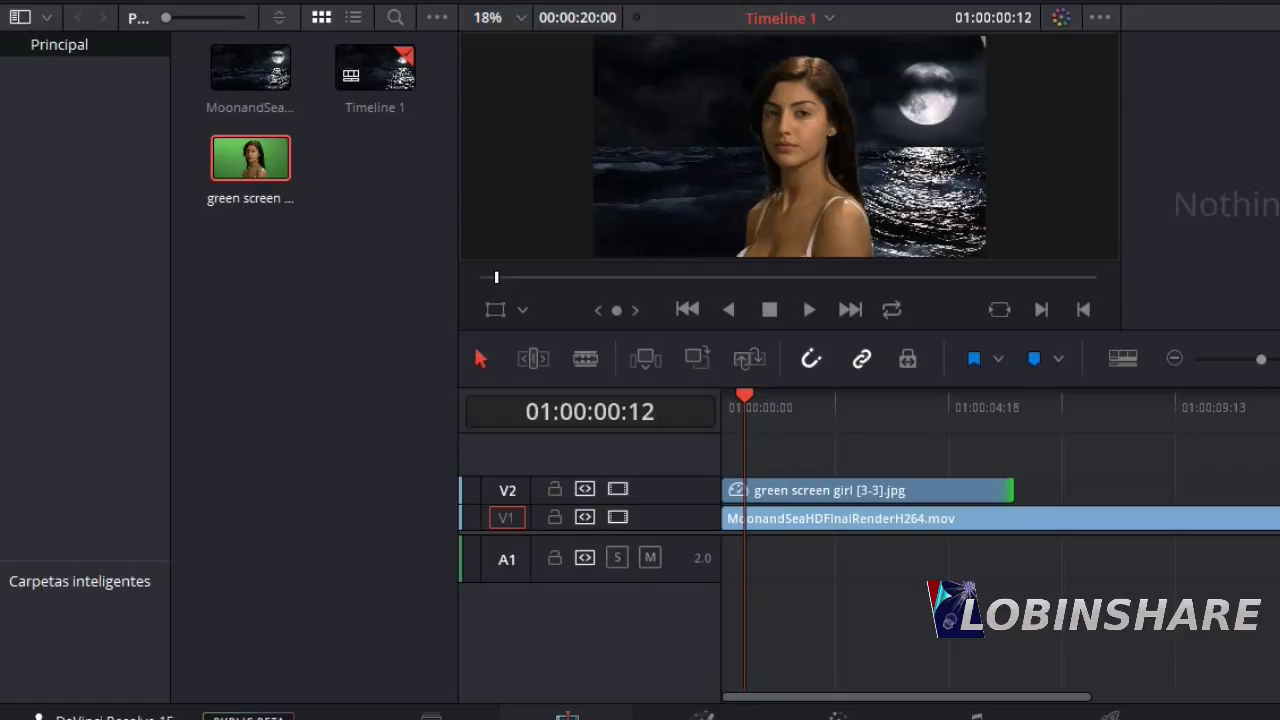
Step: Import the Spiderman (Green Screen Footage) video from the Vídeos folder into the media pool
left_click(145, 0)
mouse_move(229, 160)
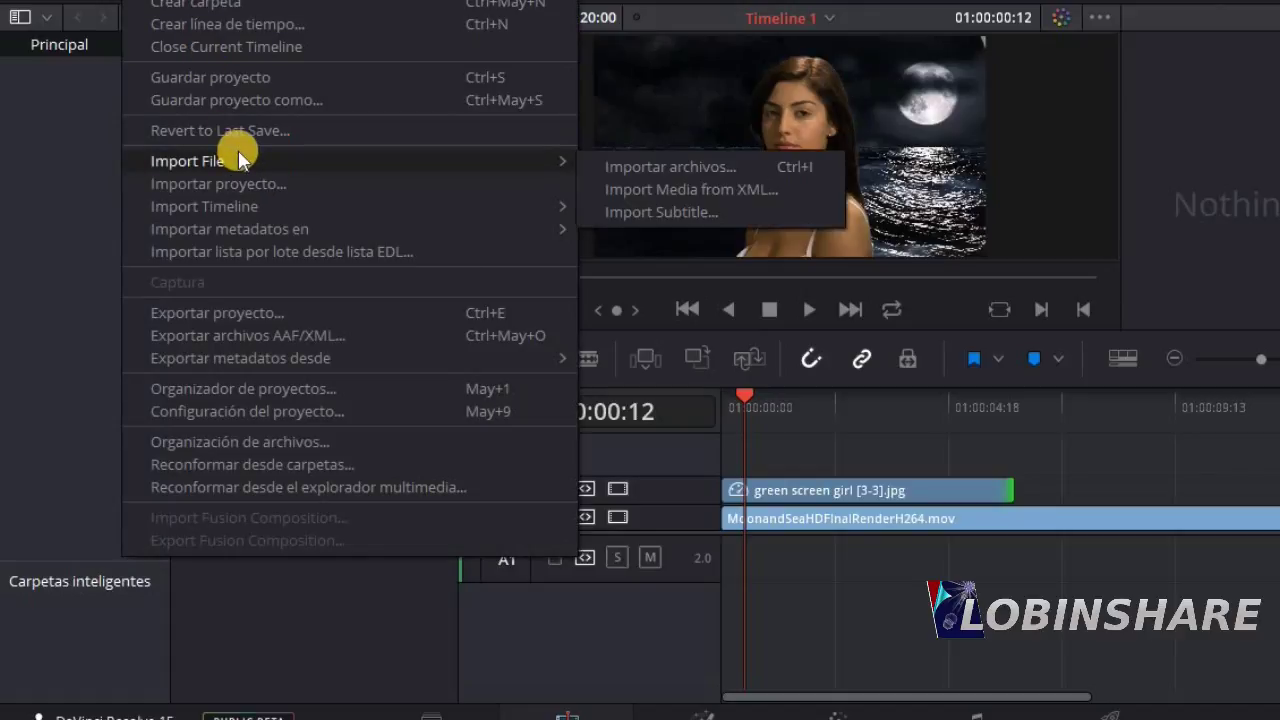
left_click(680, 165)
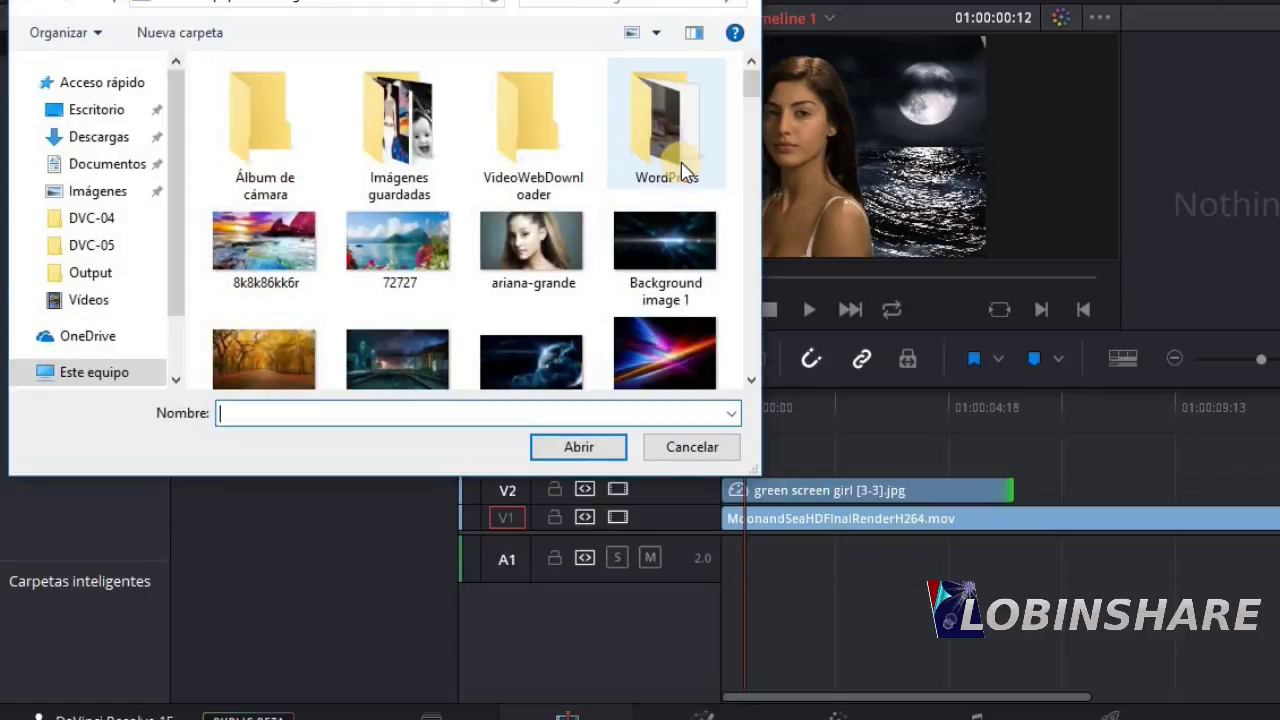
left_click(117, 302)
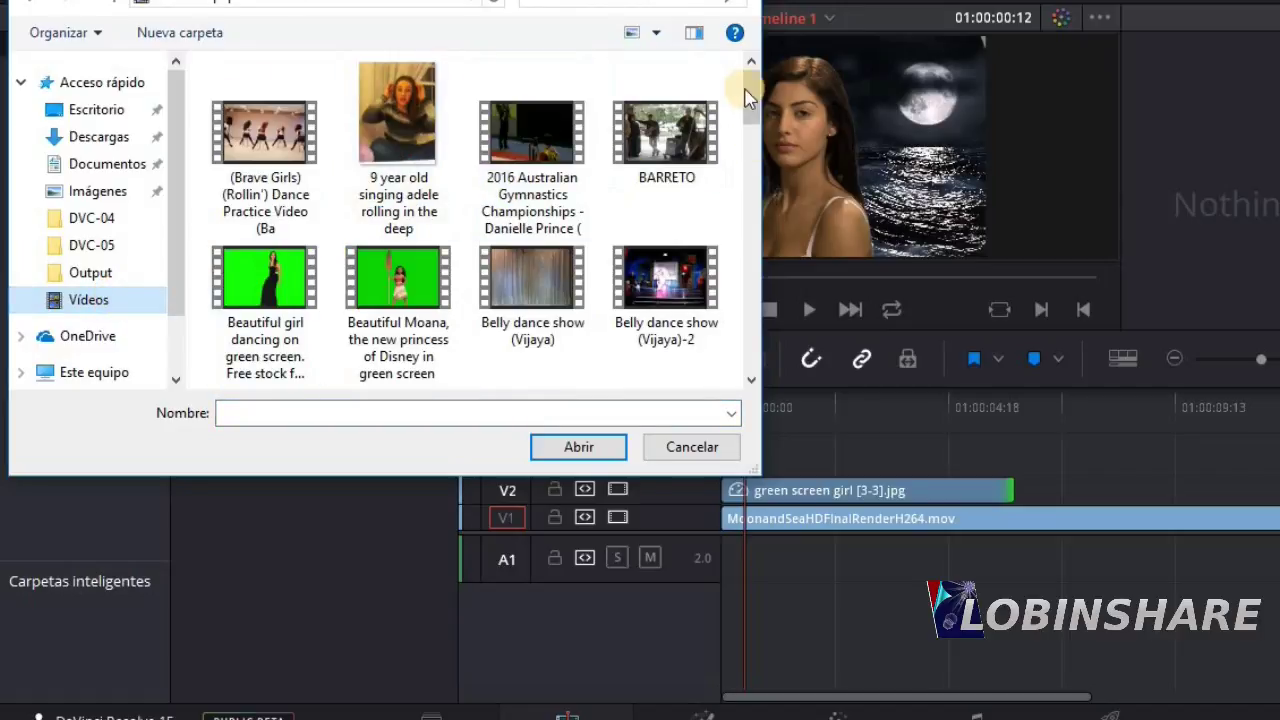
left_click_drag(745, 93, 750, 294)
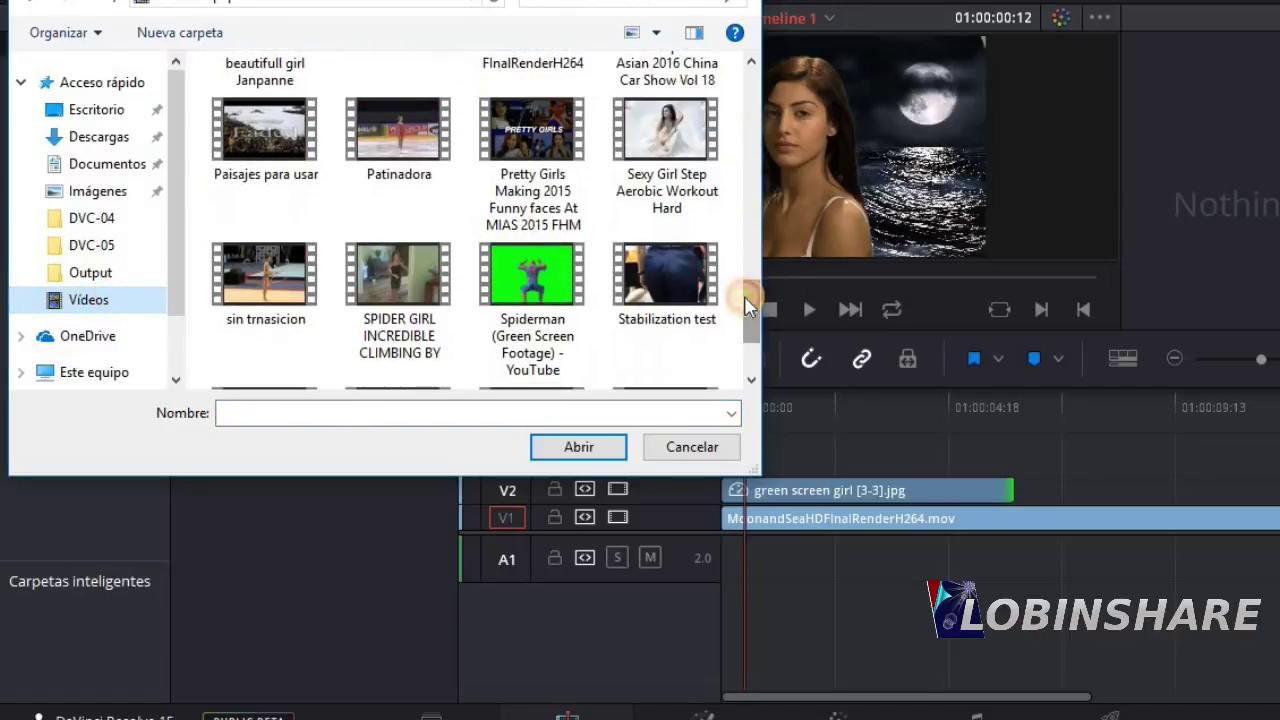
left_click(550, 285)
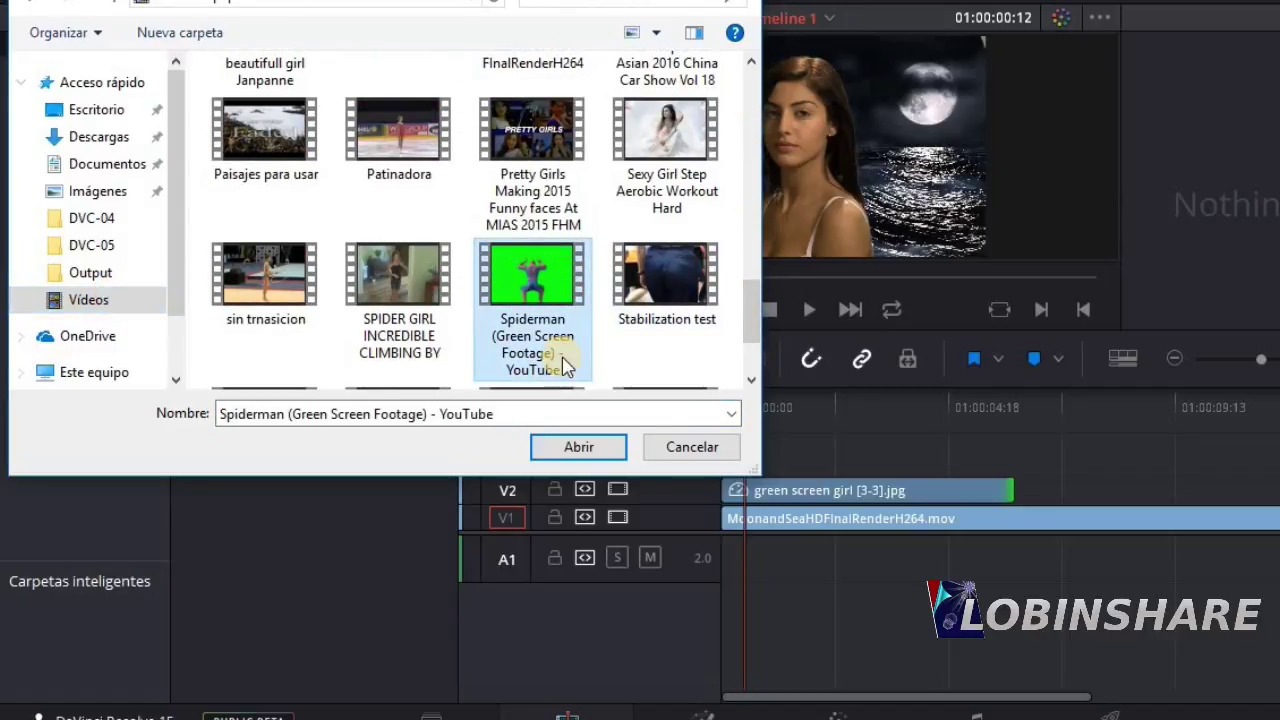
left_click(580, 447)
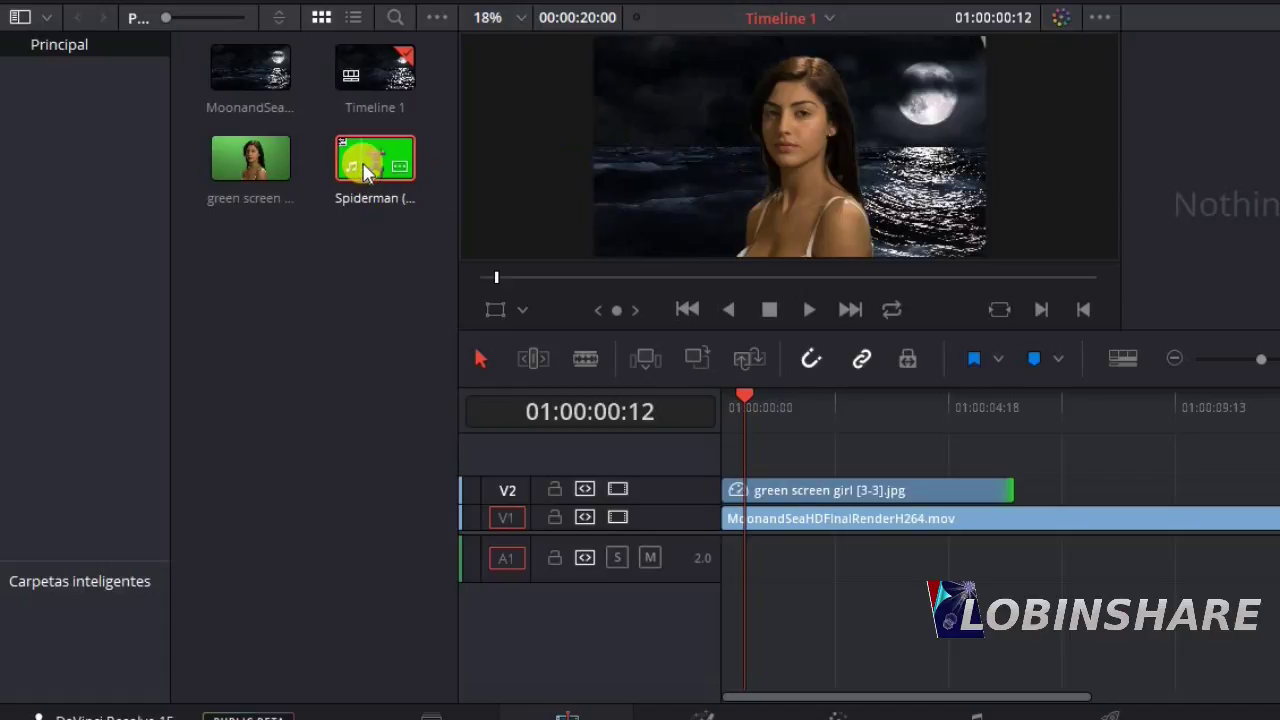
Step: Place the Spiderman clip on V3 above the girl and sea clips, with audio on A2
mouse_move(365, 172)
left_mouse_down()
mouse_move(845, 476)
mouse_move(726, 484)
left_mouse_up()
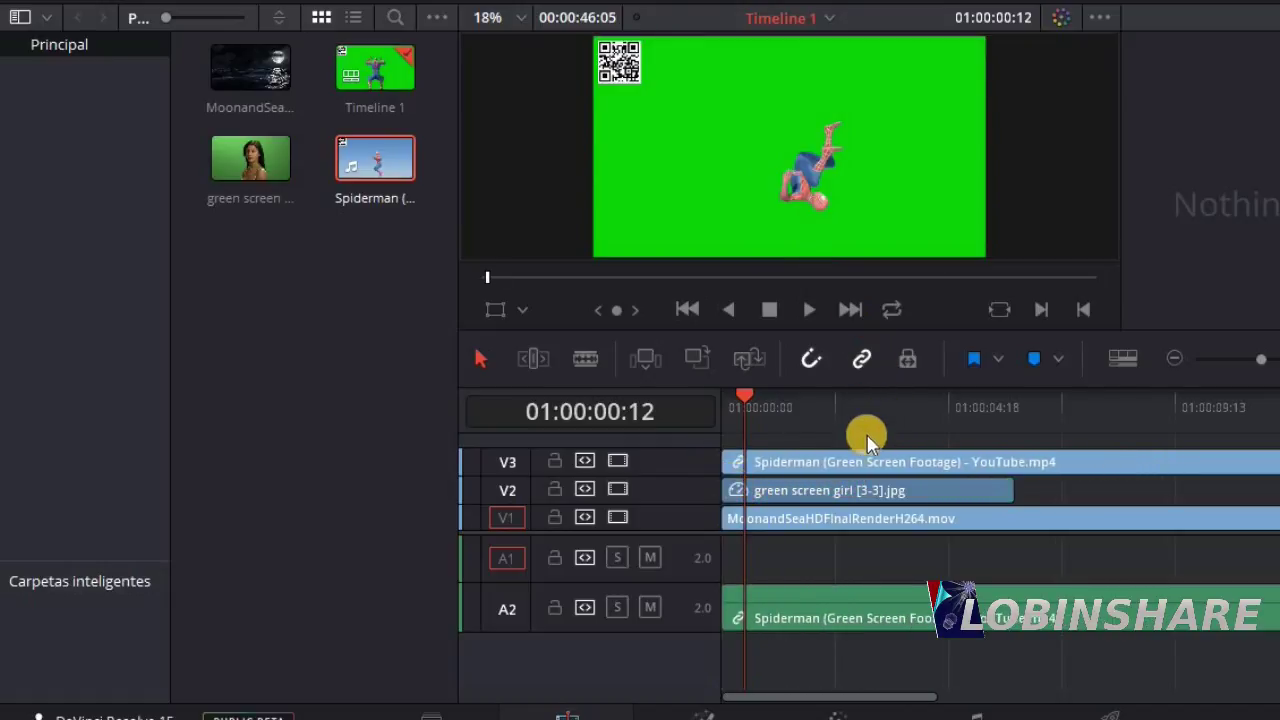
left_click(860, 470)
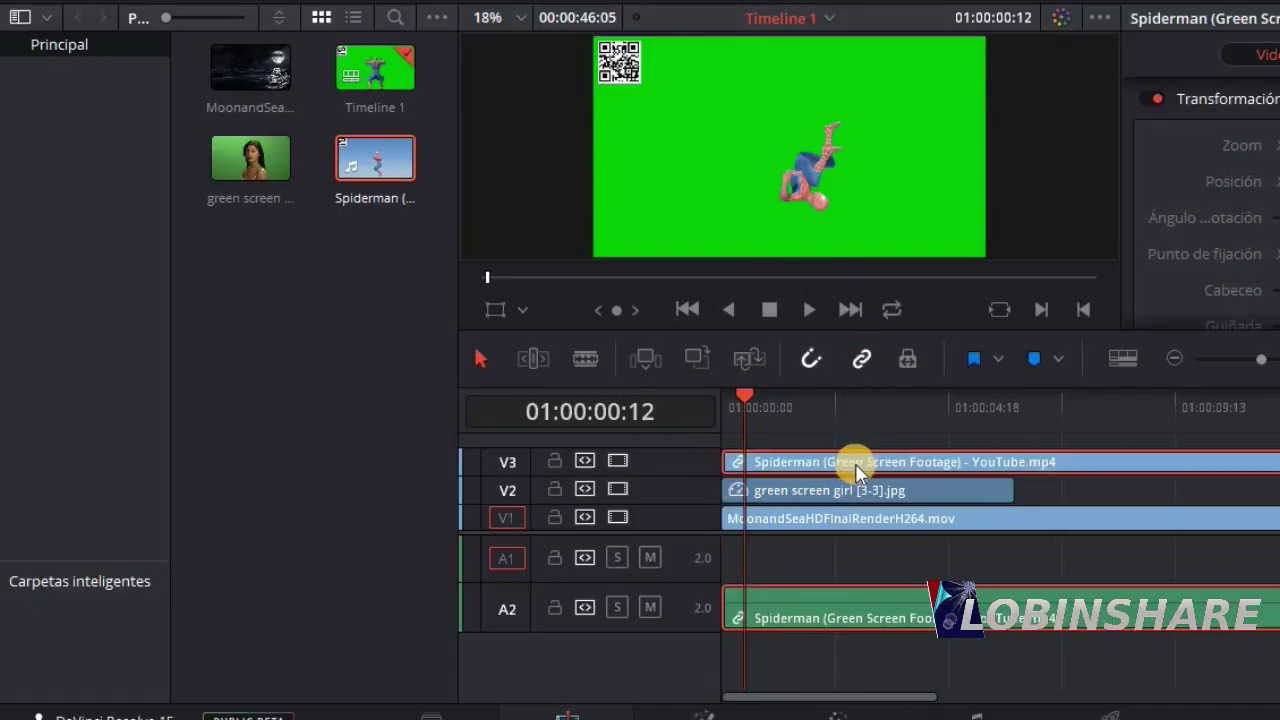
left_click(847, 491)
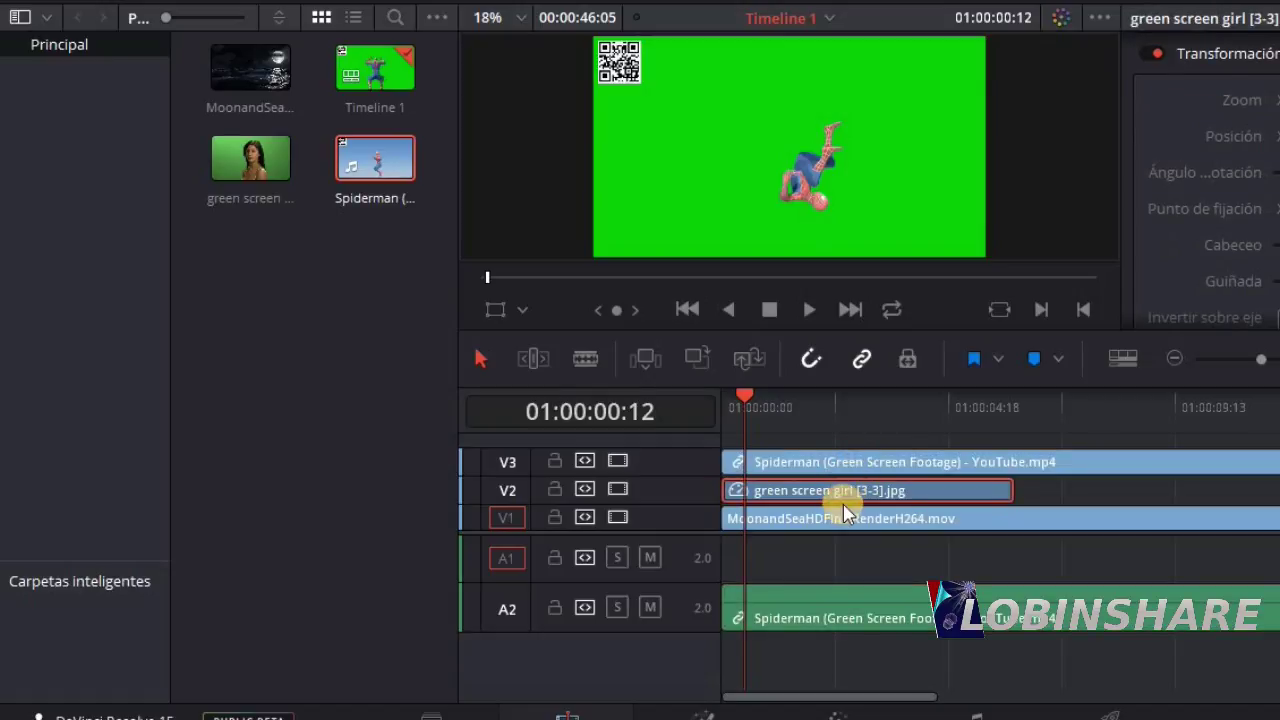
left_click(841, 519)
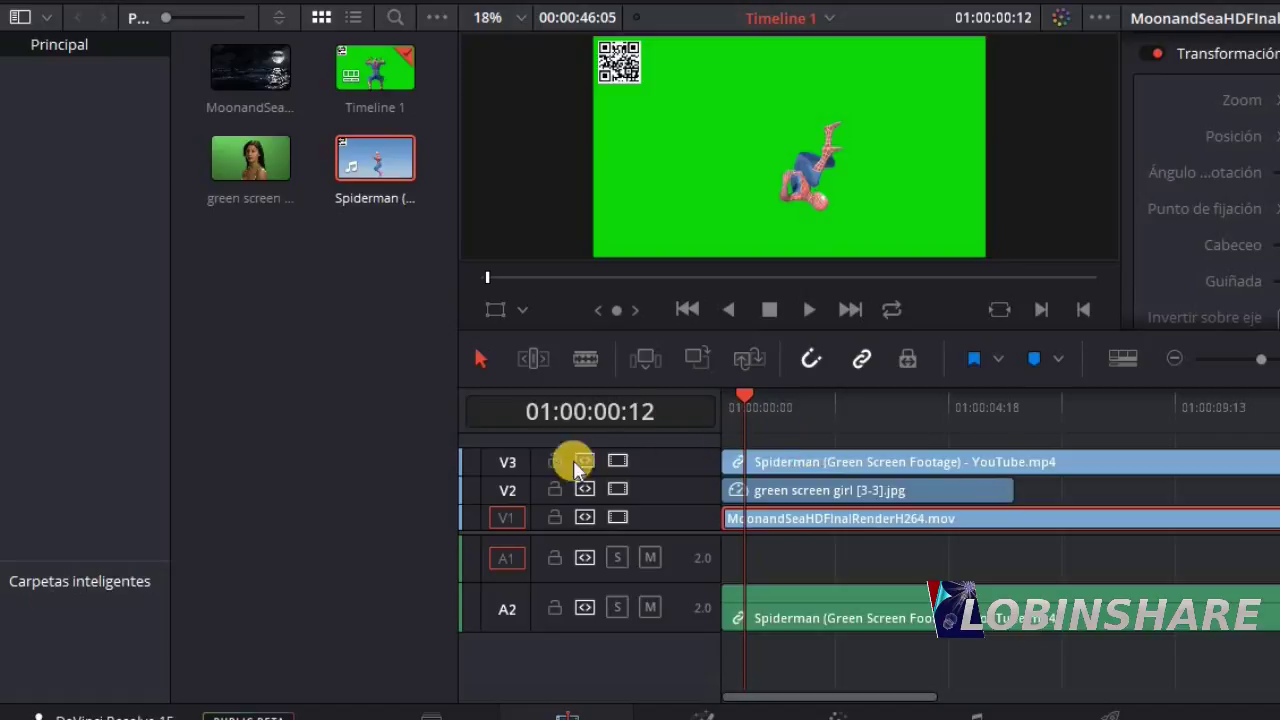
Step: Make V2 the destination video track and reselect the girl, sea and Spiderman clips
left_click(508, 490)
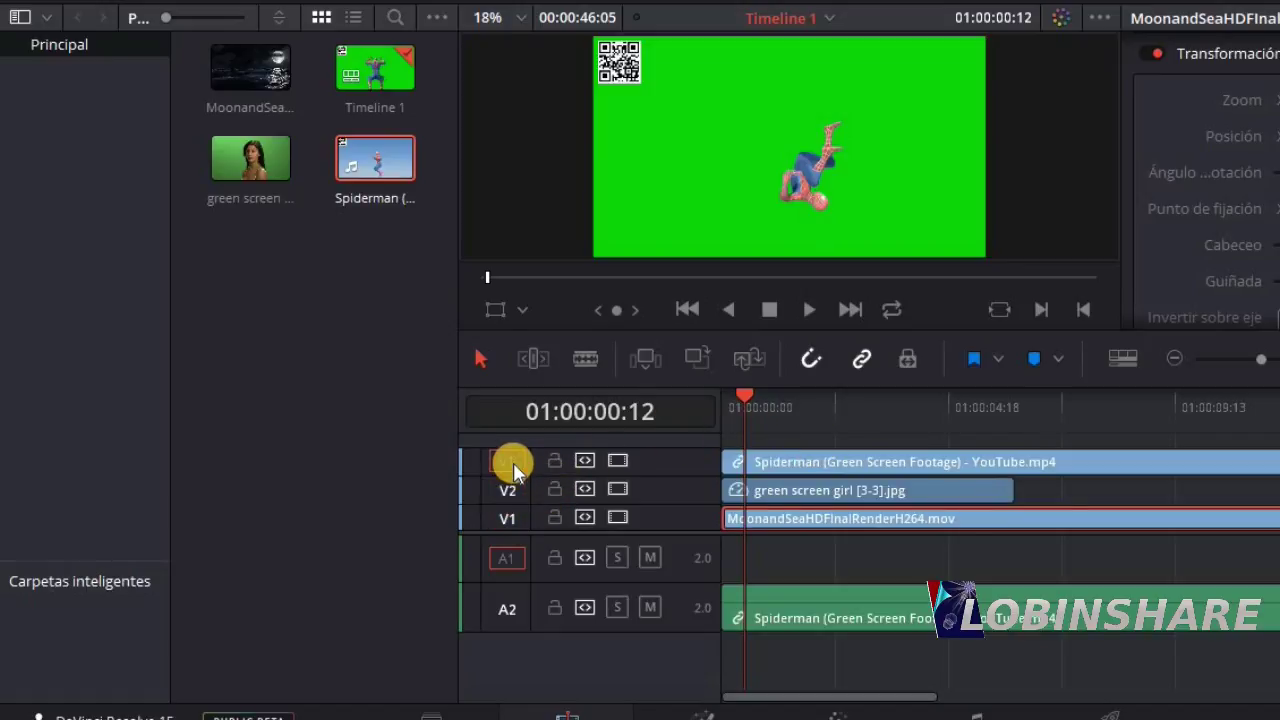
left_click(790, 490)
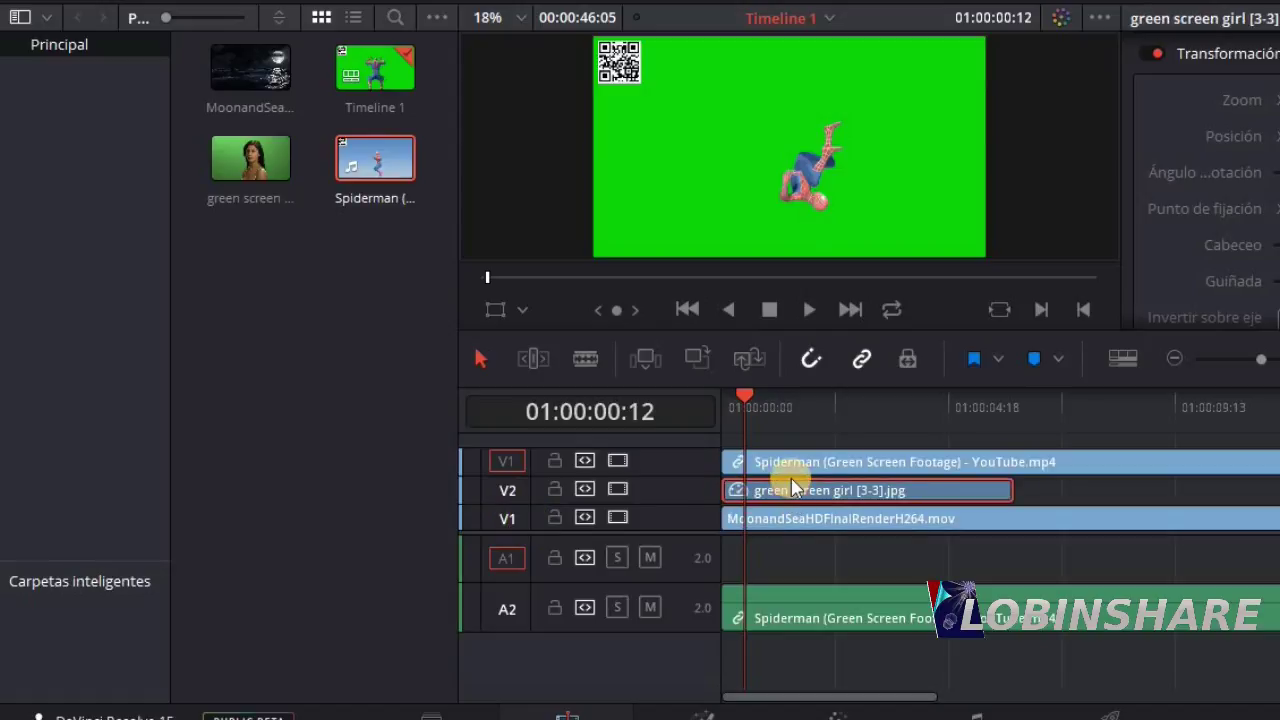
left_click(790, 518)
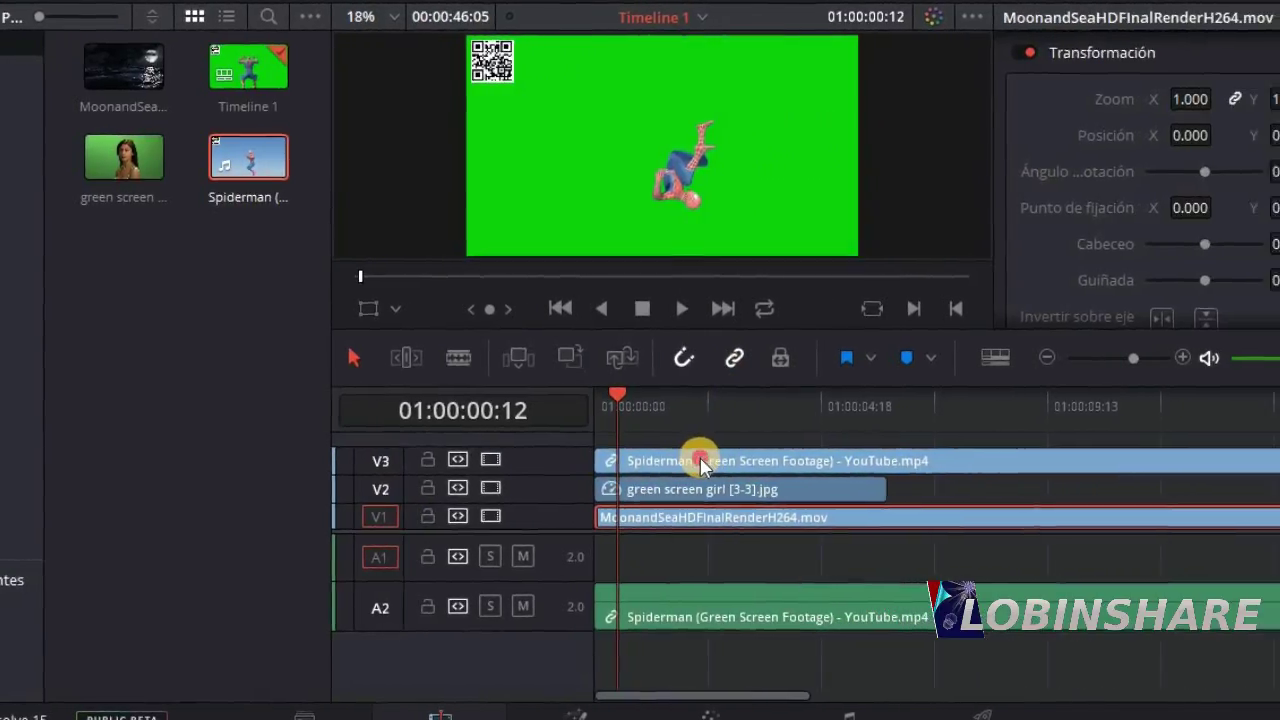
left_click(703, 462)
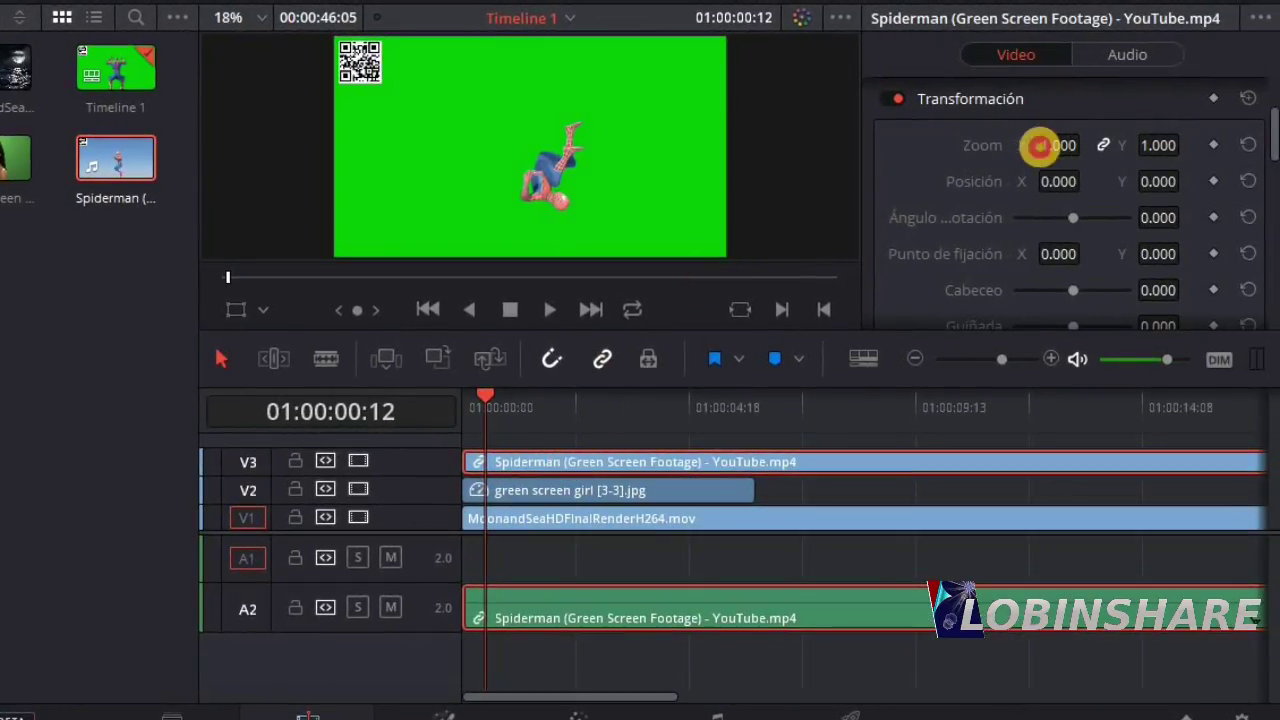
Step: Set the Spiderman clip's Inspector Zoom to 1.020, preview to 01:00:01:15, then go to the Color page
mouse_move(1040, 146)
left_mouse_down()
mouse_move(959, 161)
mouse_move(985, 168)
left_mouse_up()
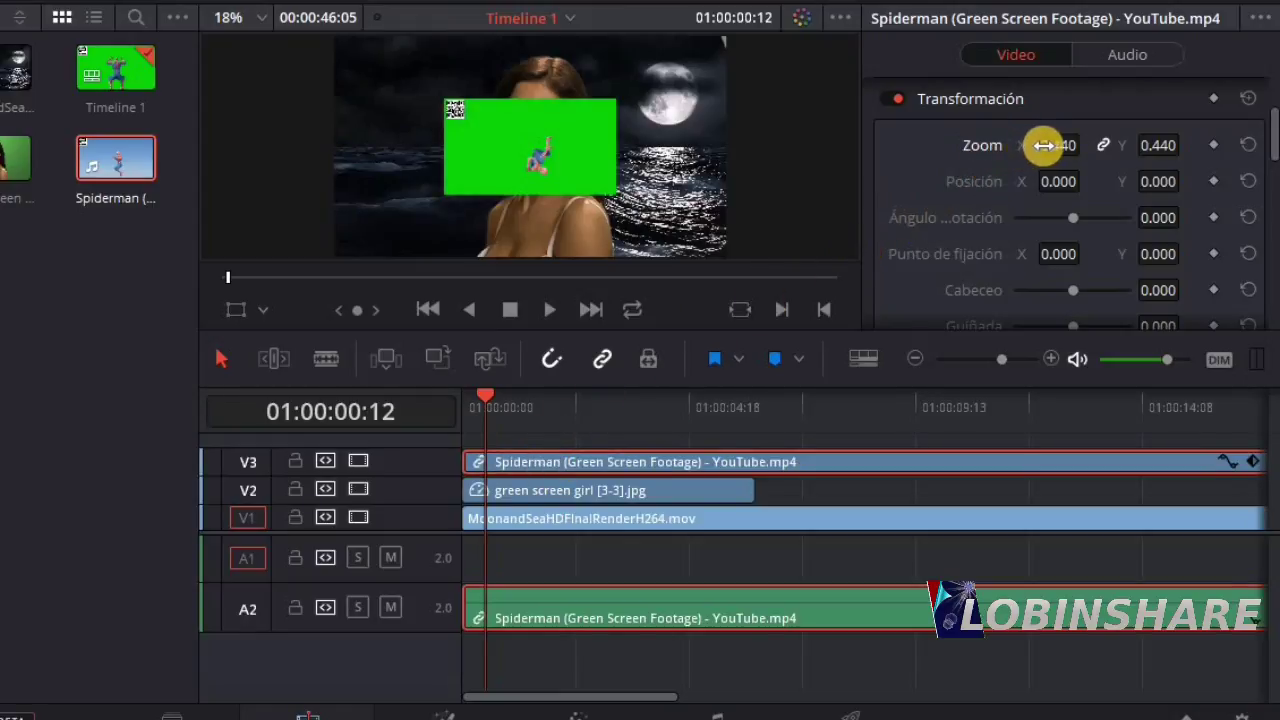
mouse_move(1048, 145)
left_mouse_down()
mouse_move(1120, 172)
mouse_move(1082, 145)
left_mouse_up()
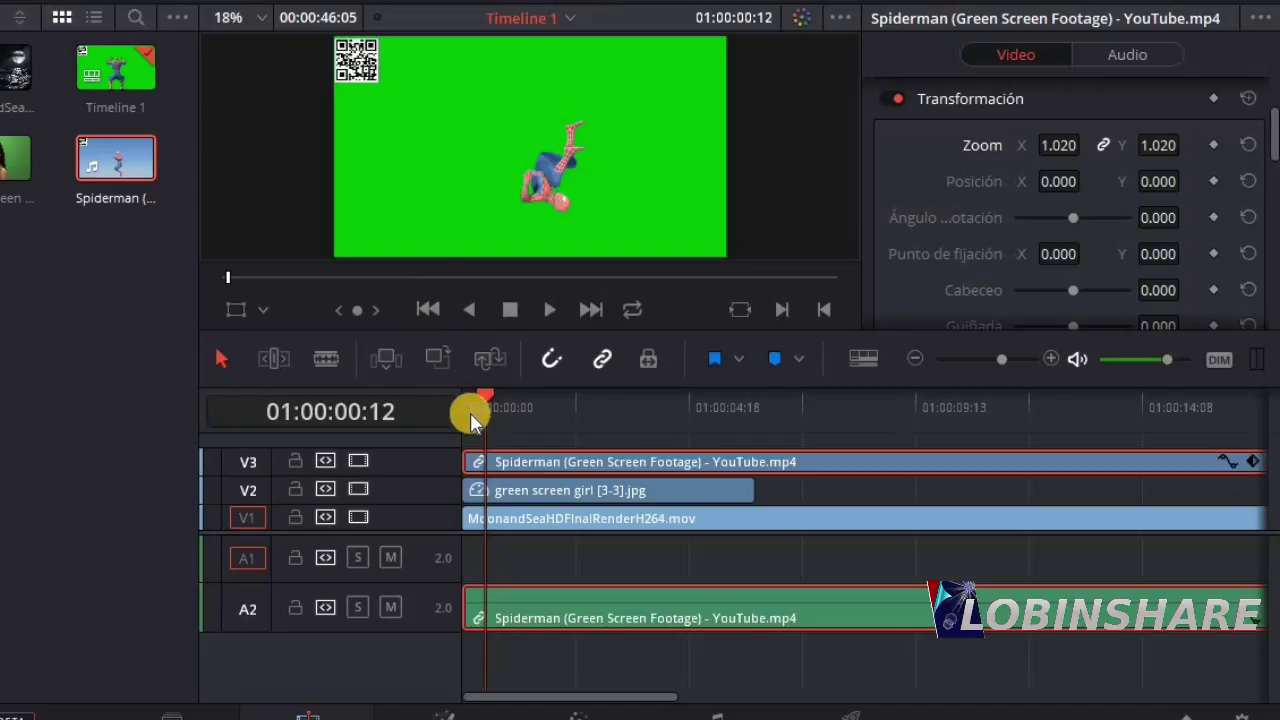
key("Home")
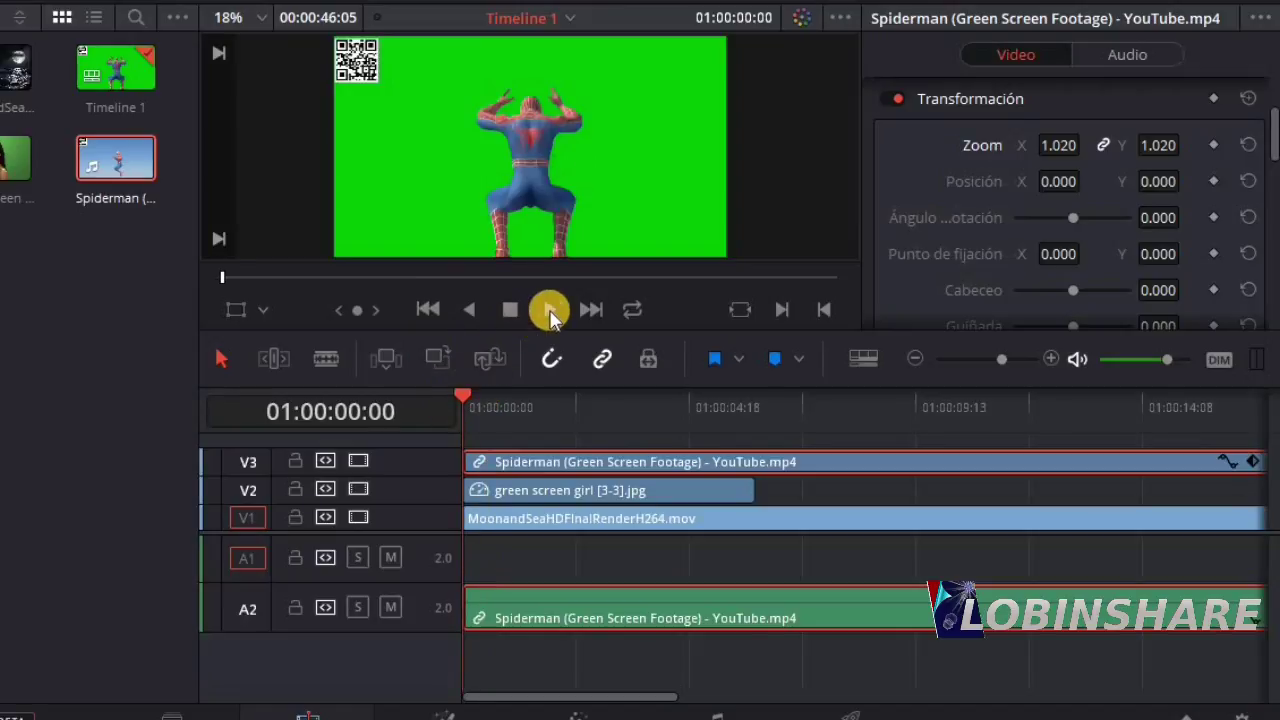
left_click(549, 310)
left_click(512, 310)
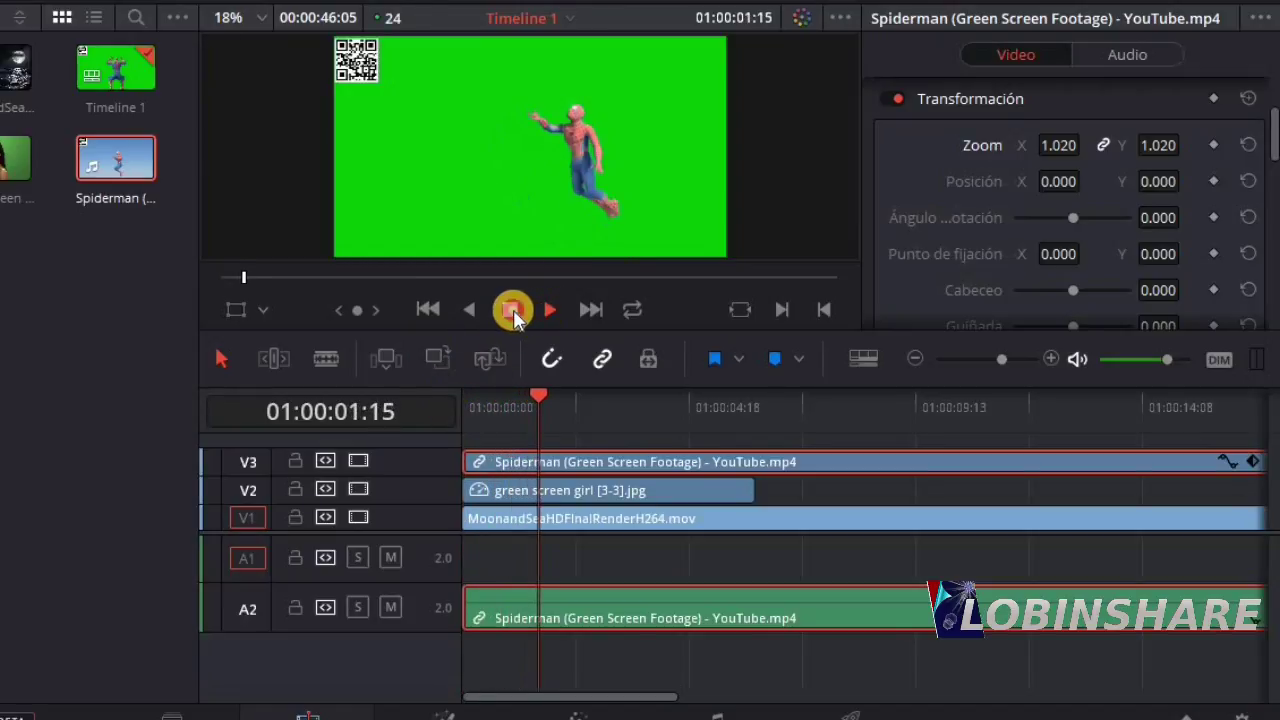
left_click(570, 178)
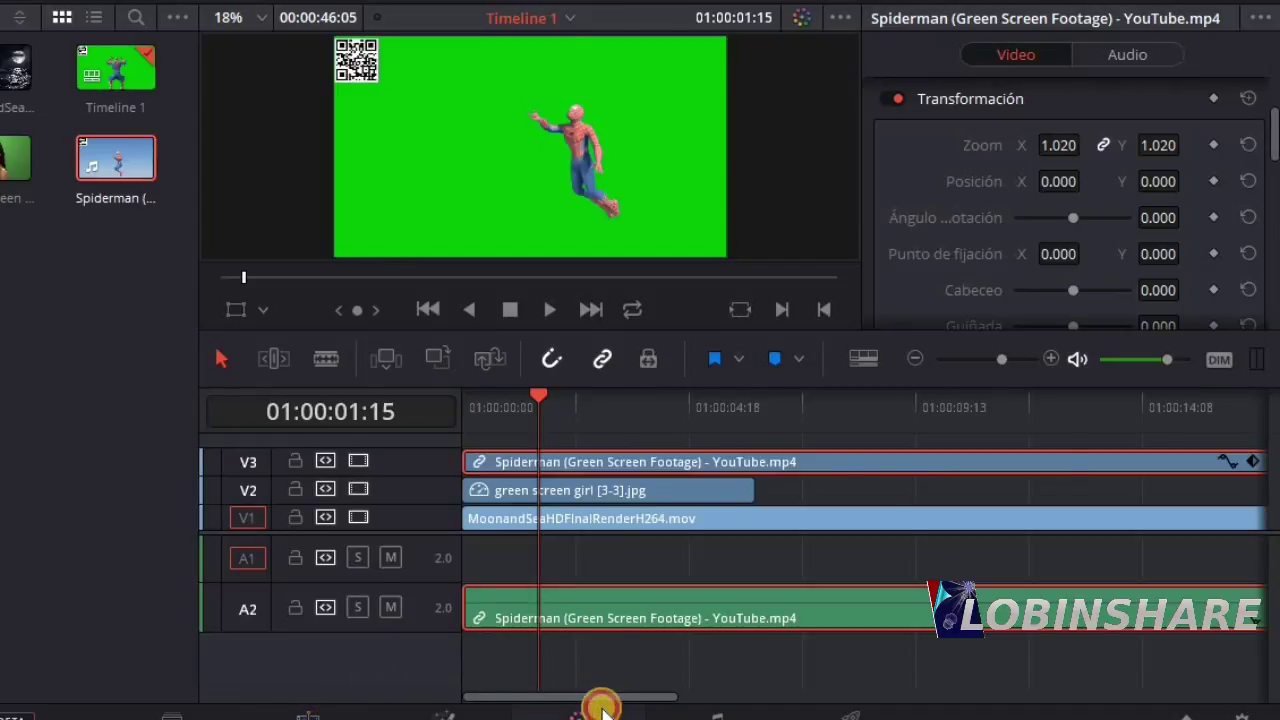
left_click(600, 710)
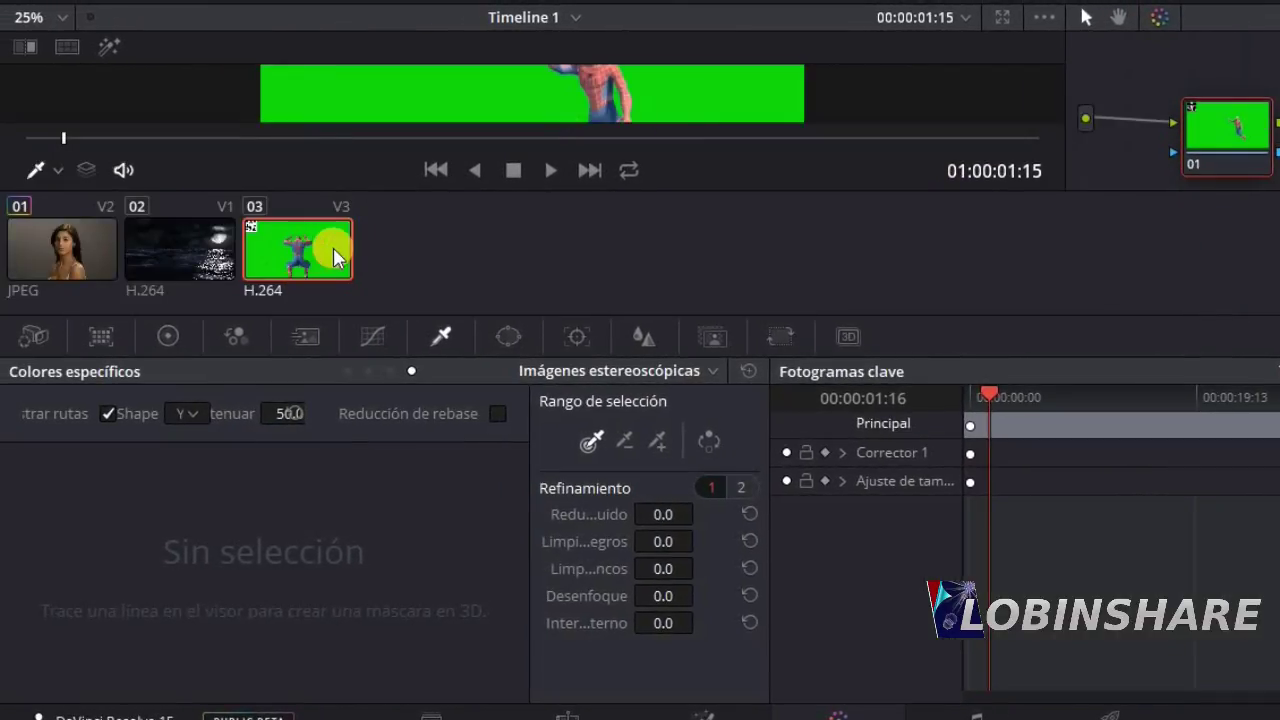
Step: Hide the clip thumbnails and set the qualifier to Imágenes estereoscópicas (3D) mode with the eyedropper ready
left_click(1119, 4)
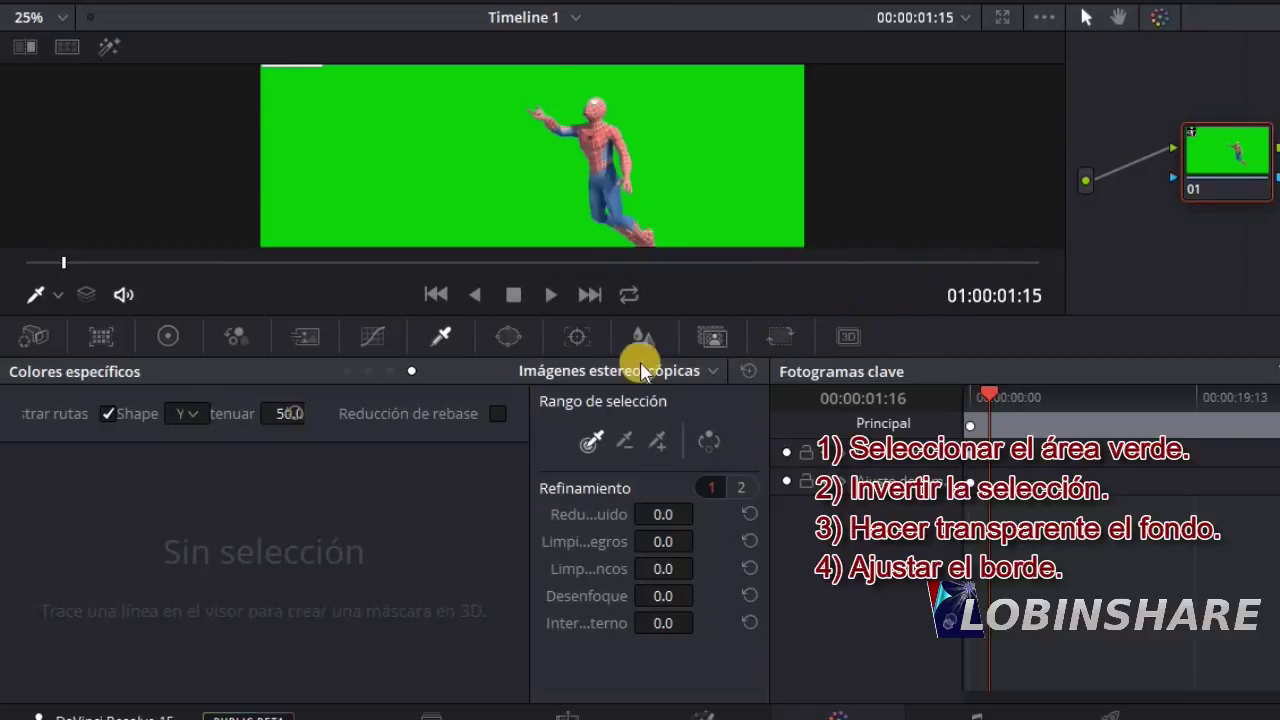
left_click(438, 336)
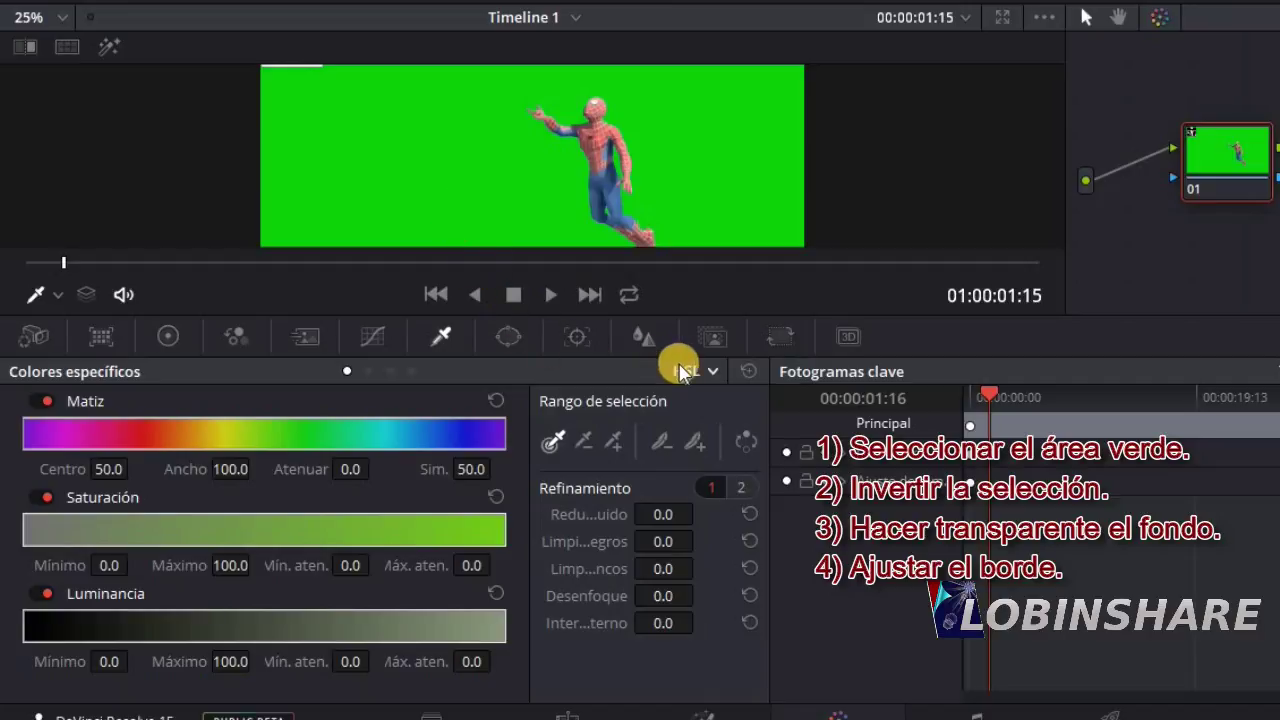
left_click(711, 371)
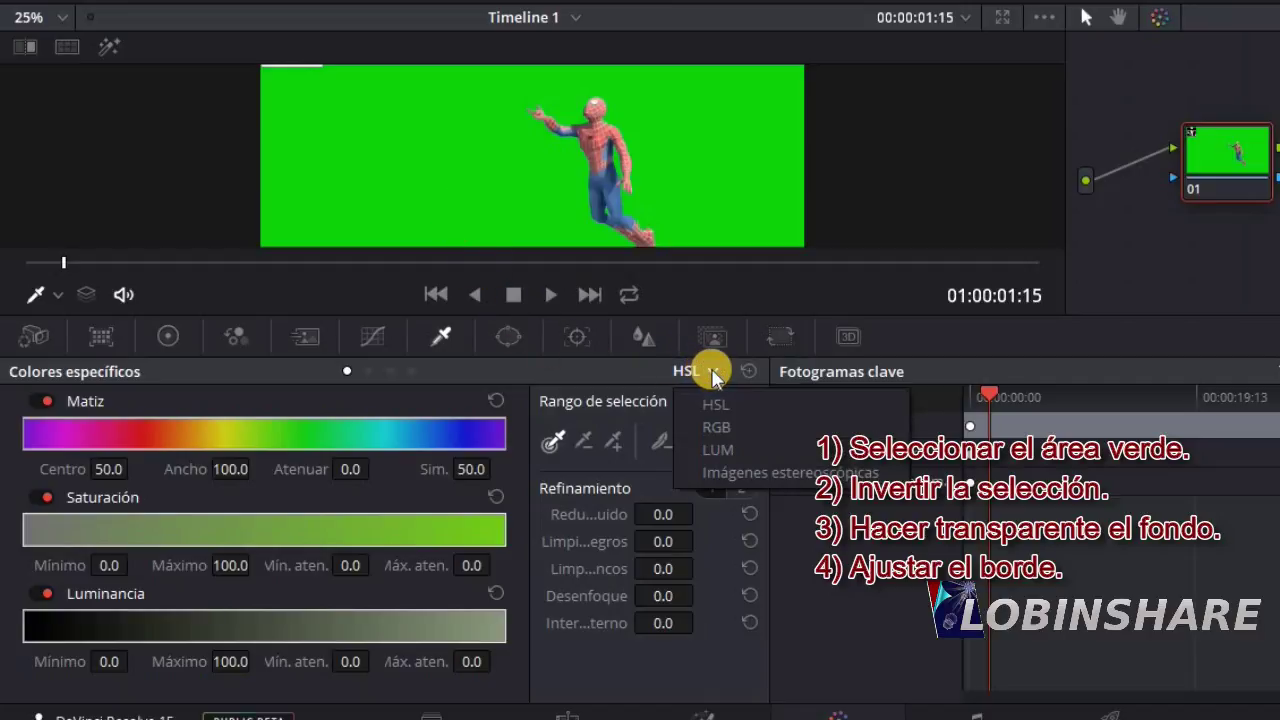
left_click(731, 476)
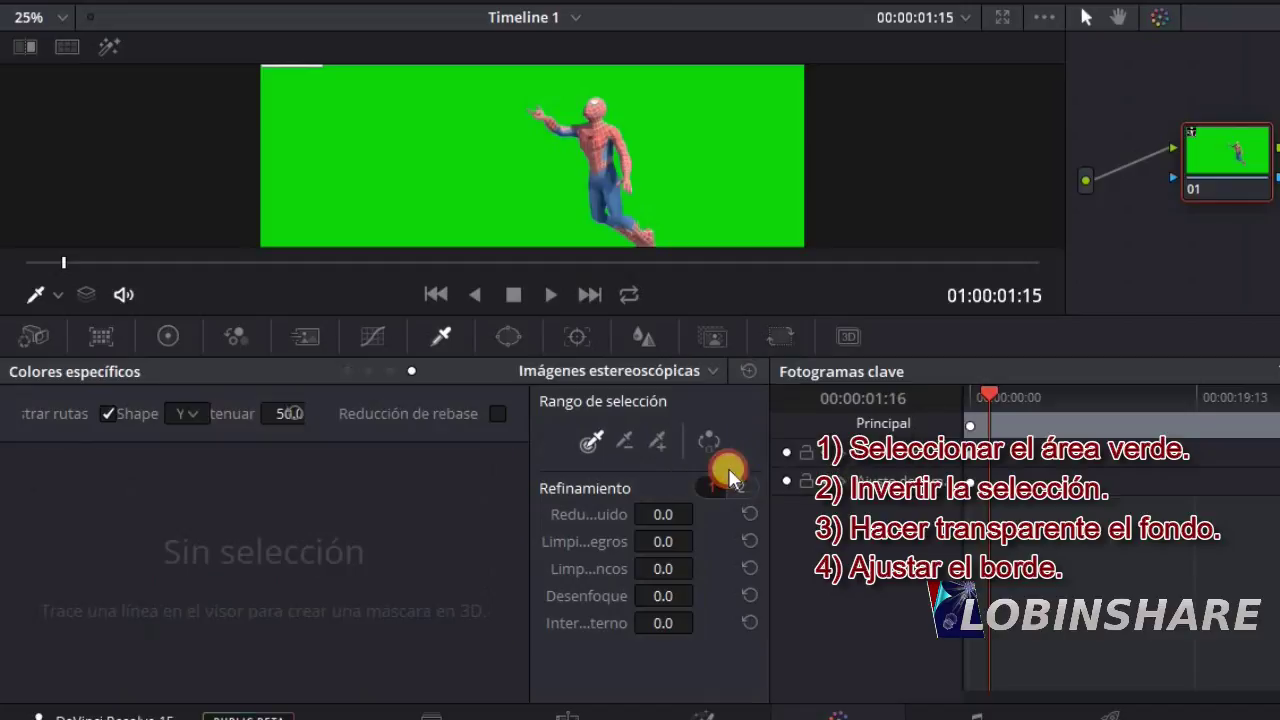
left_click(590, 441)
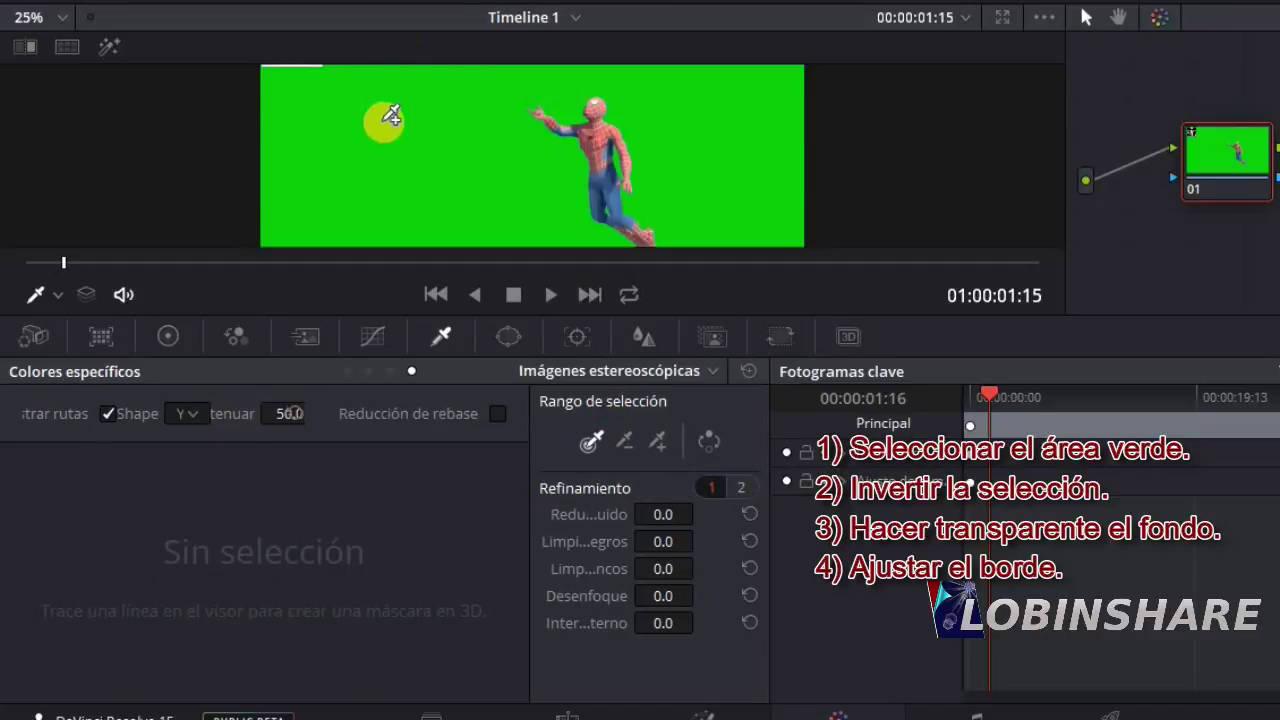
Step: Sample the green background (R 0 G 217 B 12) and invert the selection to isolate Spiderman
mouse_move(292, 220)
left_mouse_down()
mouse_move(468, 110)
mouse_move(668, 124)
mouse_move(700, 75)
mouse_move(738, 124)
left_mouse_up()
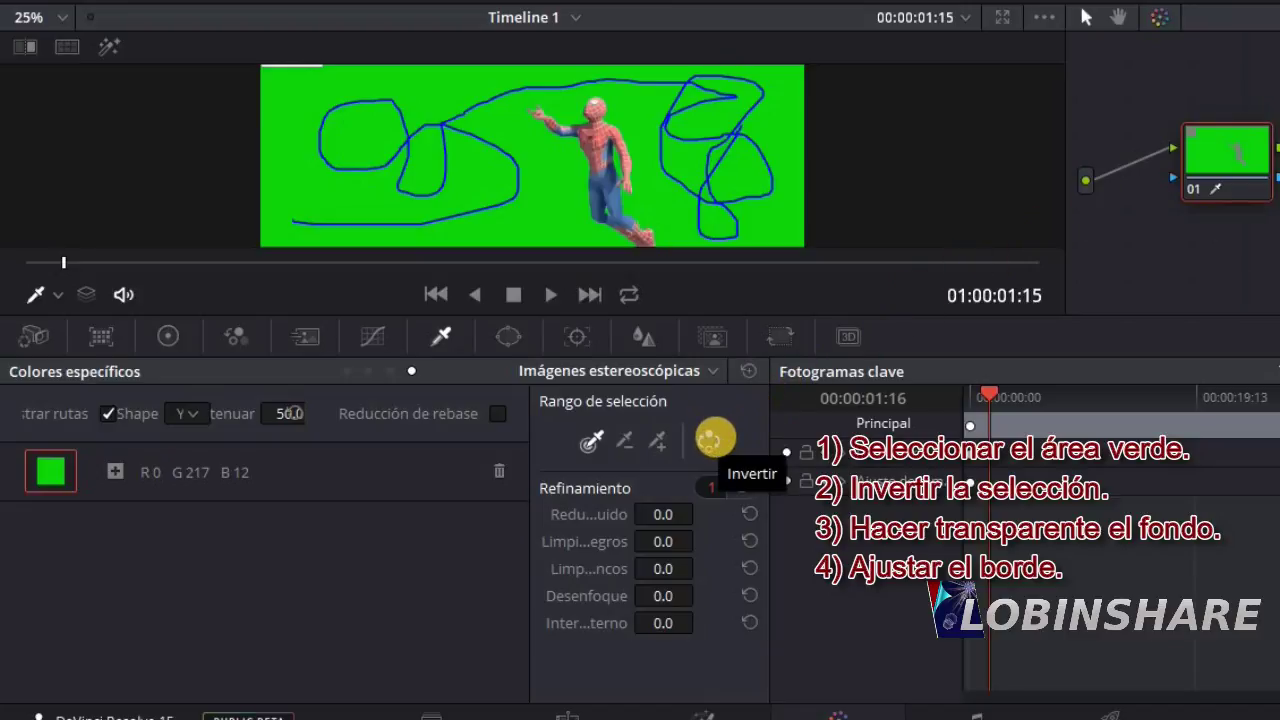
left_click(717, 440)
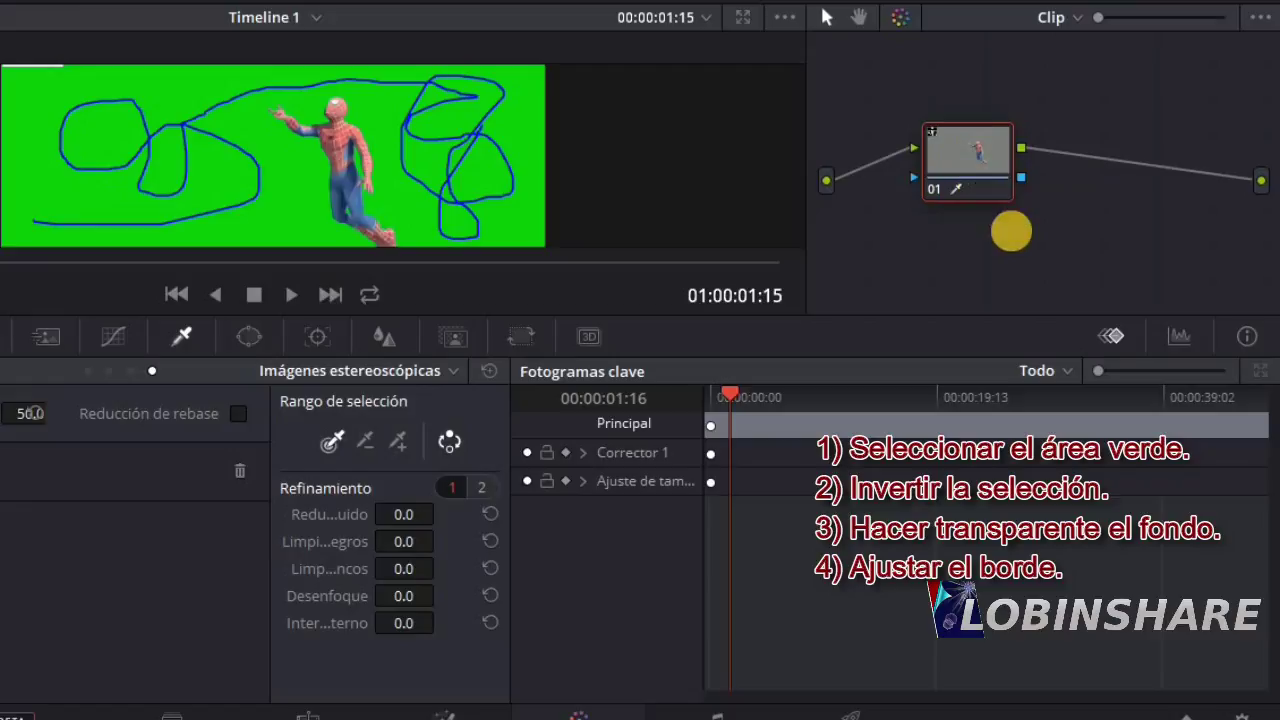
Step: Add an alpha output to the node graph and connect node 01's key to it
right_click(1012, 233)
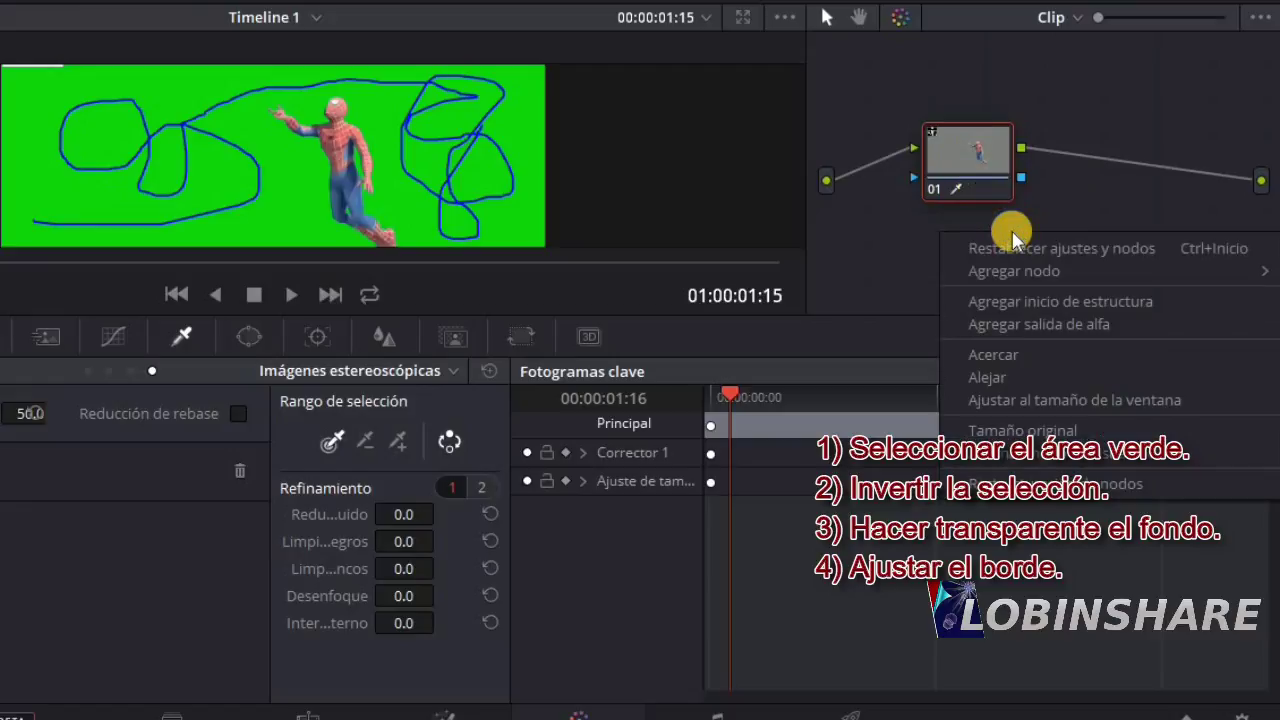
left_click(1022, 324)
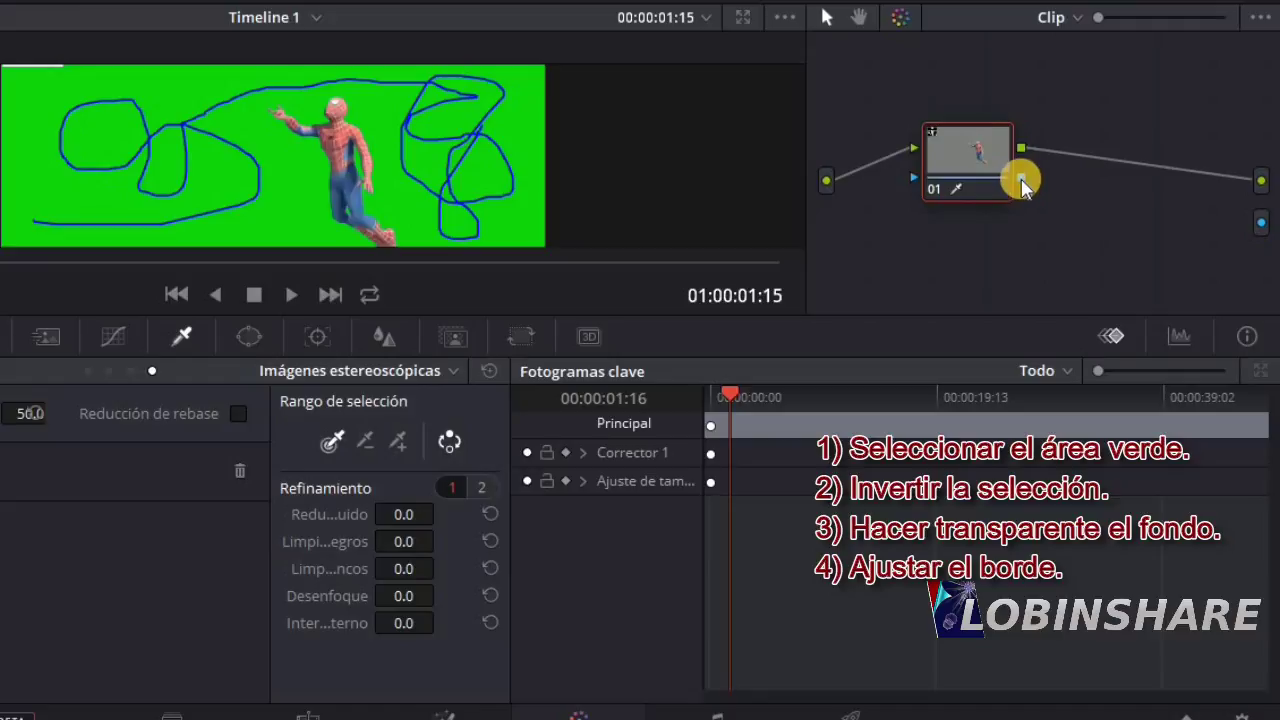
left_click_drag(1022, 182, 1256, 226)
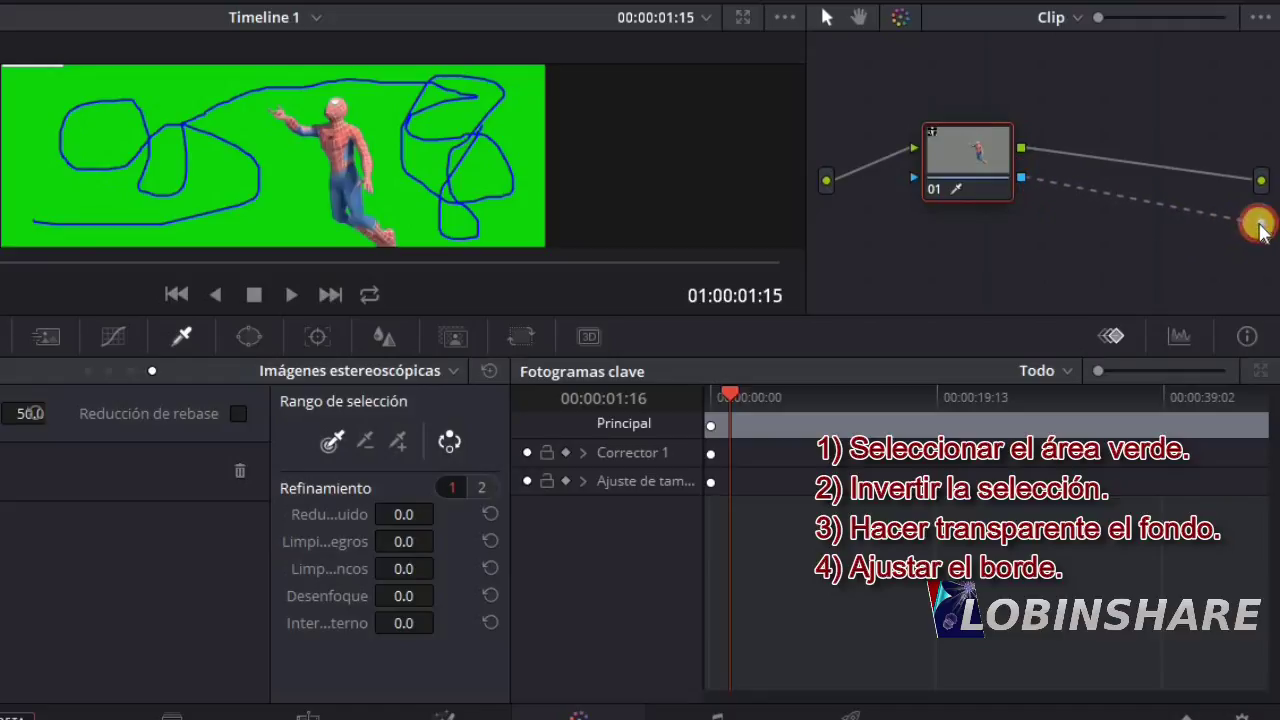
left_click_drag(1262, 224, 1261, 222)
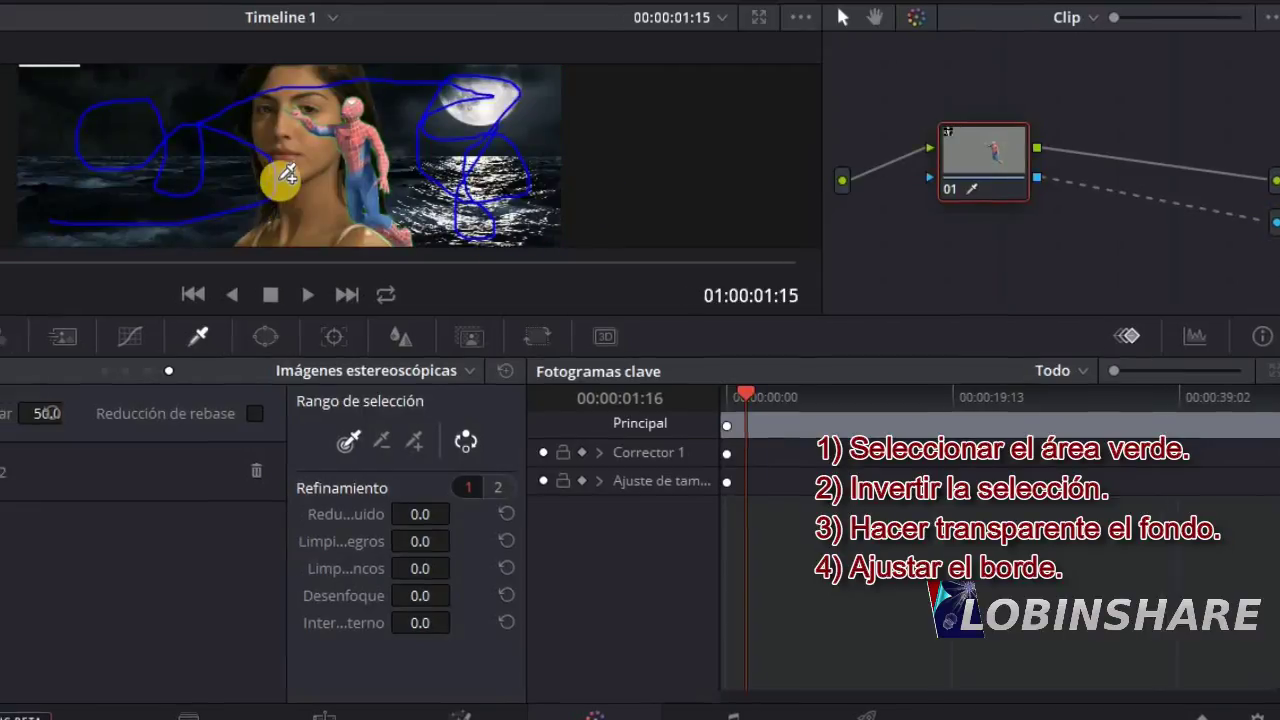
Step: Enable Reducción de rebase (despill) at 50% viewer zoom, then return the viewer to 12.5%
left_click(63, 20)
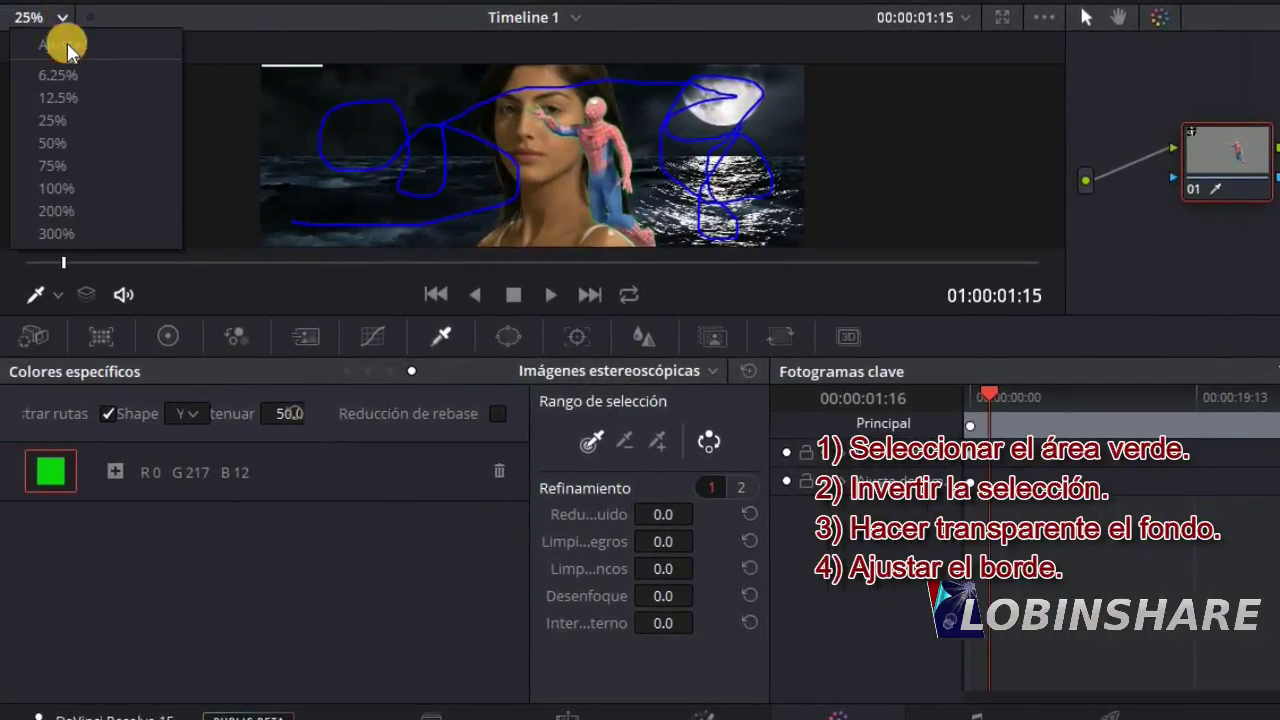
left_click(87, 143)
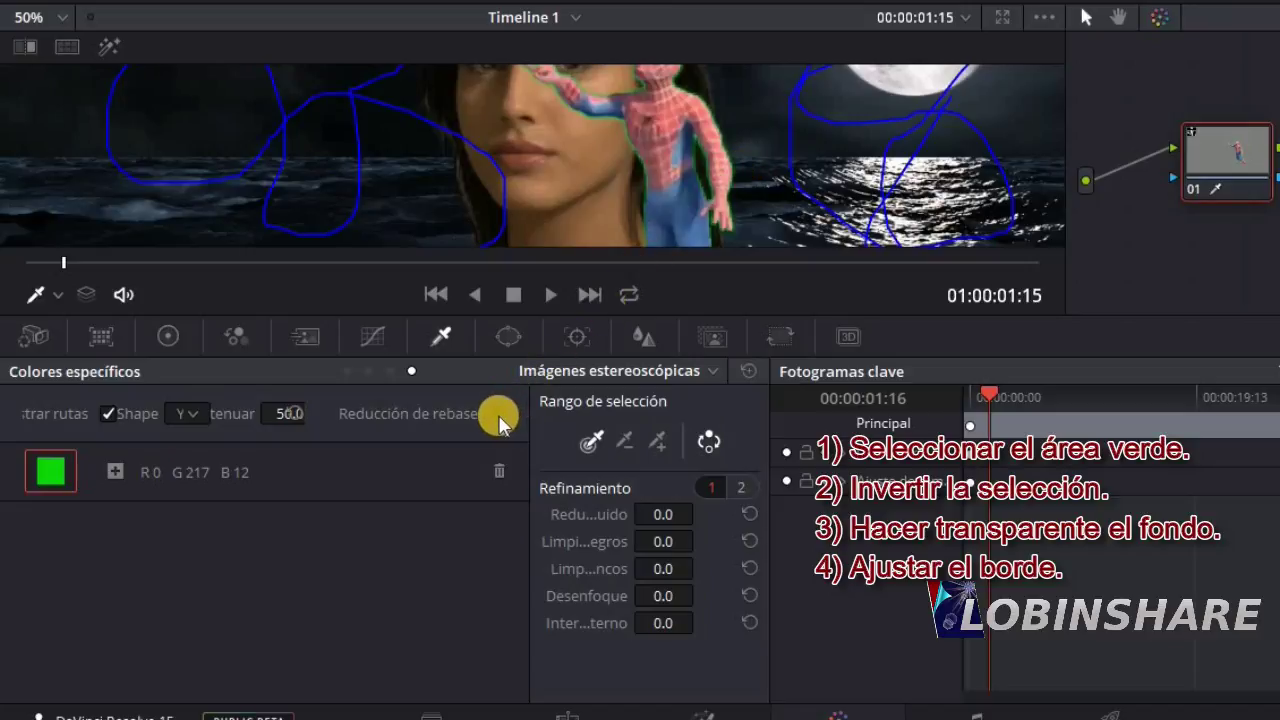
left_click(498, 414)
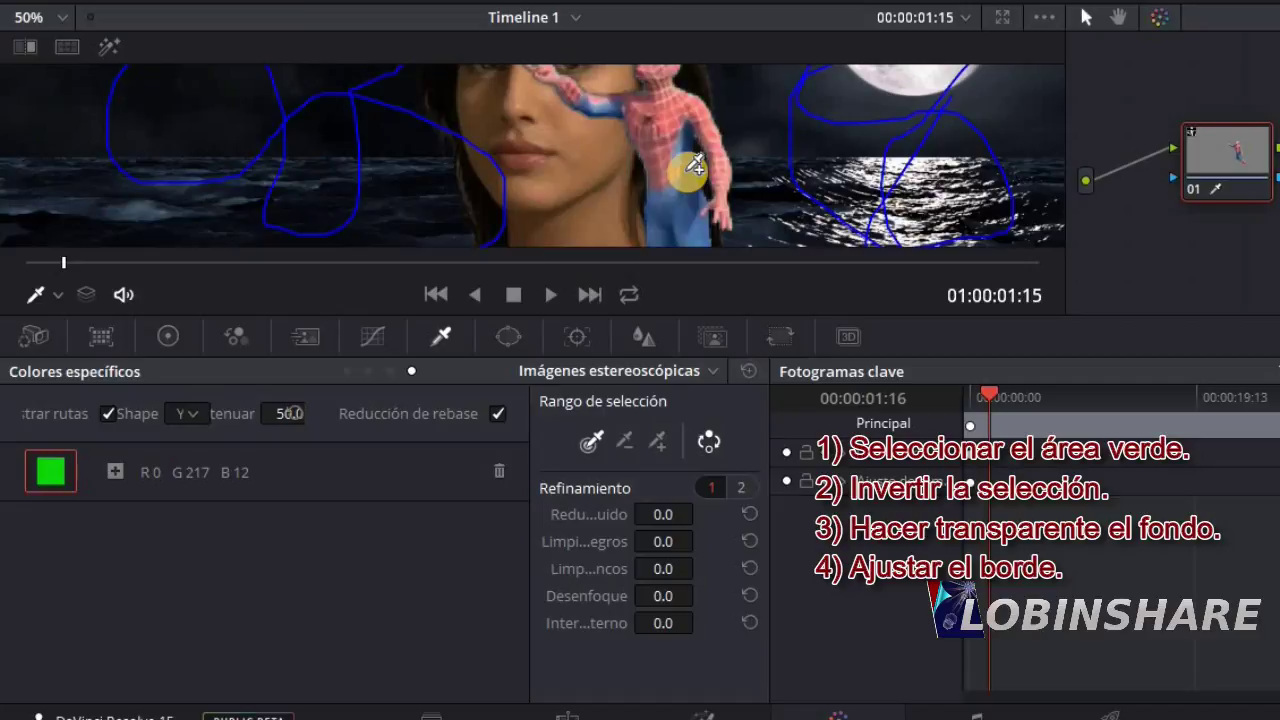
left_click(62, 16)
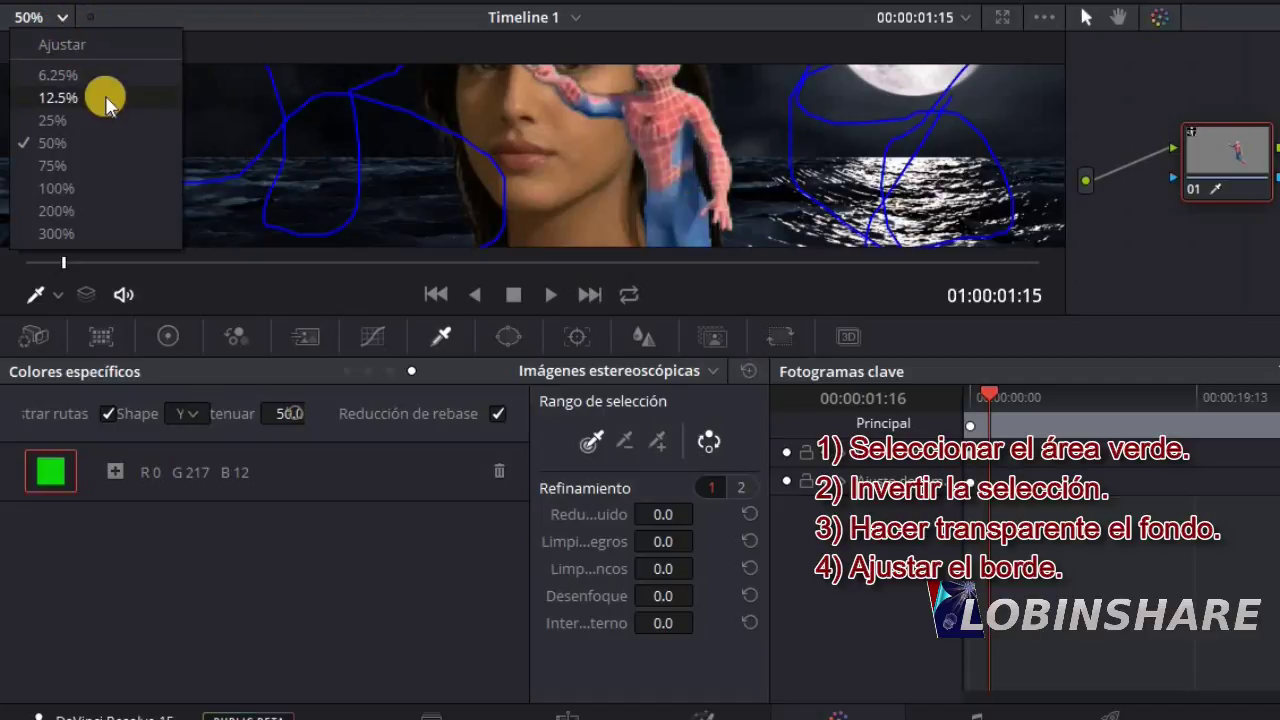
left_click(105, 97)
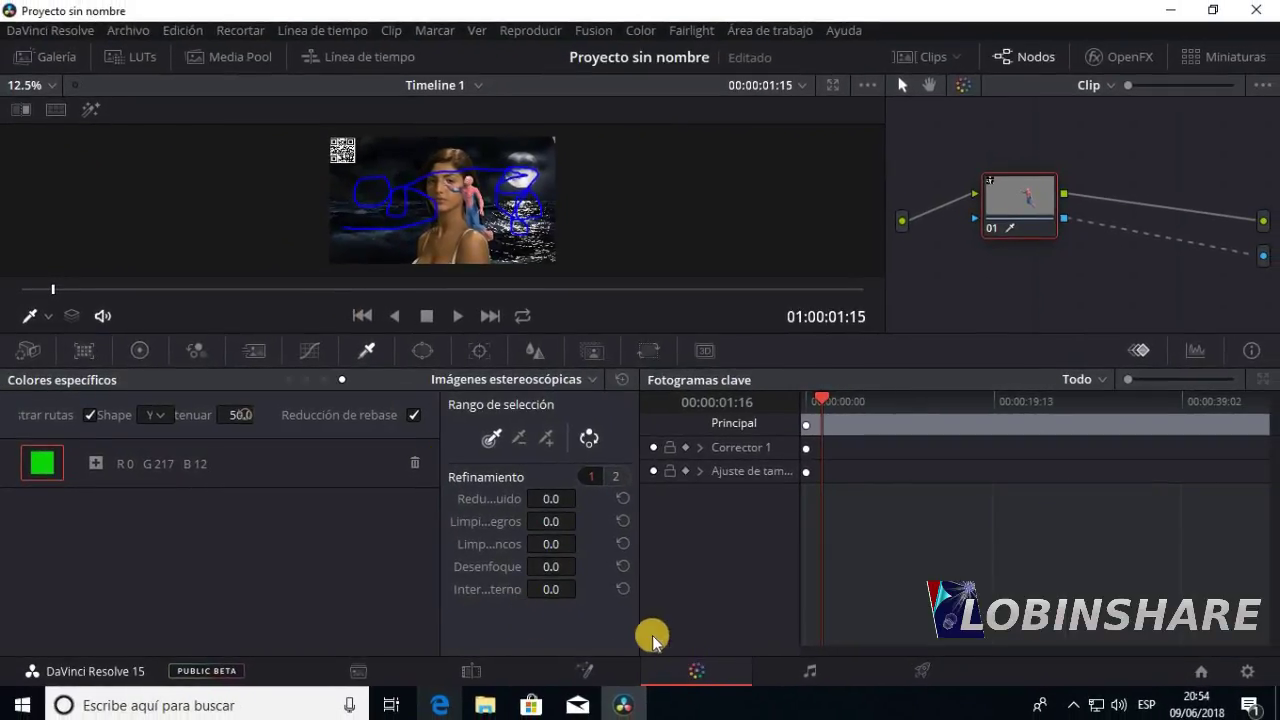
Step: On the Edit page, play the Spiderman composite from the start to 01:00:07:20
left_click(493, 670)
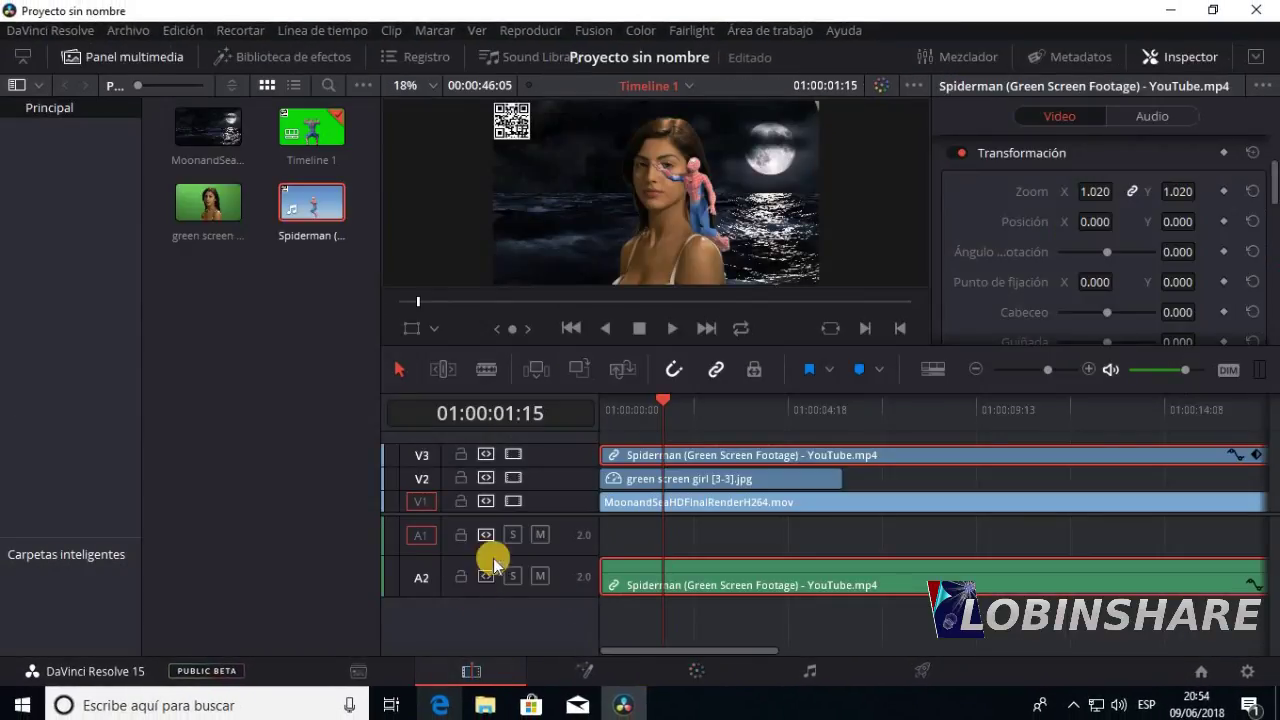
left_click(603, 405)
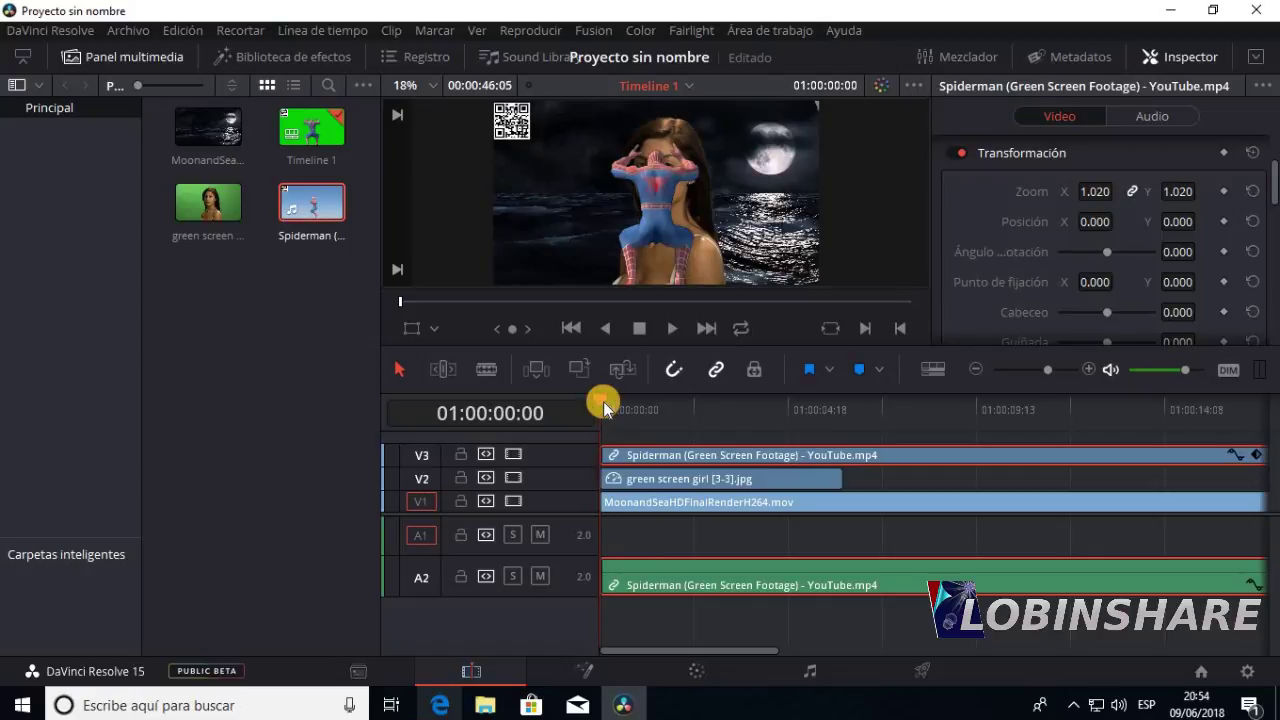
left_click(670, 333)
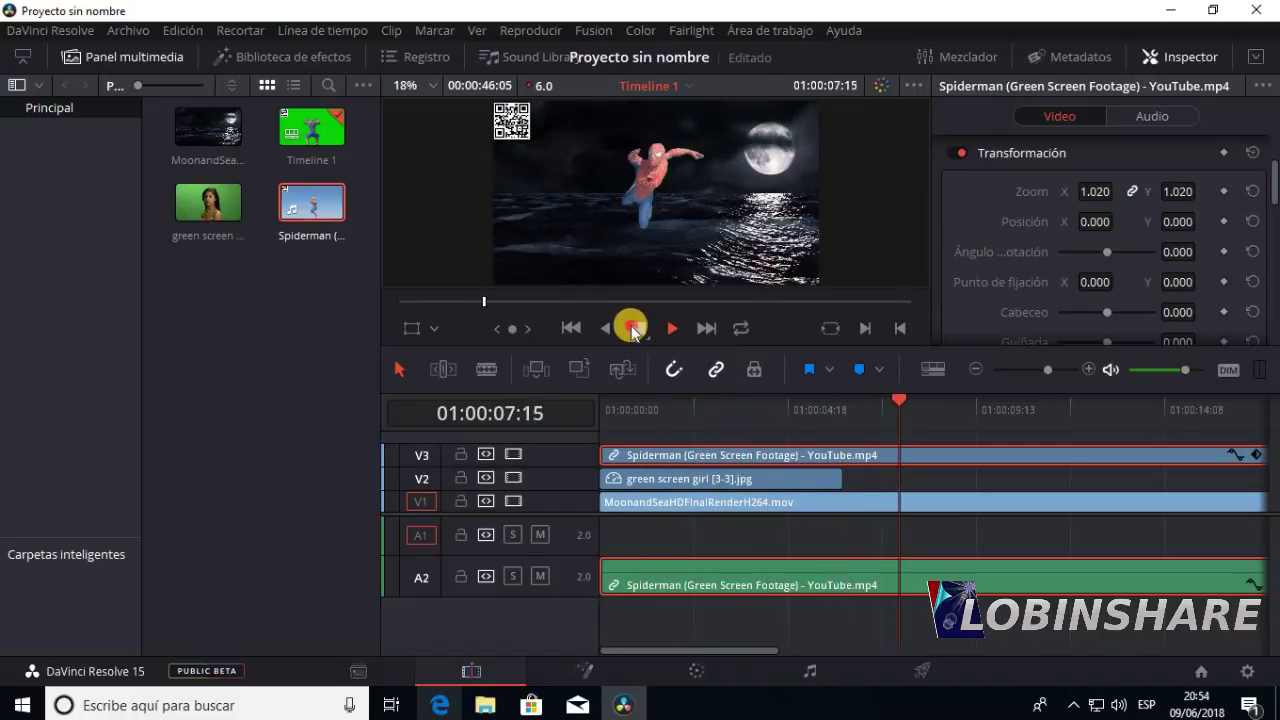
left_click(632, 330)
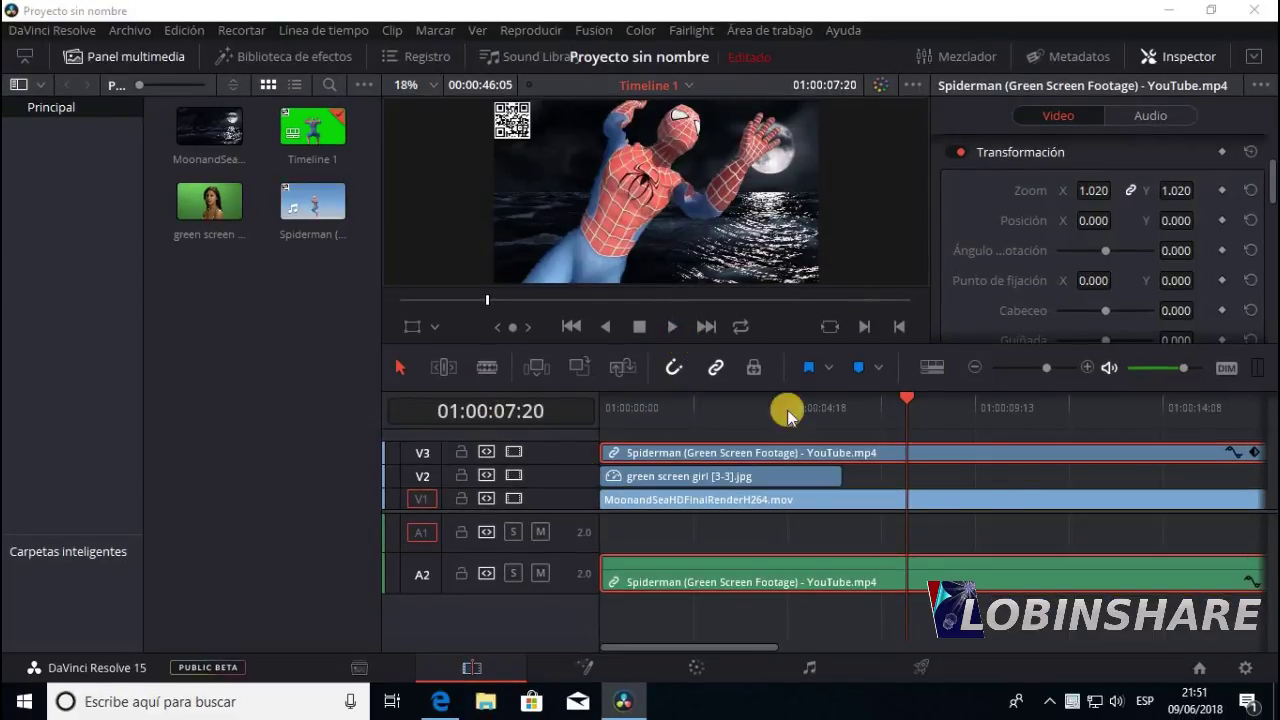
Step: Save the project under the name 'Tutotial Dav 06'
left_click(137, 33)
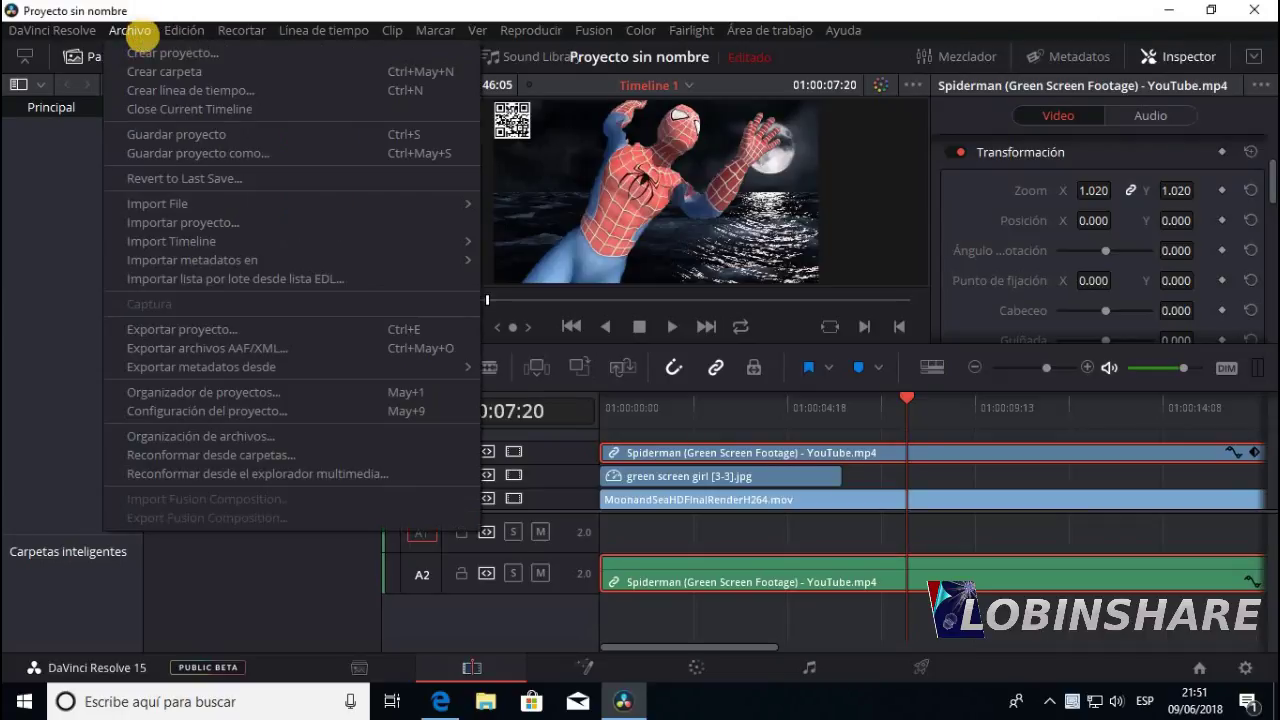
left_click(214, 145)
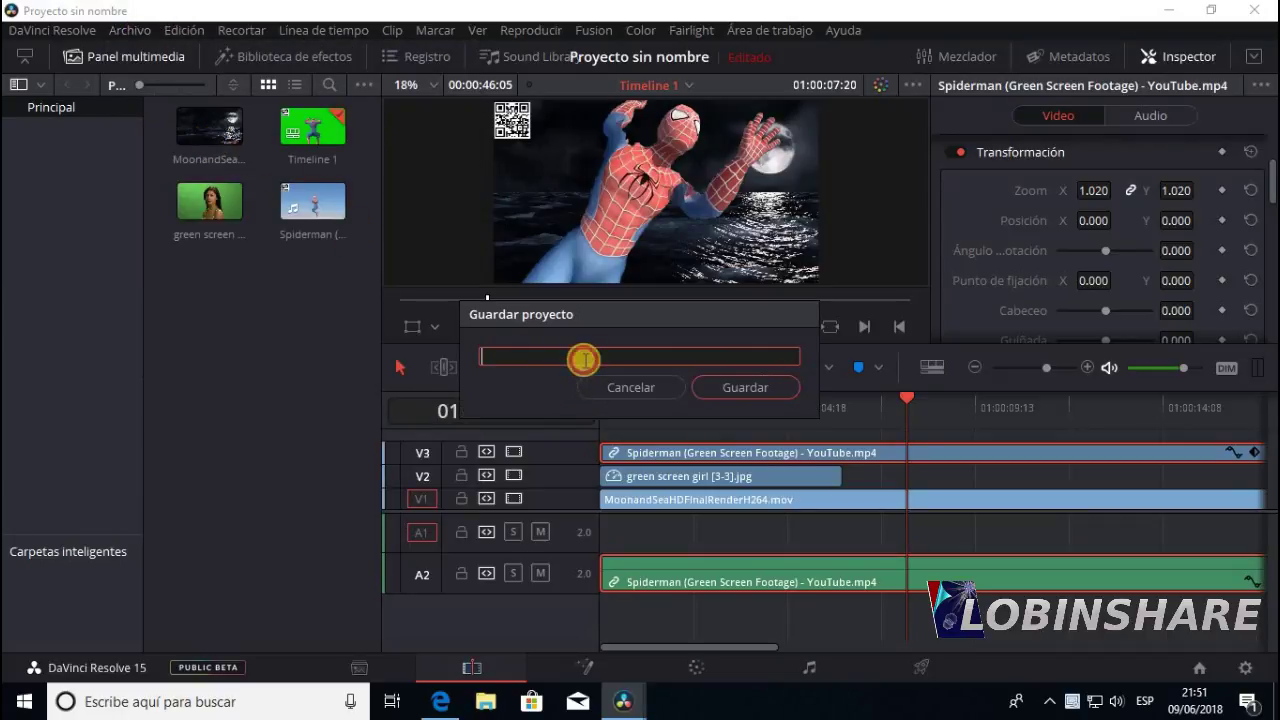
type("Tutotial Dav 06")
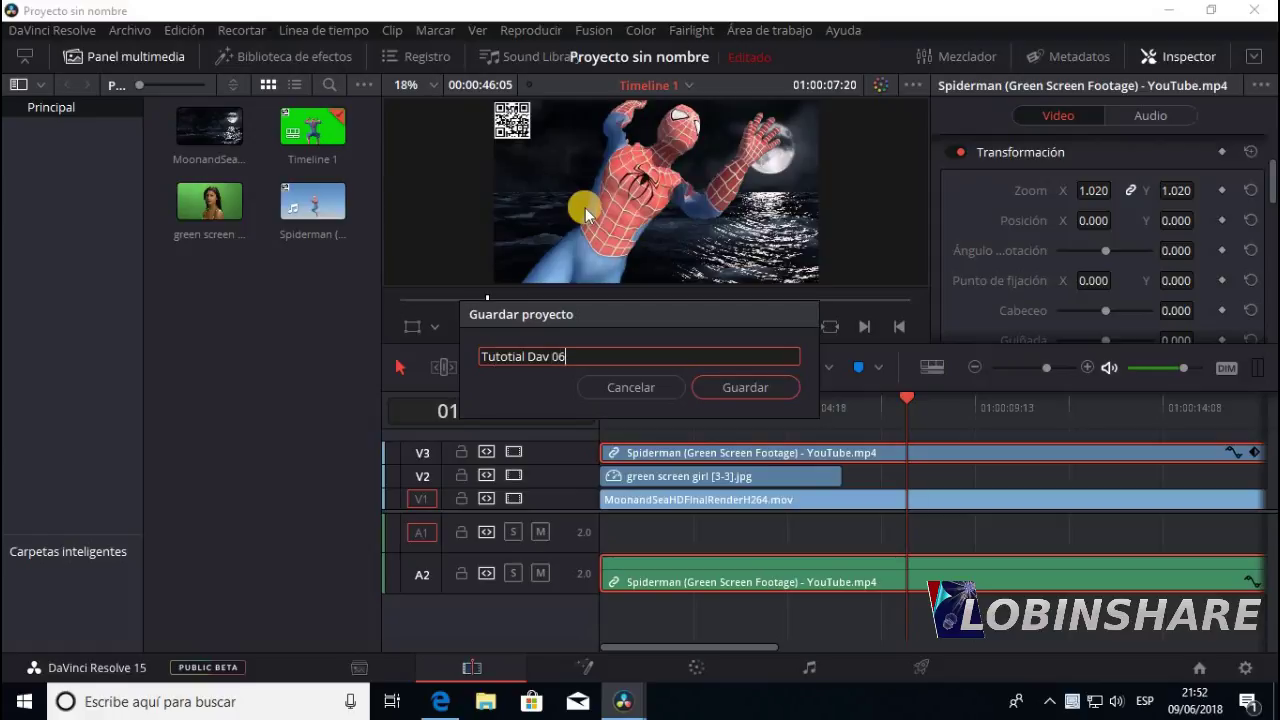
left_click(741, 391)
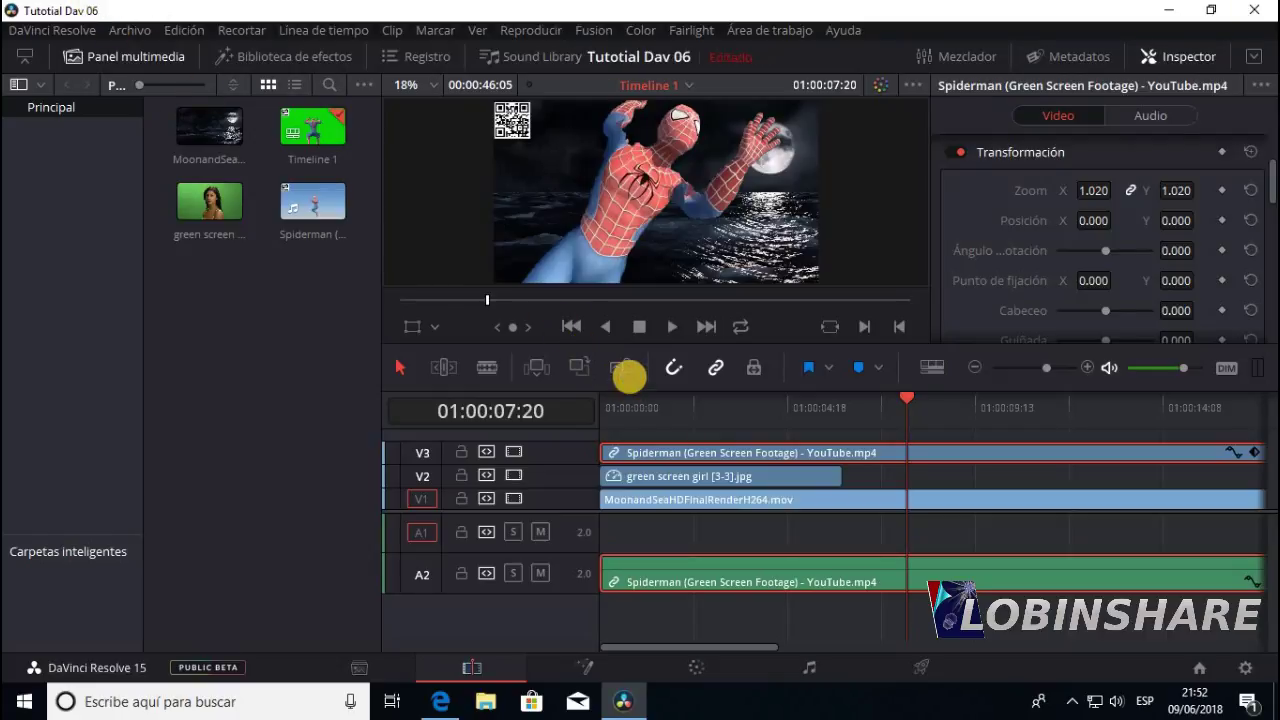
Step: Import the 'green screen girl 4' image from the Imágenes folder into the media pool
left_click(136, 36)
mouse_move(220, 198)
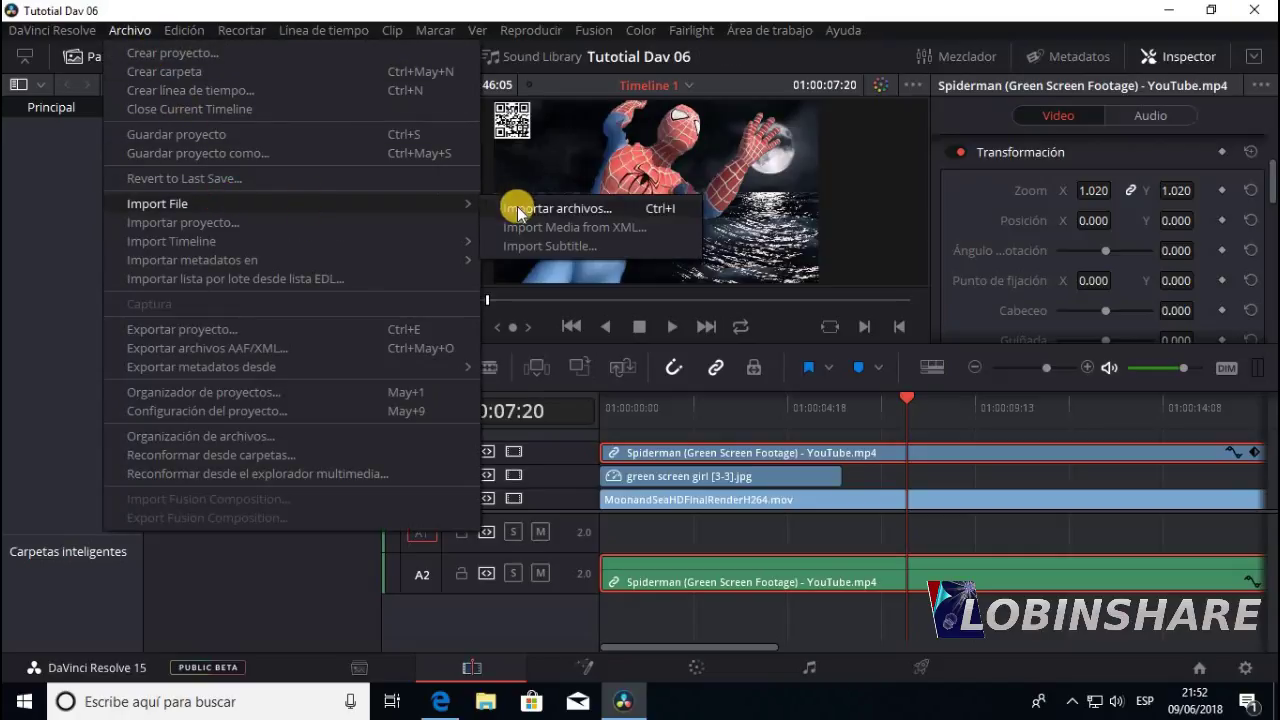
left_click(522, 210)
scroll(623, 137, "down", 3)
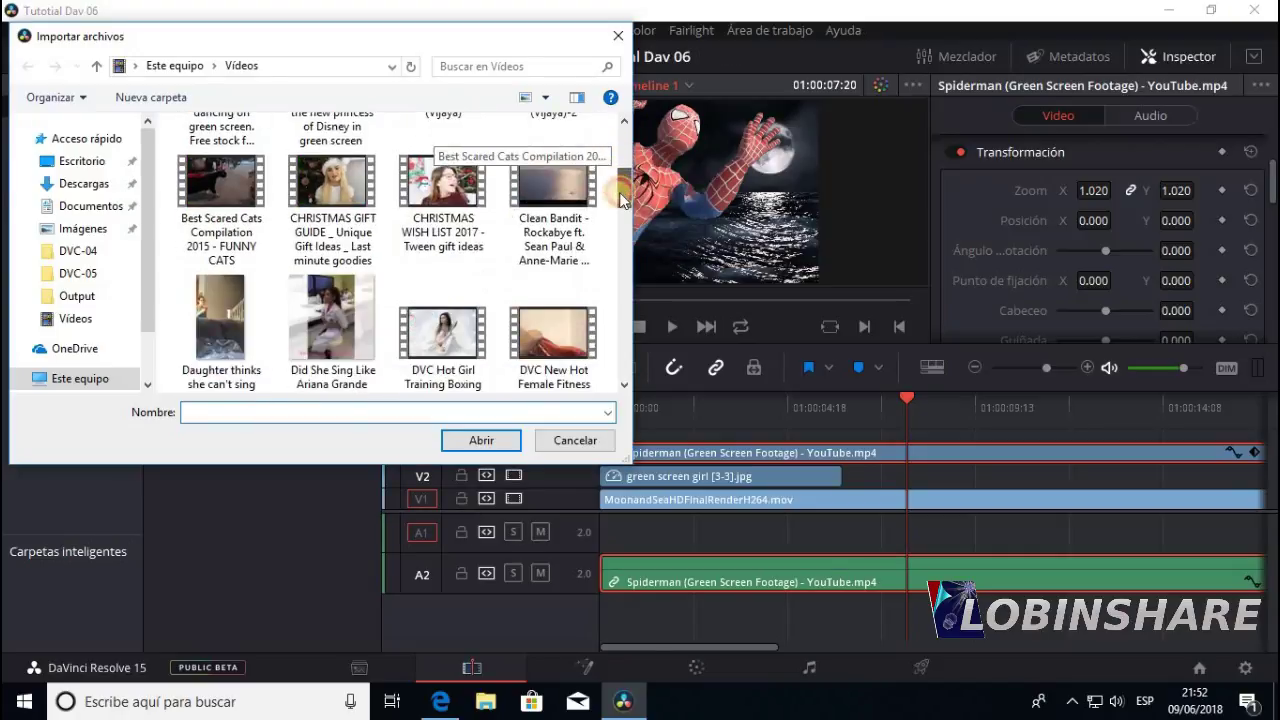
scroll(623, 160, "down", 3)
scroll(622, 230, "down", 1)
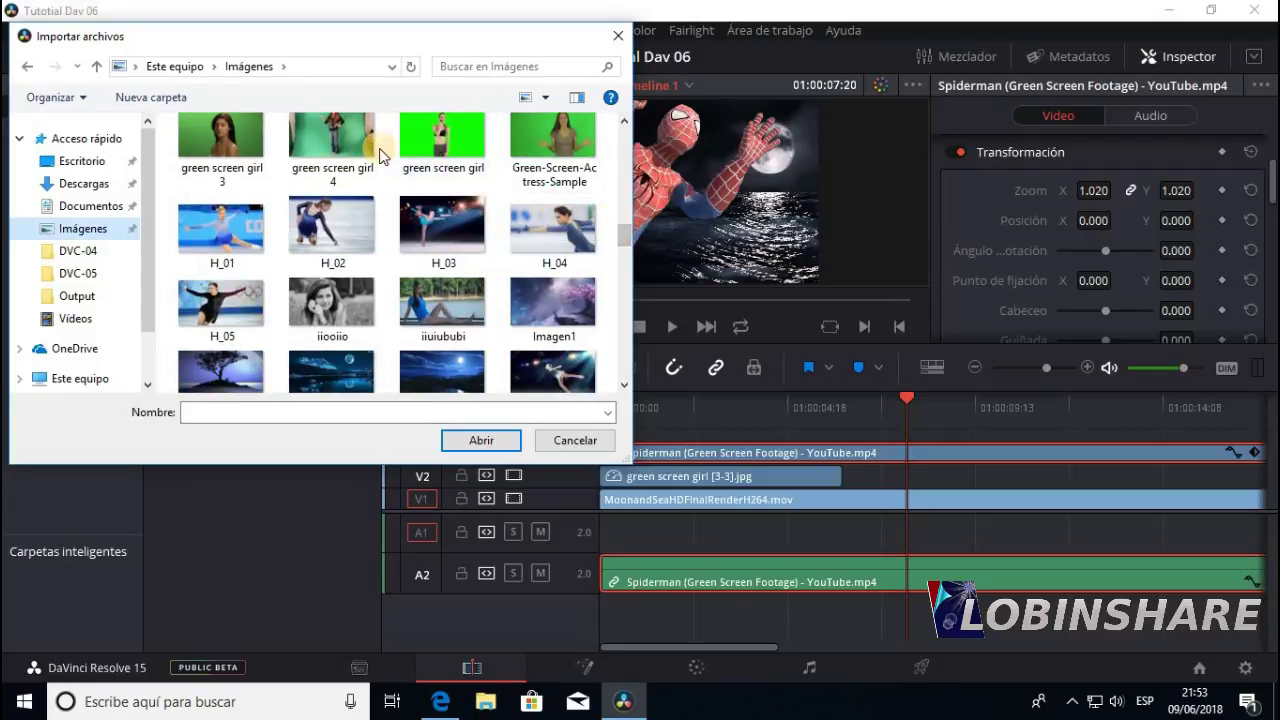
left_click(338, 145)
left_click(512, 444)
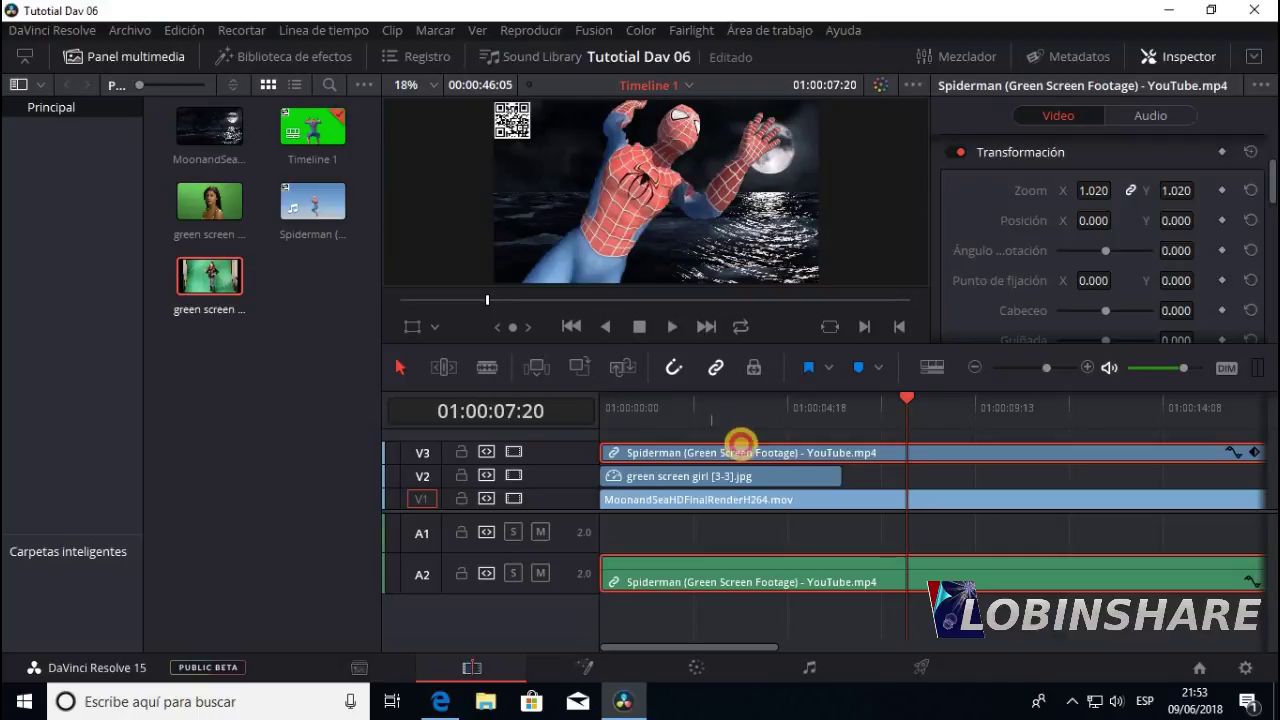
Step: Place the green screen girl [4-4] clip on a new V4 track above Spiderman
left_click(881, 449)
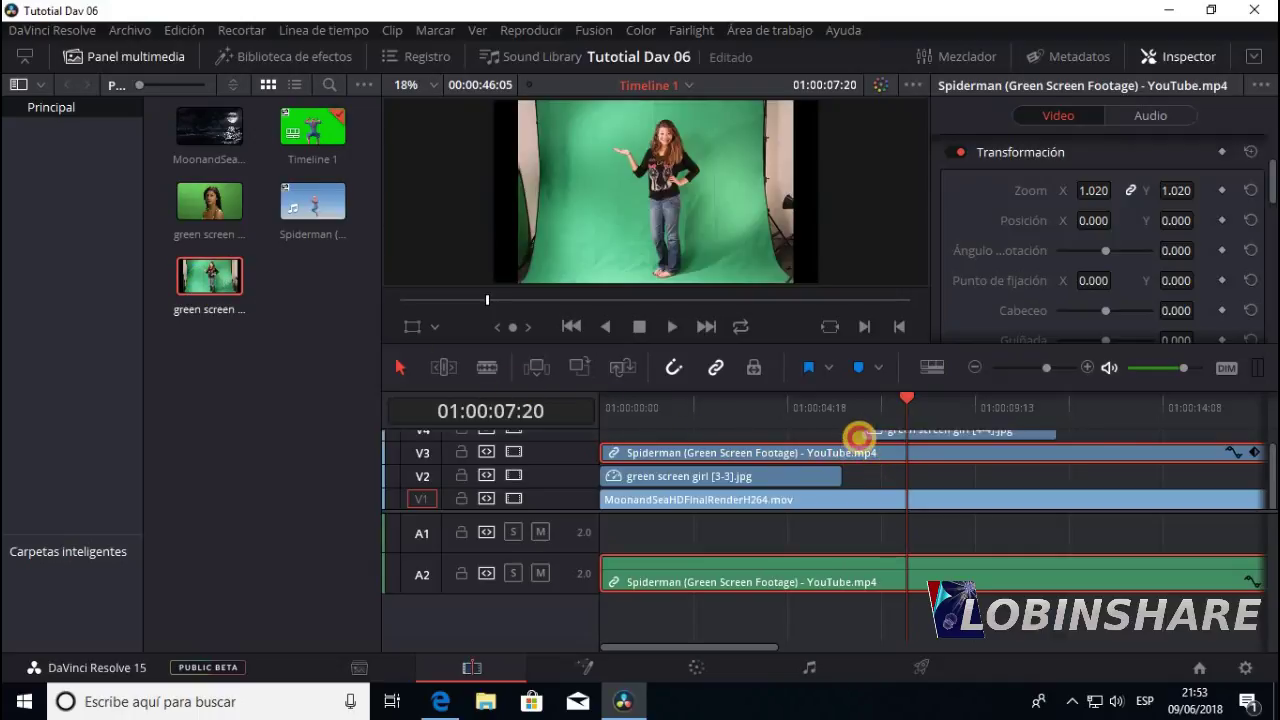
mouse_move(889, 447)
left_mouse_down()
mouse_move(855, 438)
mouse_move(868, 438)
left_mouse_up()
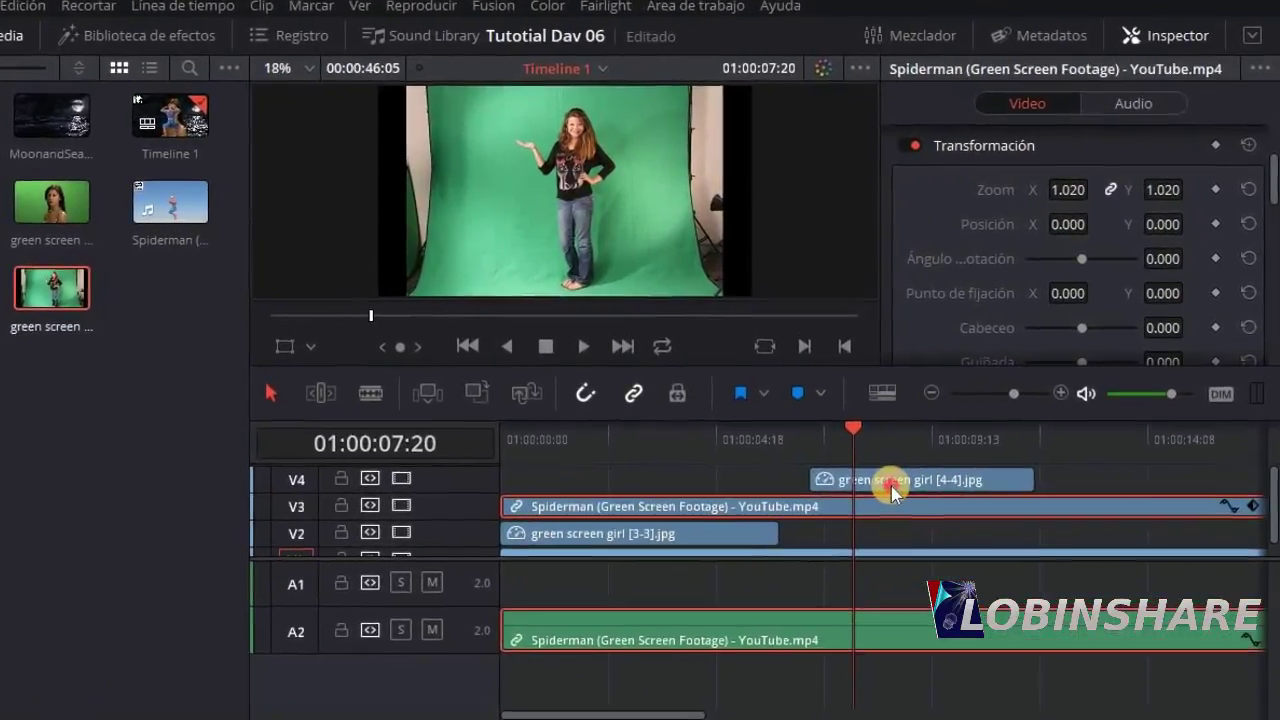
left_click(934, 440)
Step: Compare the girl's zoom with Spiderman's, set it back to 1.000, and go to Color
left_click_drag(1046, 141, 1003, 141)
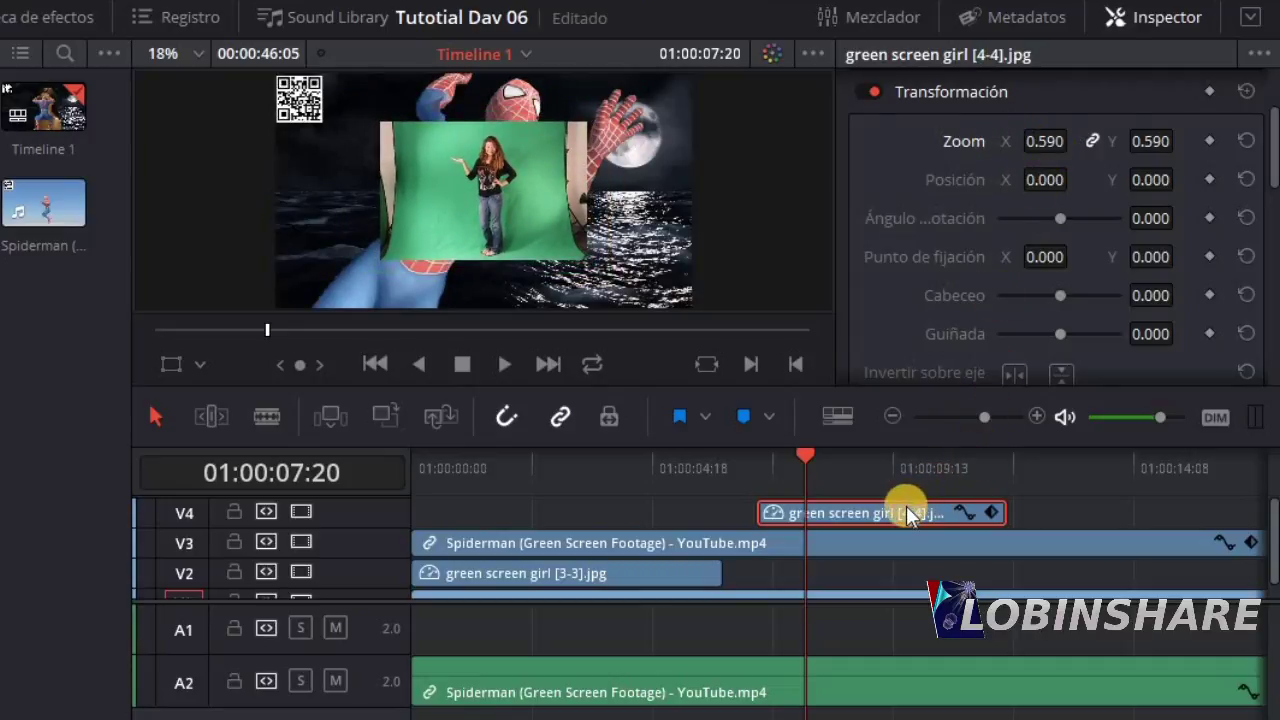
left_click(903, 542)
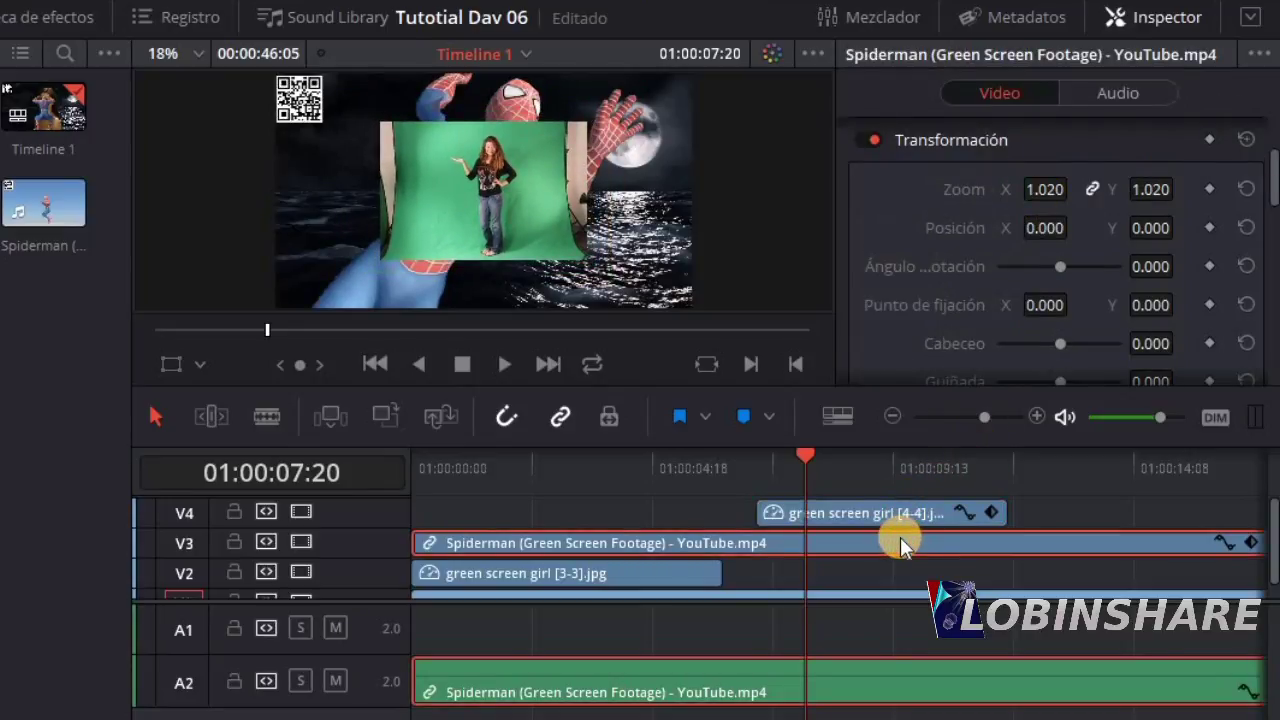
left_click(901, 516)
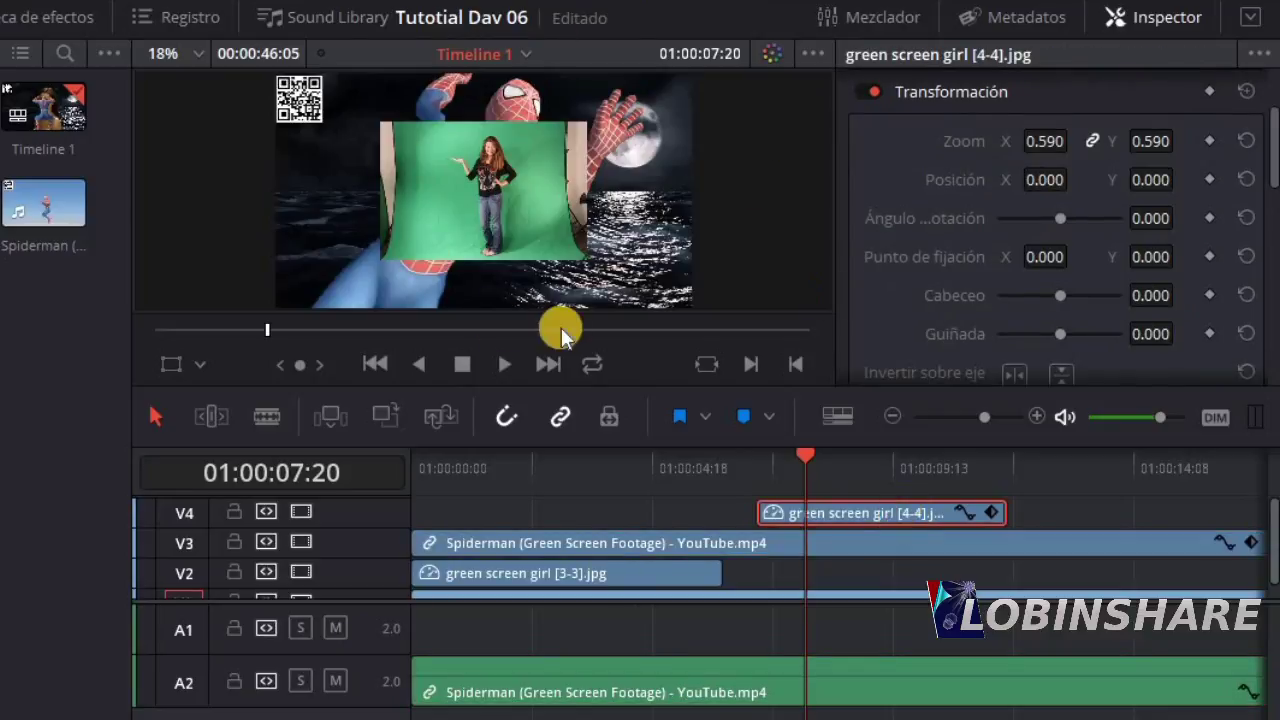
left_click(1046, 141)
type("1")
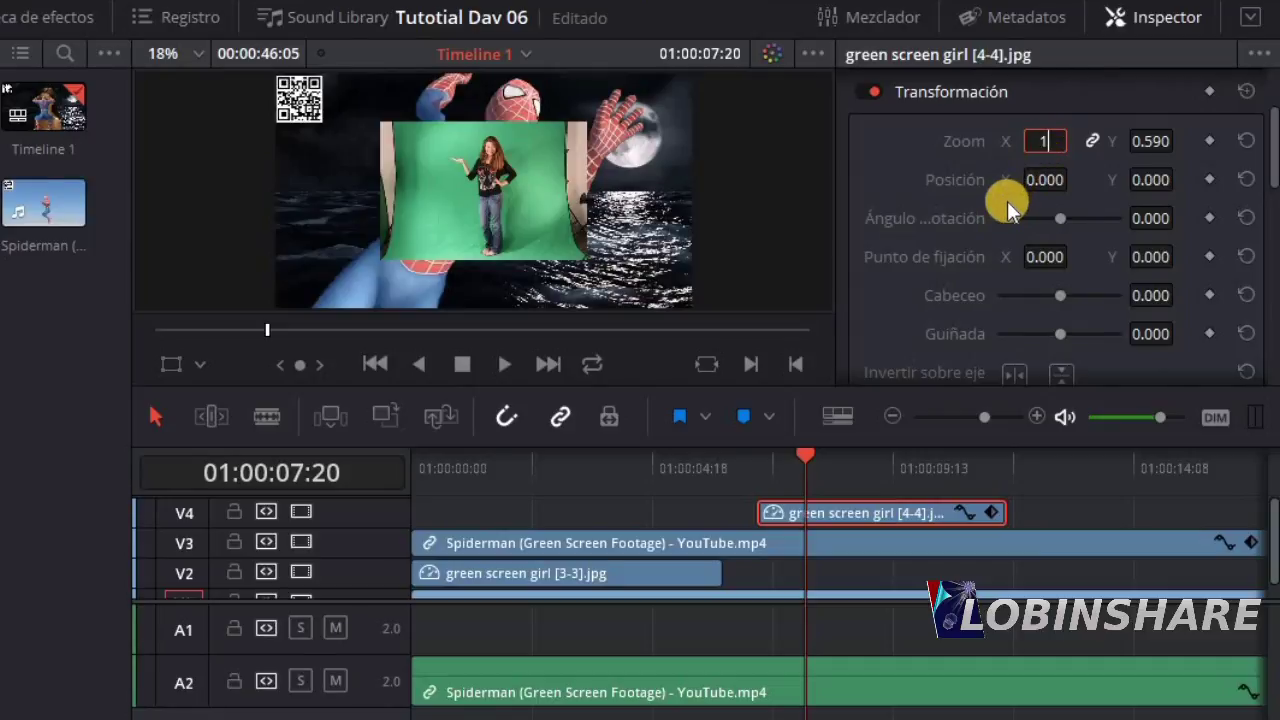
key("Return")
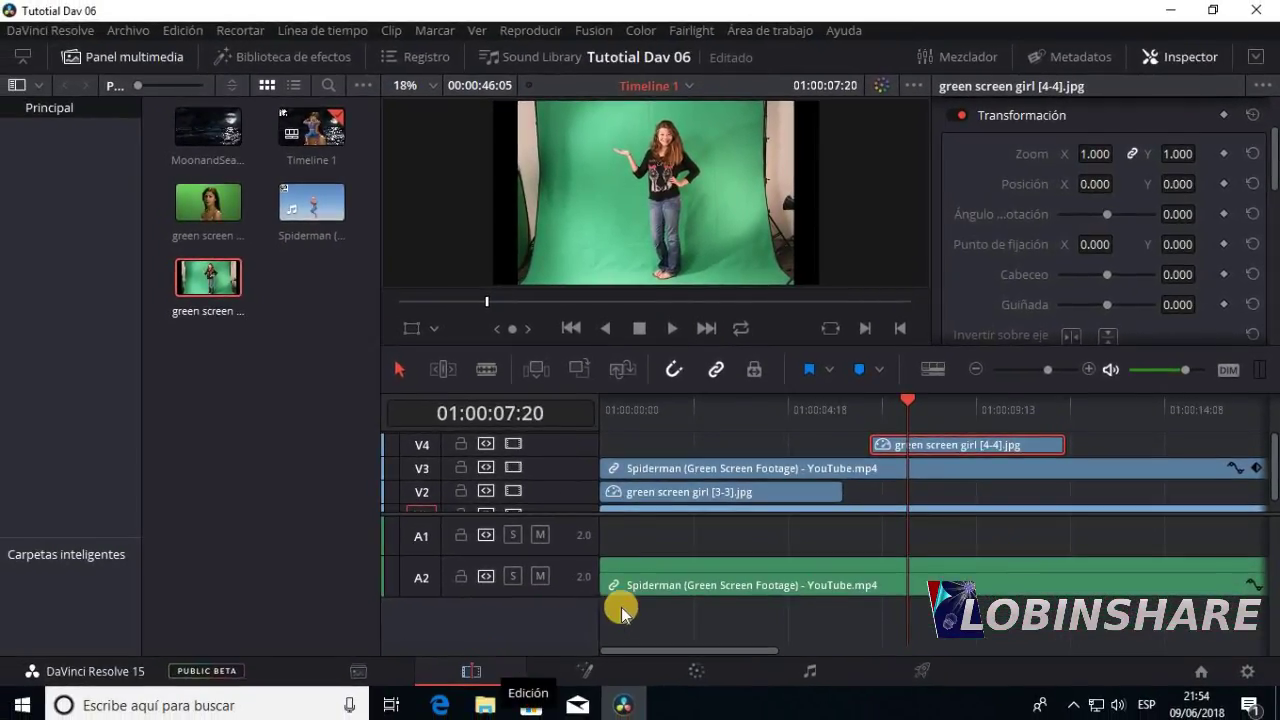
left_click(718, 666)
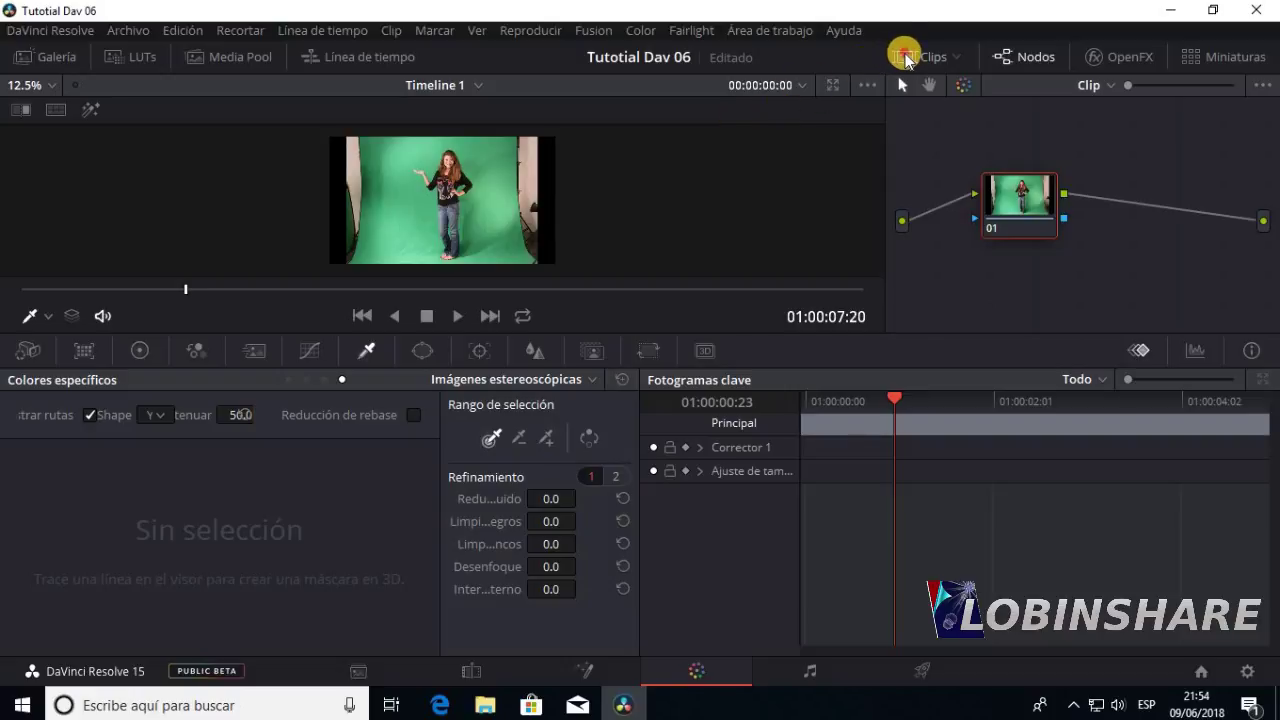
left_click(905, 58)
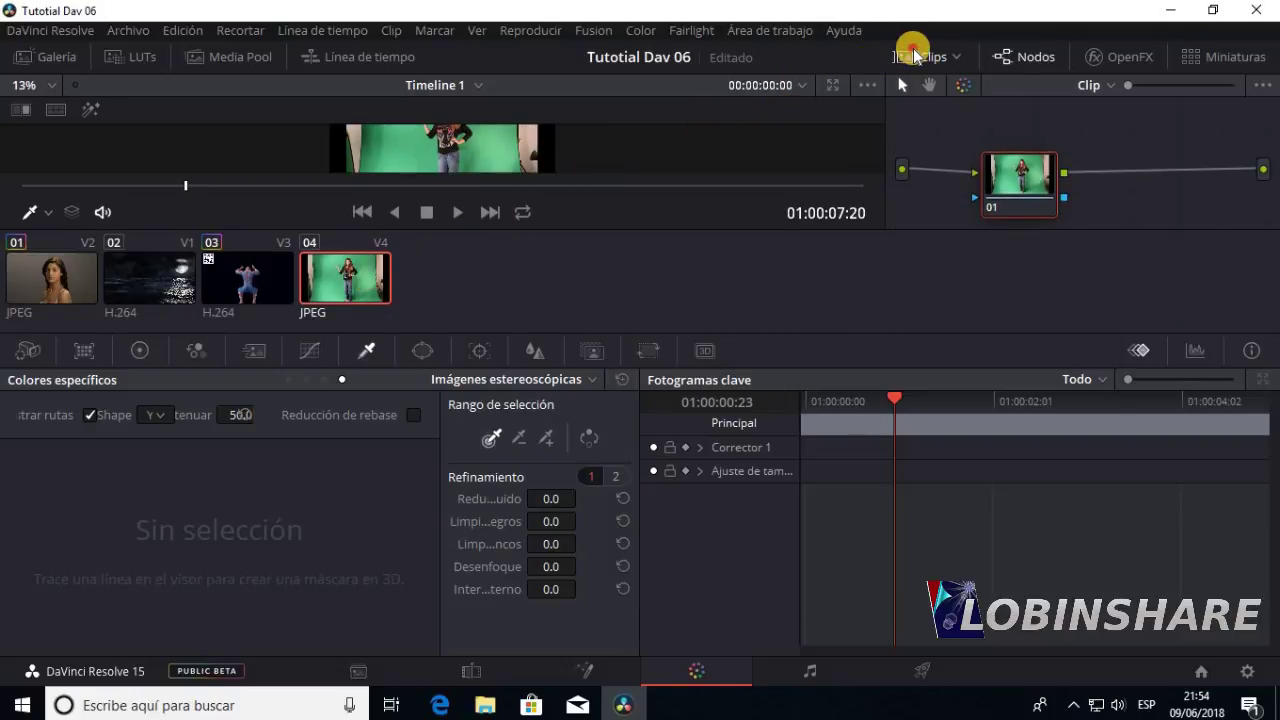
left_click(916, 56)
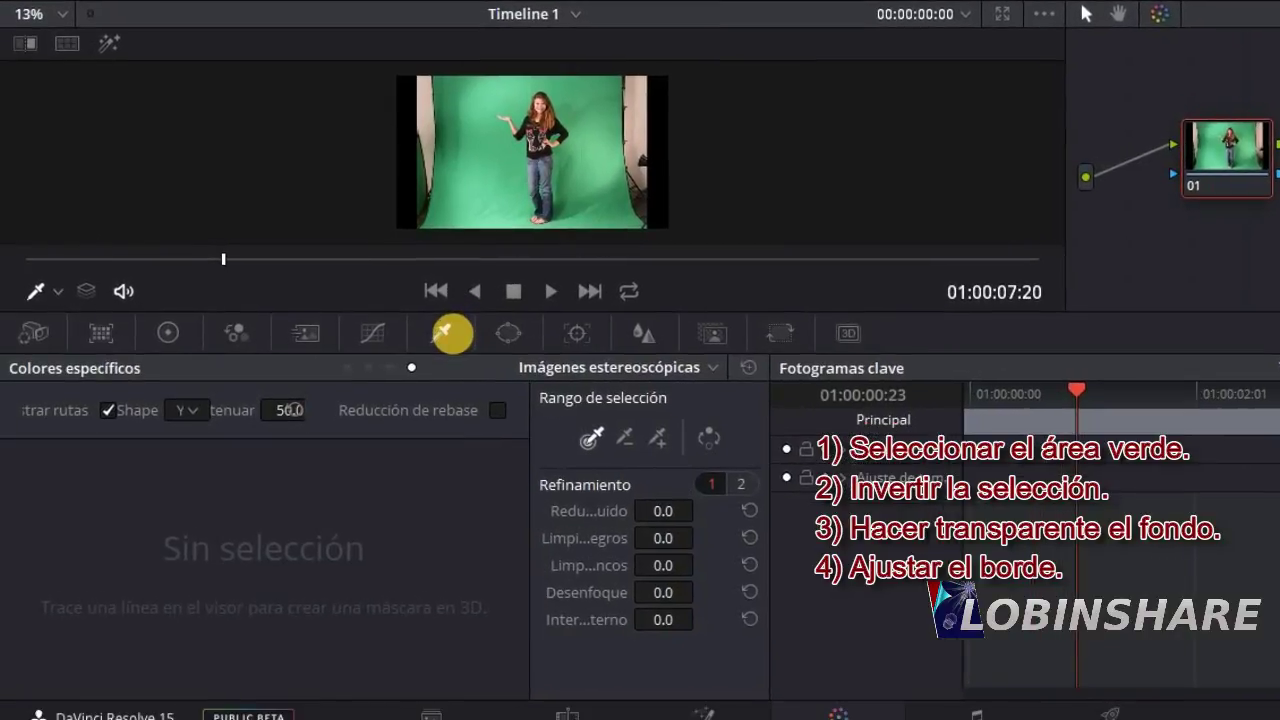
left_click(452, 333)
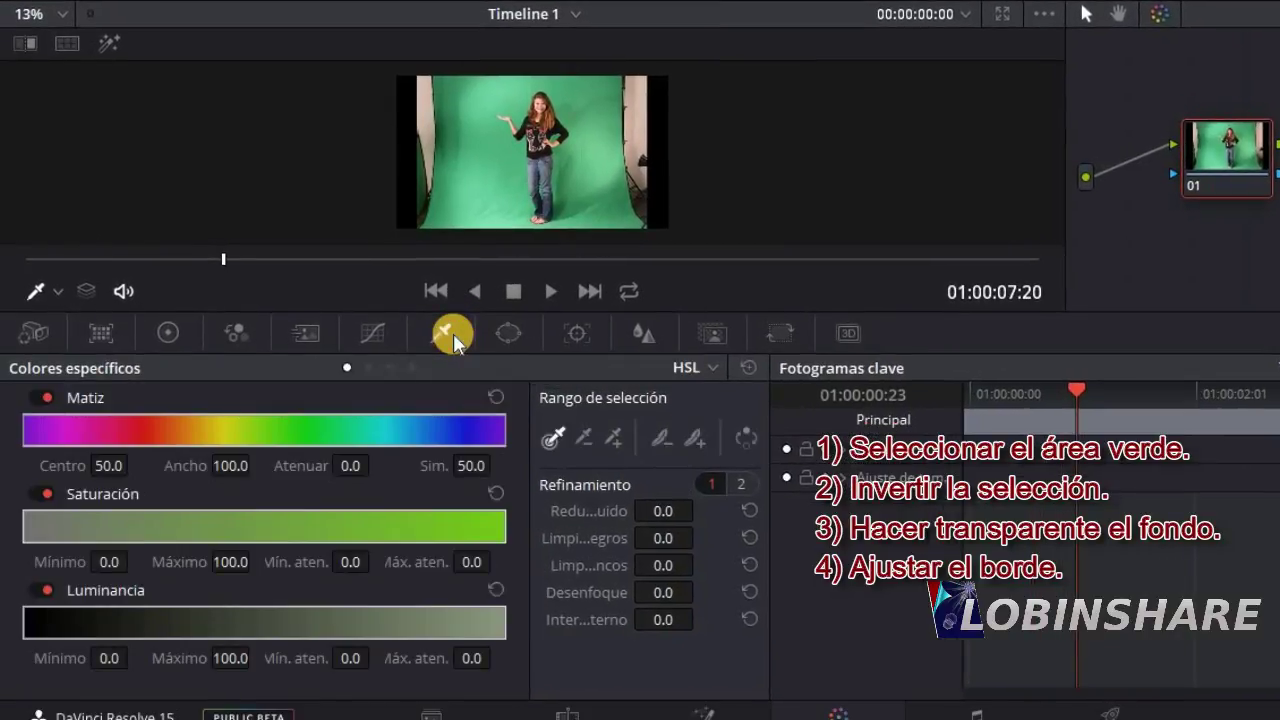
left_click(711, 368)
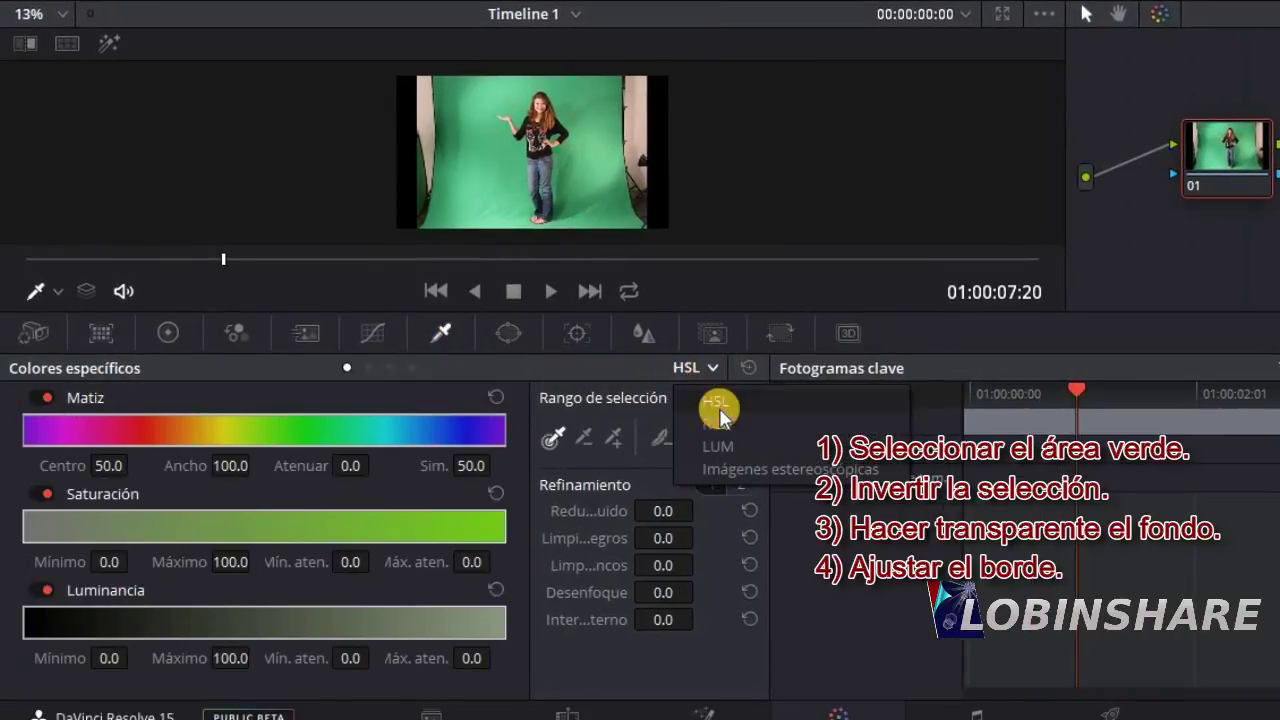
left_click(727, 471)
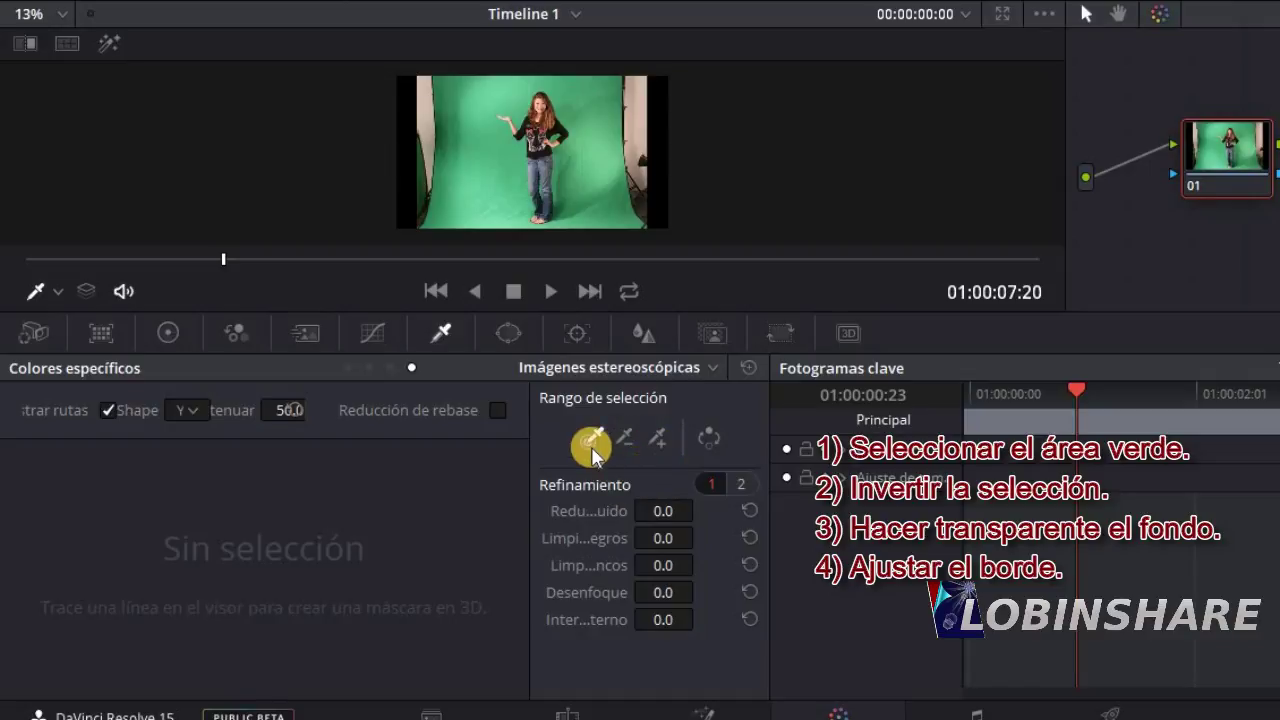
Step: Sample the green backdrop with three freehand 3D qualifier selector strokes (R77 G170 B118)
left_click(590, 443)
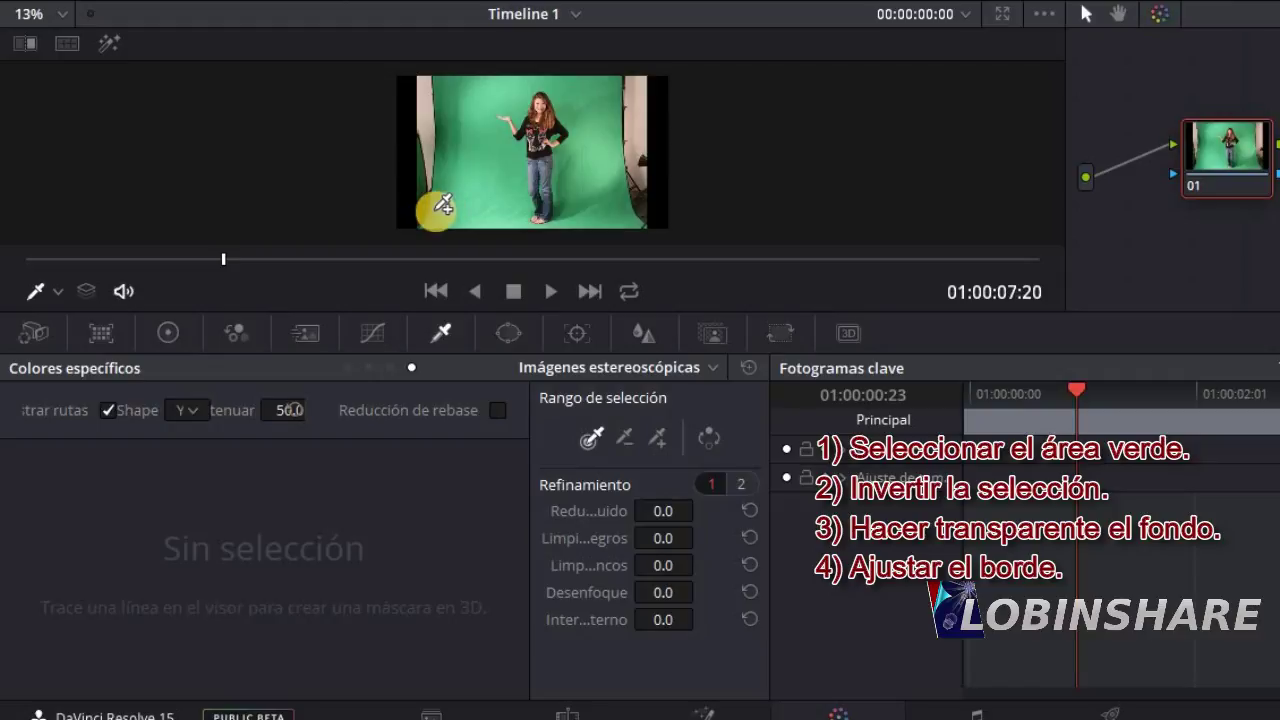
left_click_drag(437, 215, 458, 90)
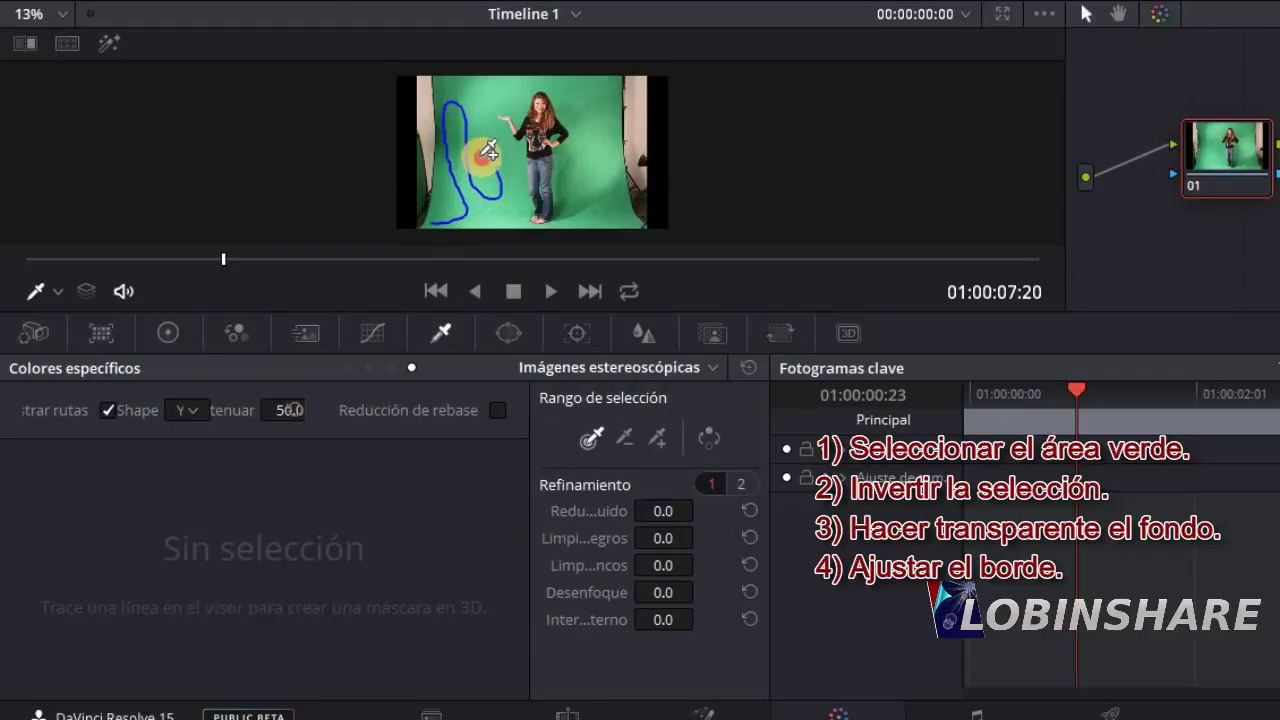
mouse_move(458, 90)
left_mouse_down()
mouse_move(608, 120)
mouse_move(630, 233)
mouse_move(462, 213)
left_mouse_up()
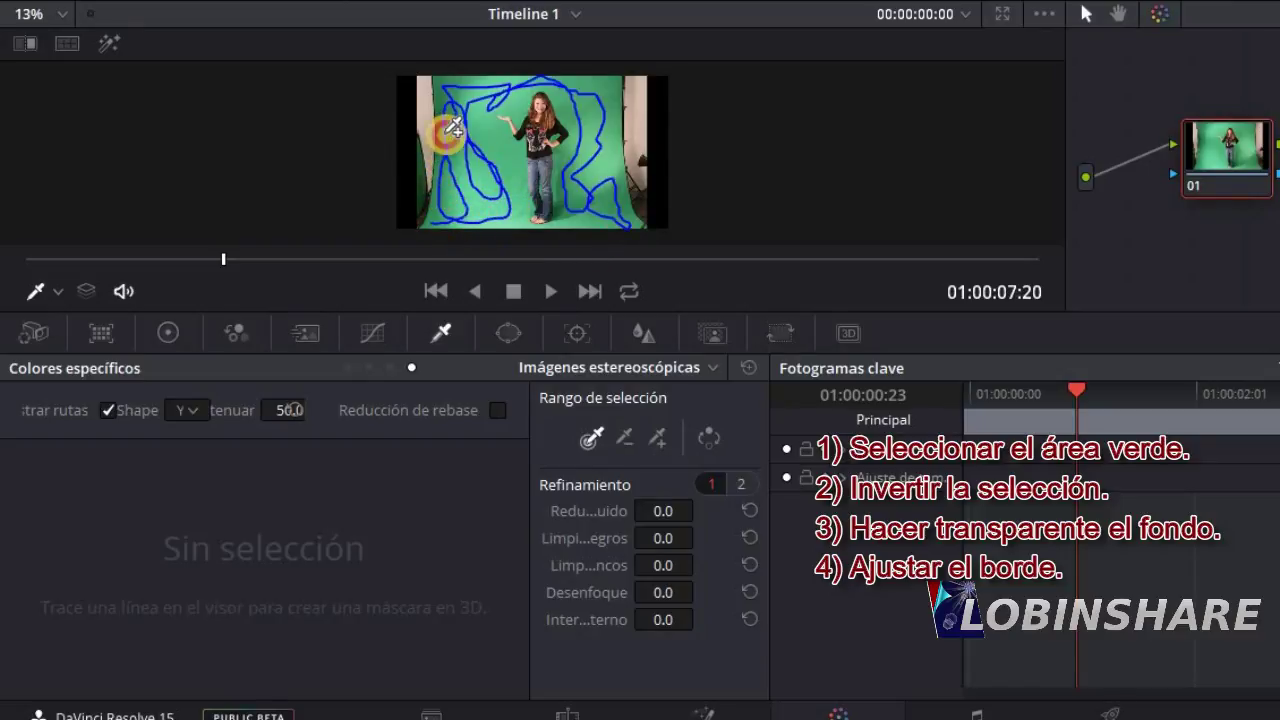
left_click_drag(462, 213, 443, 96)
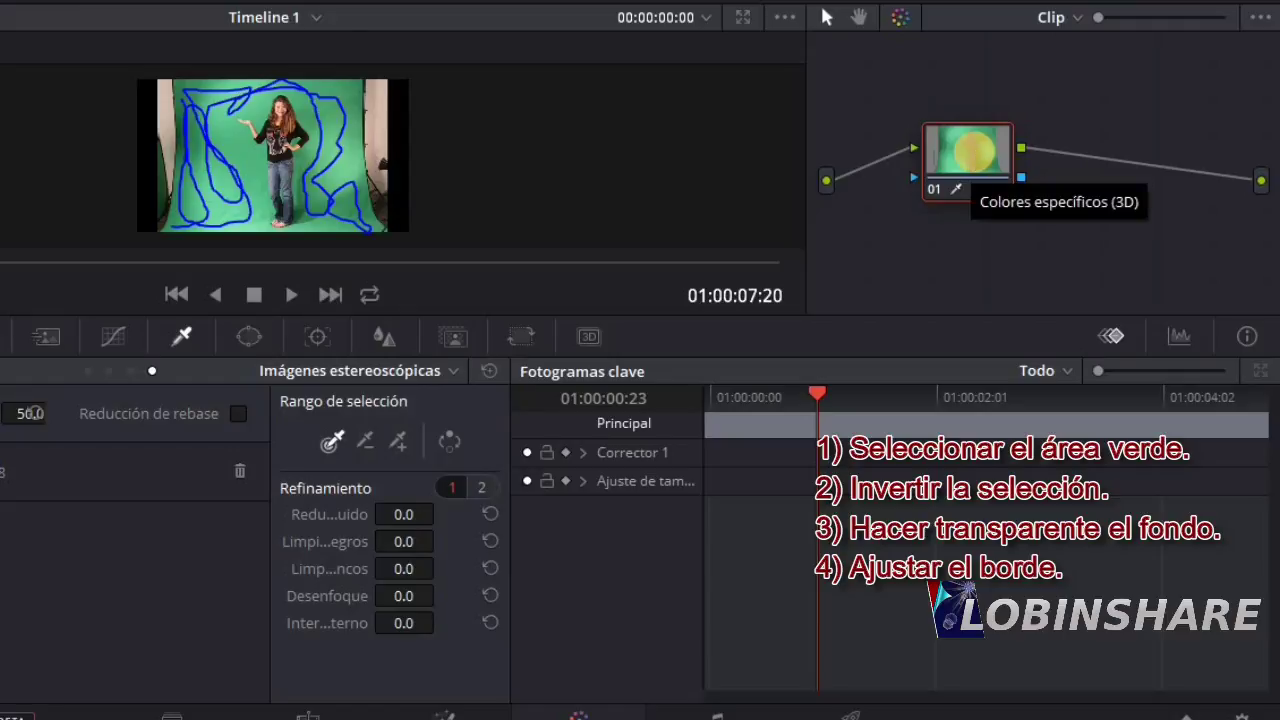
Step: Invert the qualifier, wire node 01's key to an alpha output, and hide the paths overlay
left_click(449, 442)
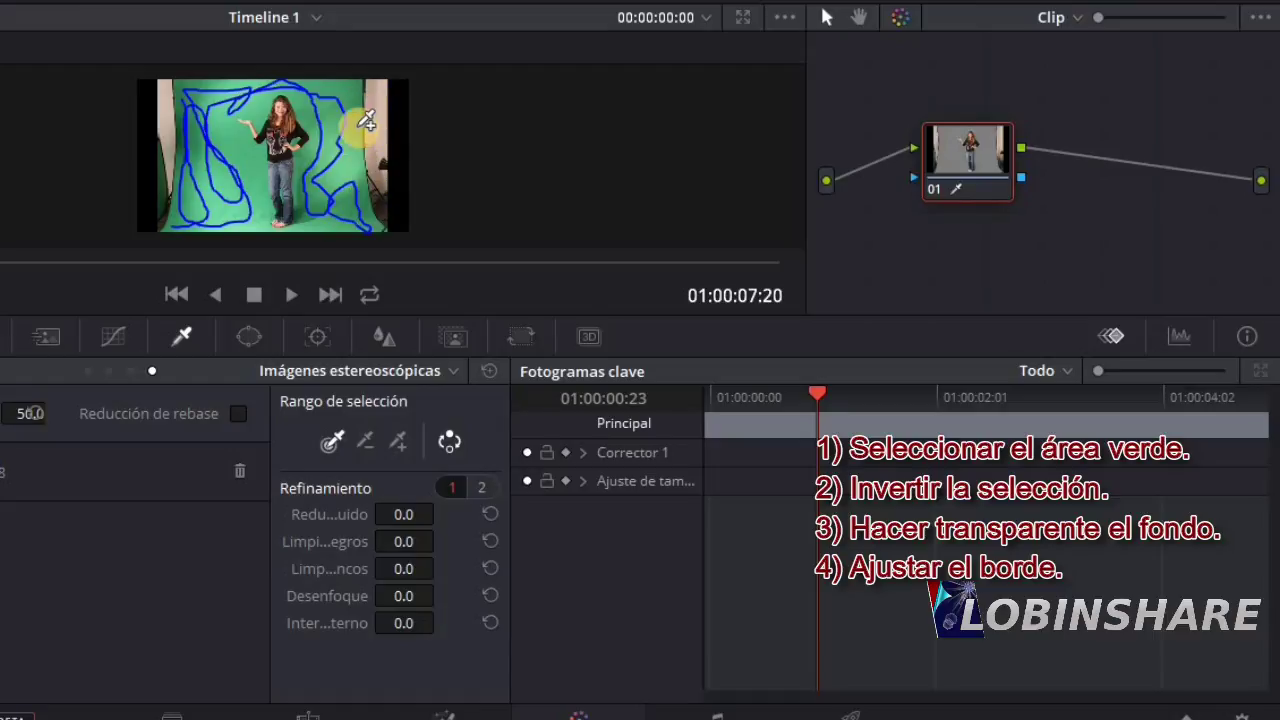
left_click(1028, 259)
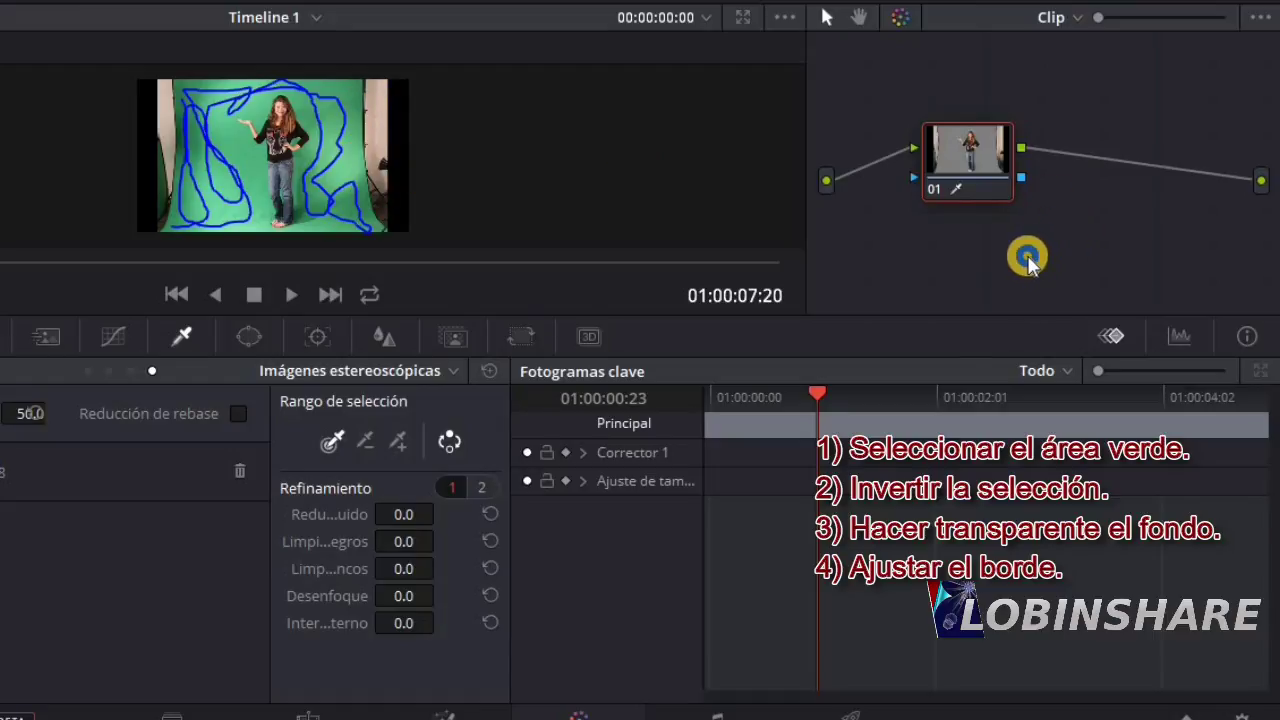
left_click(1032, 345)
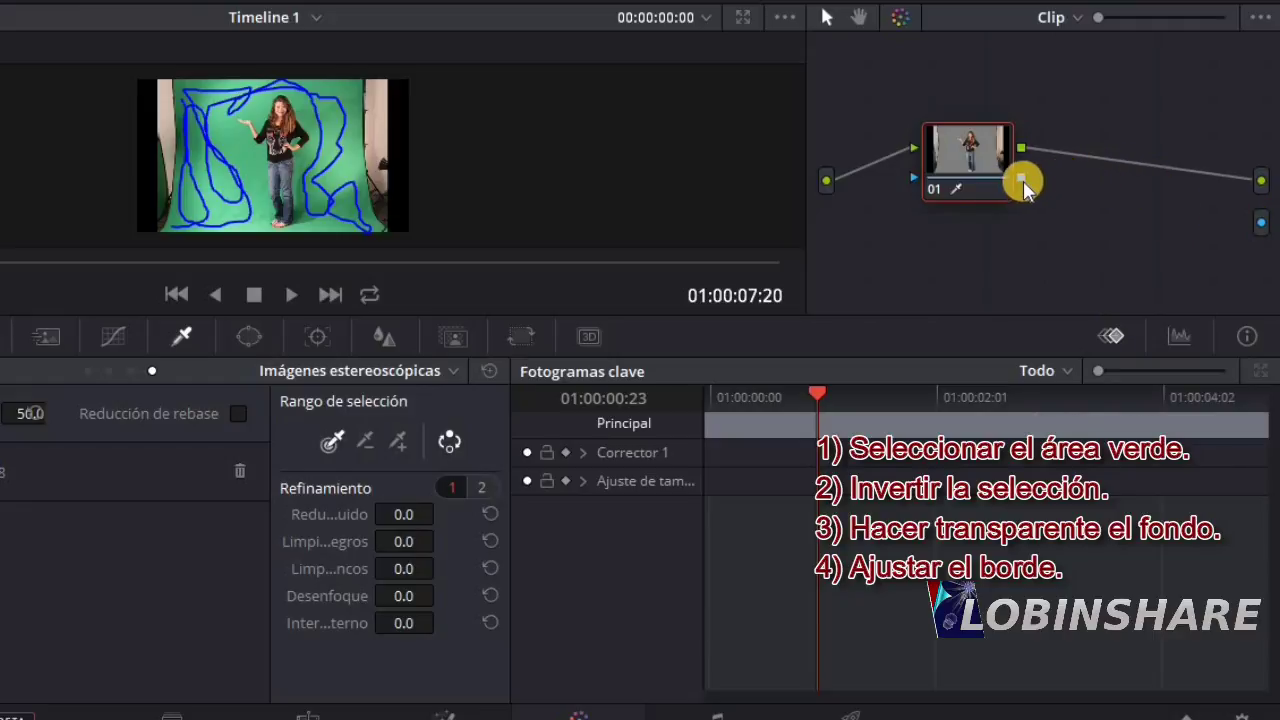
left_click_drag(1022, 180, 1261, 221)
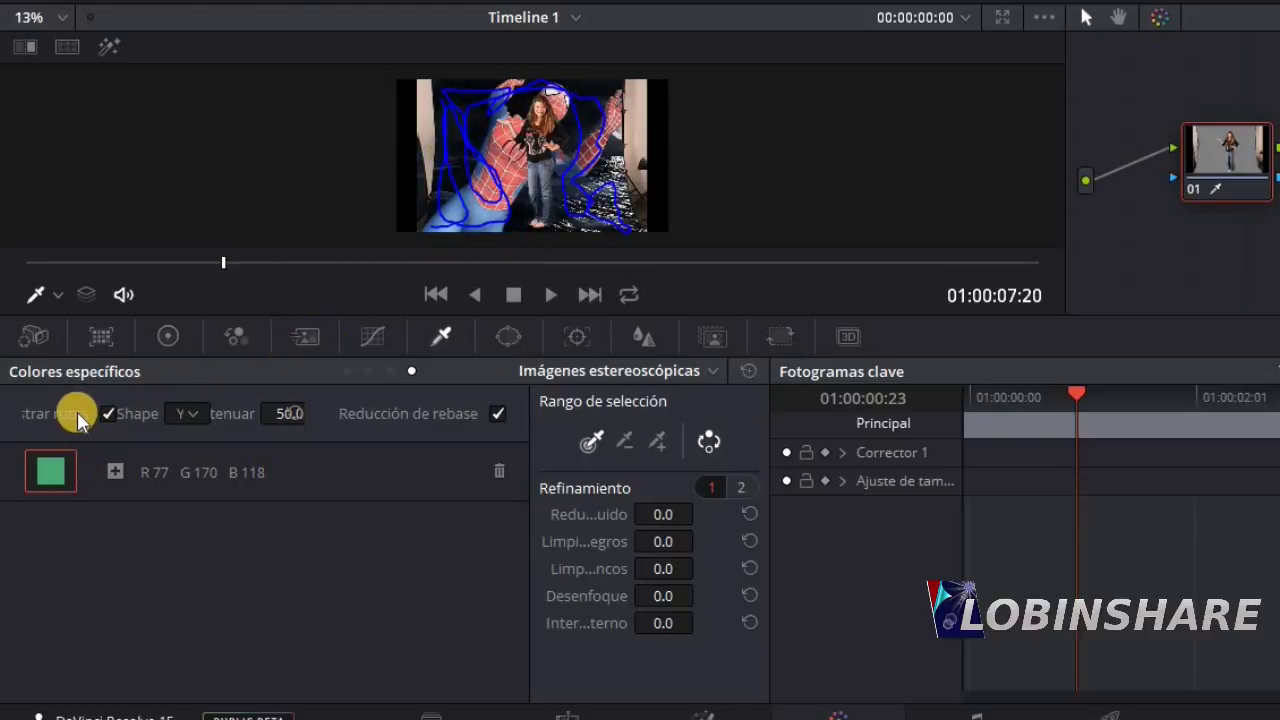
left_click(104, 414)
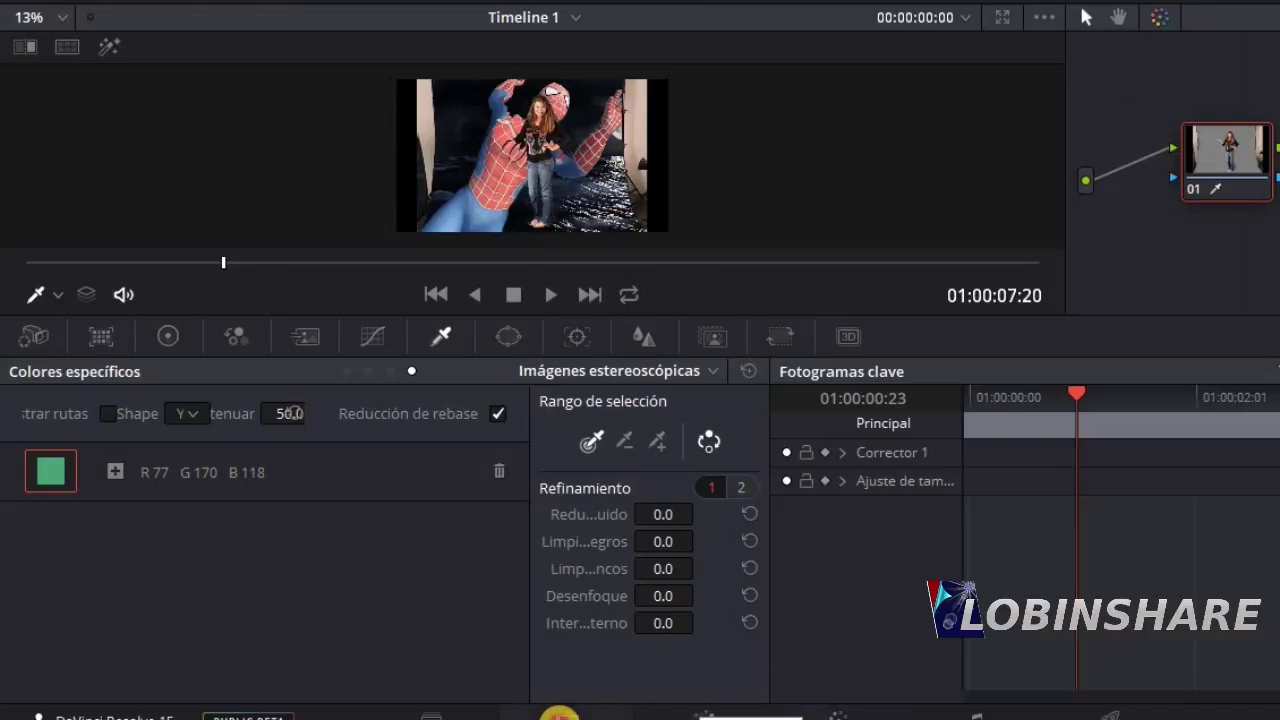
left_click(559, 714)
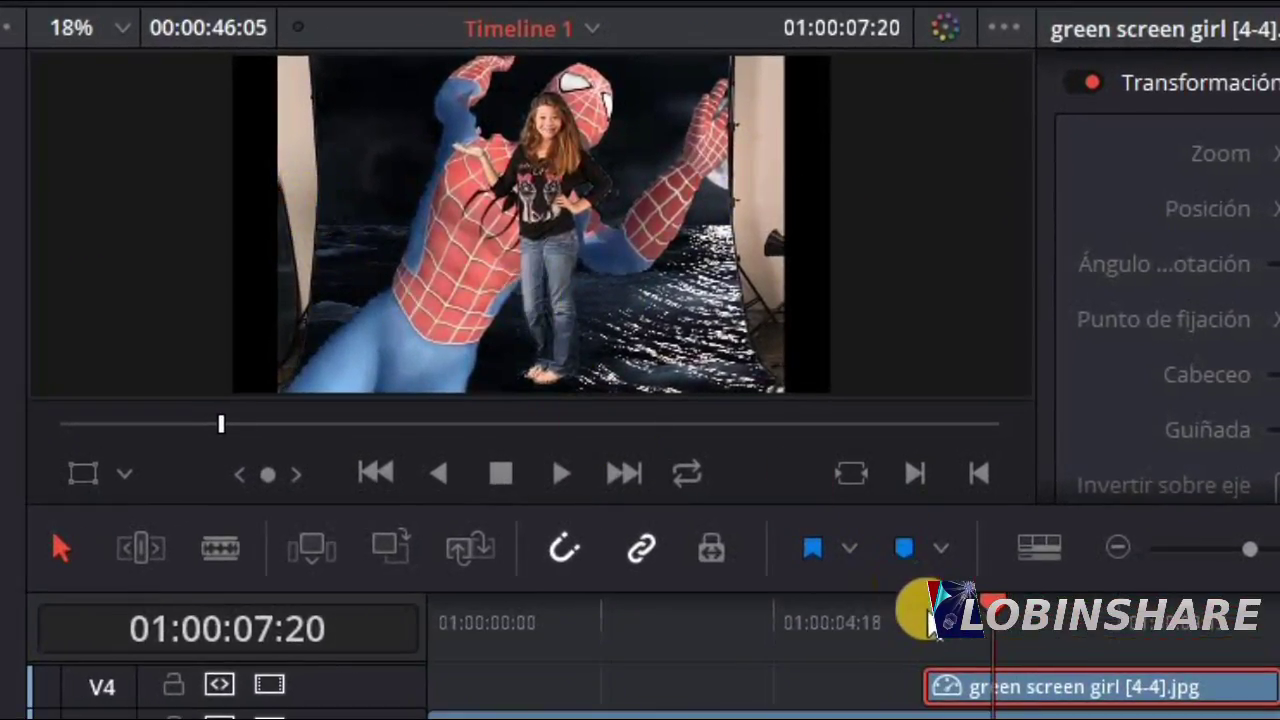
Step: Play the composite from 01:00:06:21 to review the key, then return to Color
left_click(921, 610)
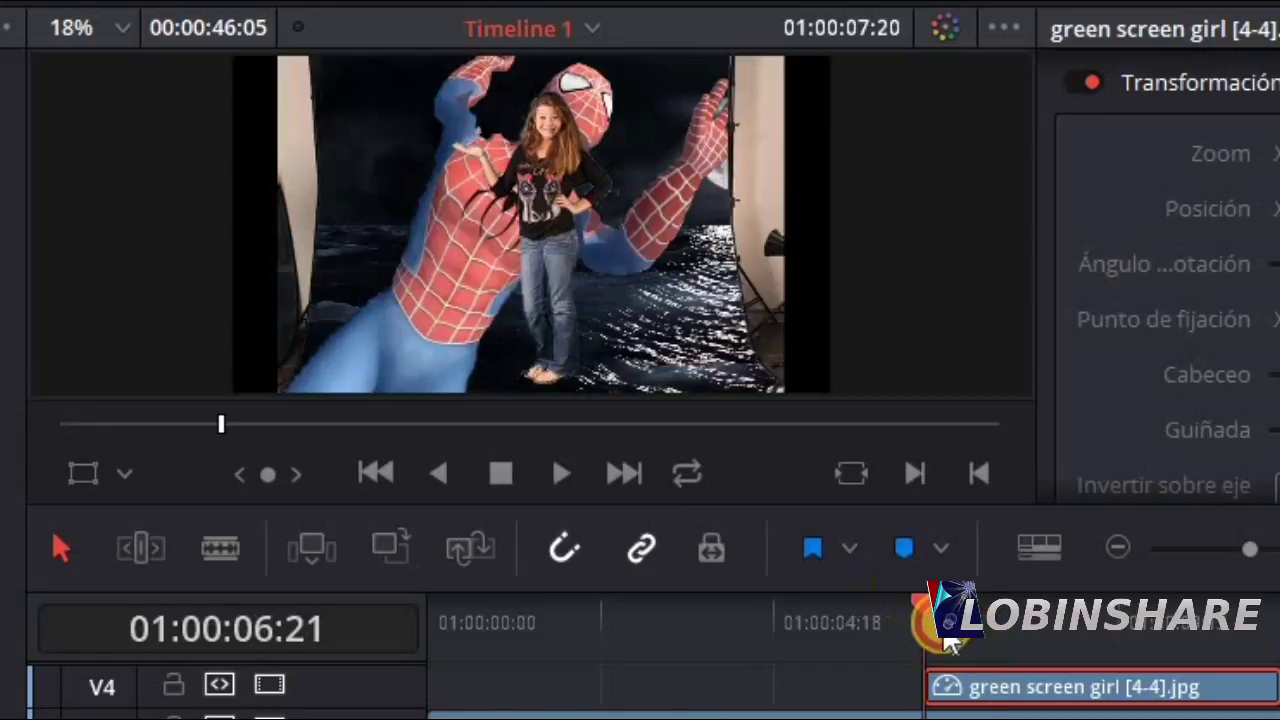
left_click(563, 473)
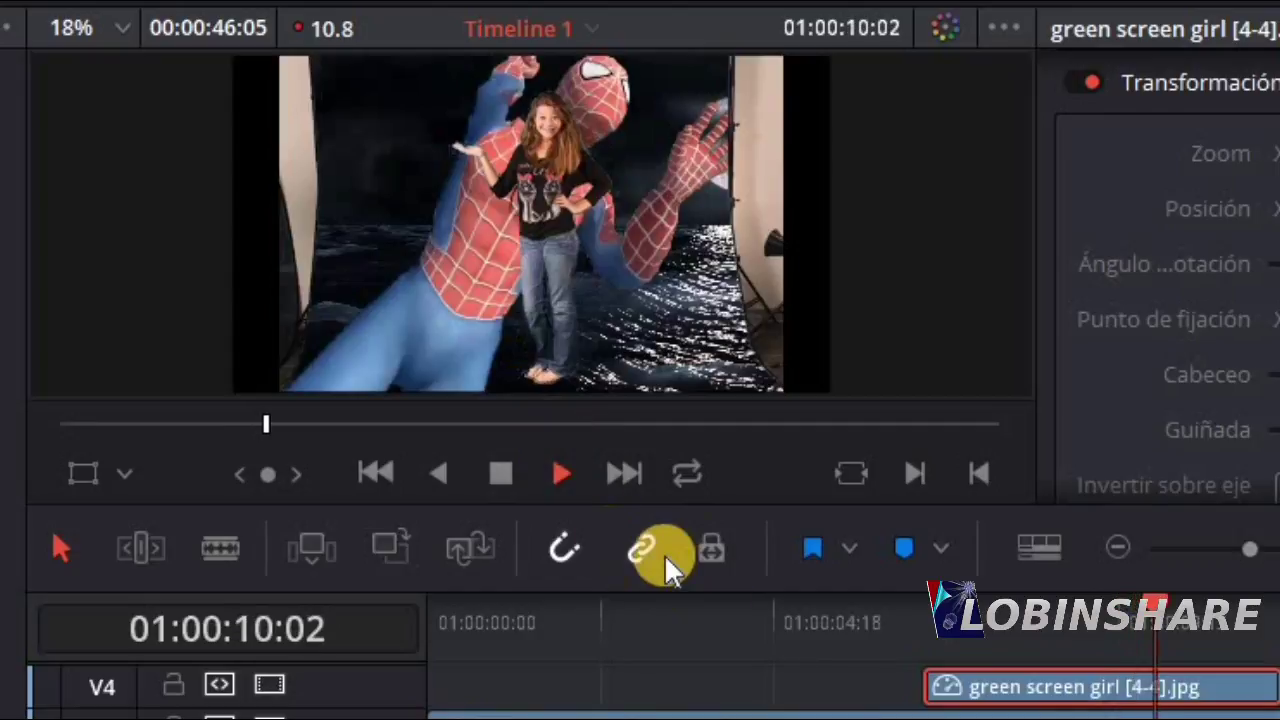
left_click(495, 465)
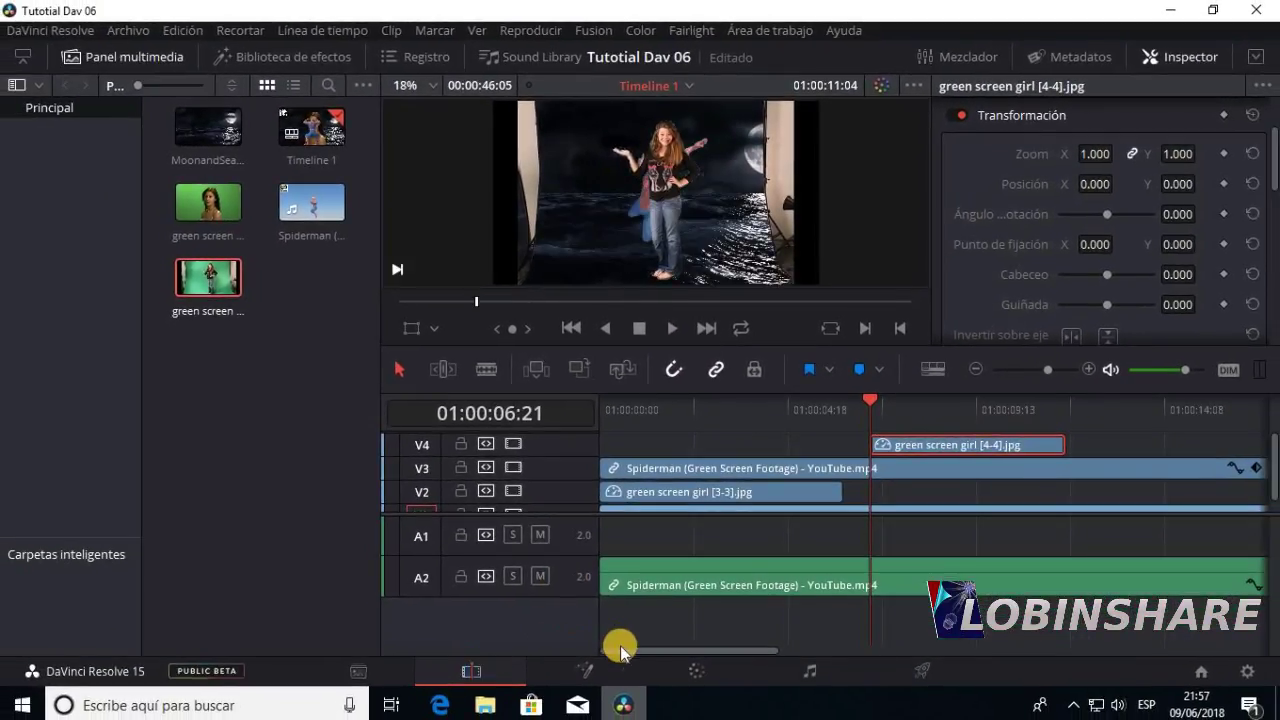
left_click(680, 670)
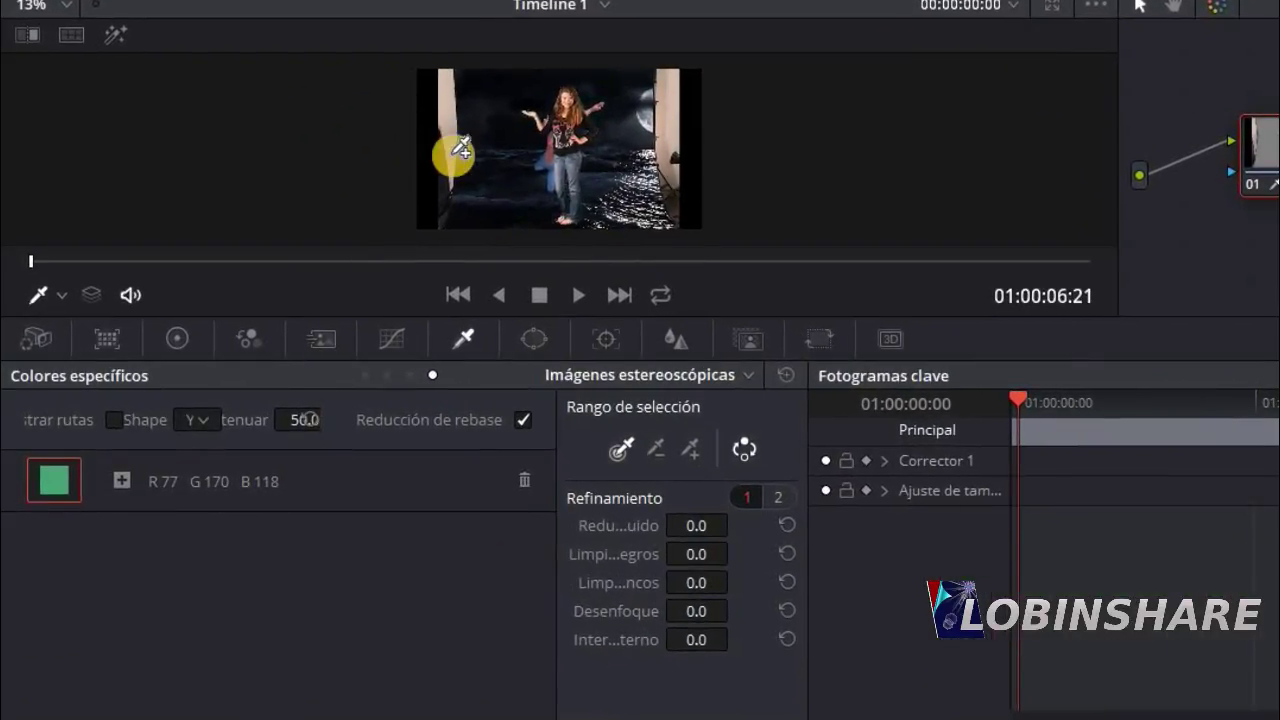
Step: Add a Linear rectangular power window to the second girl clip
left_click(527, 340)
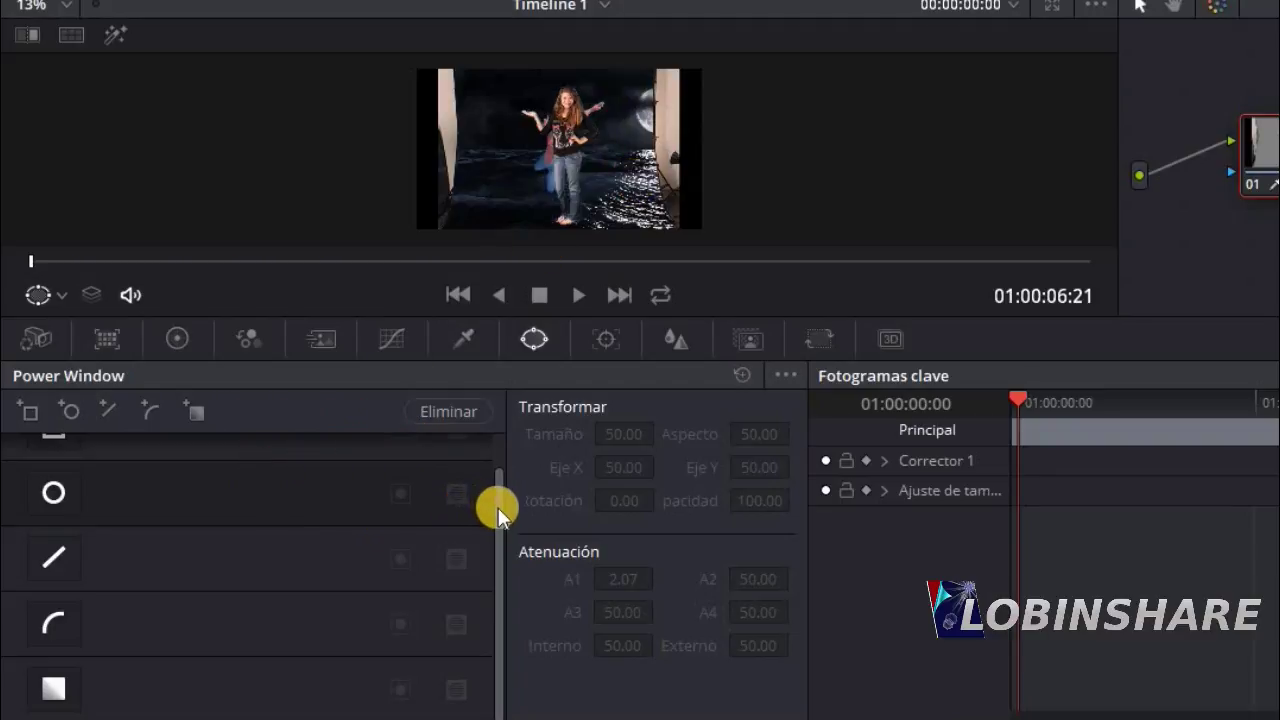
left_click_drag(498, 507, 498, 461)
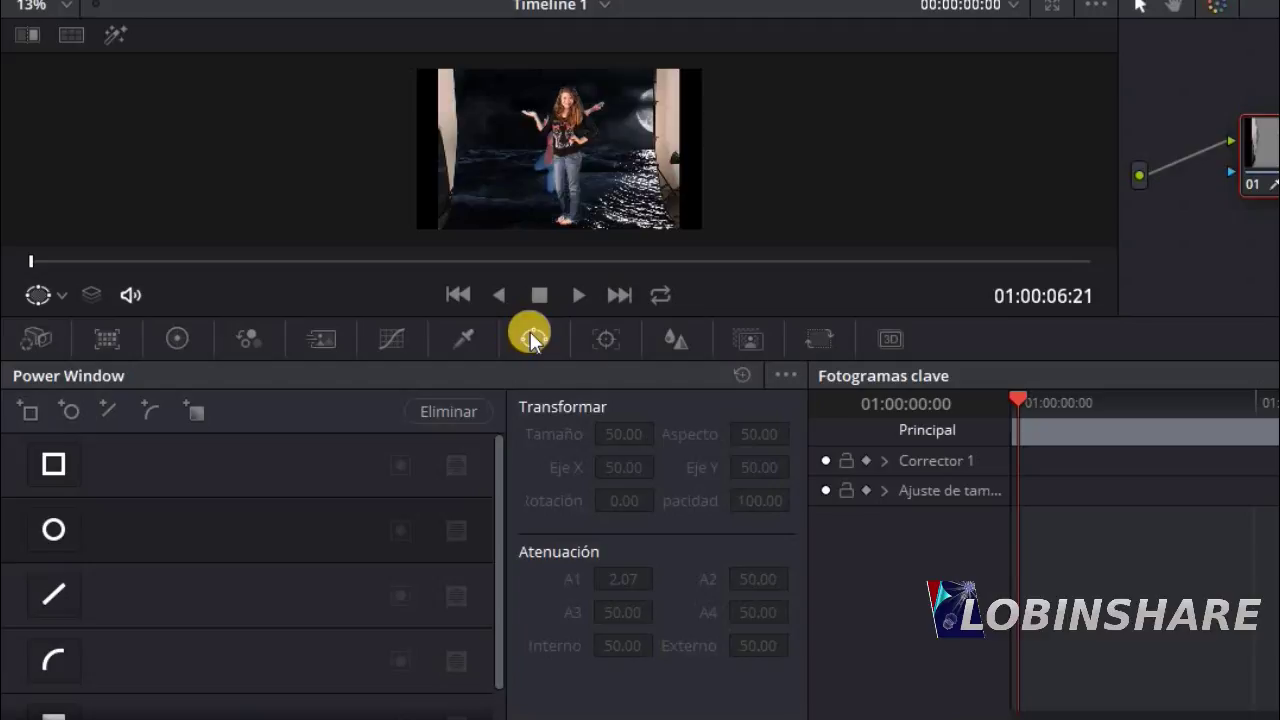
left_click(57, 462)
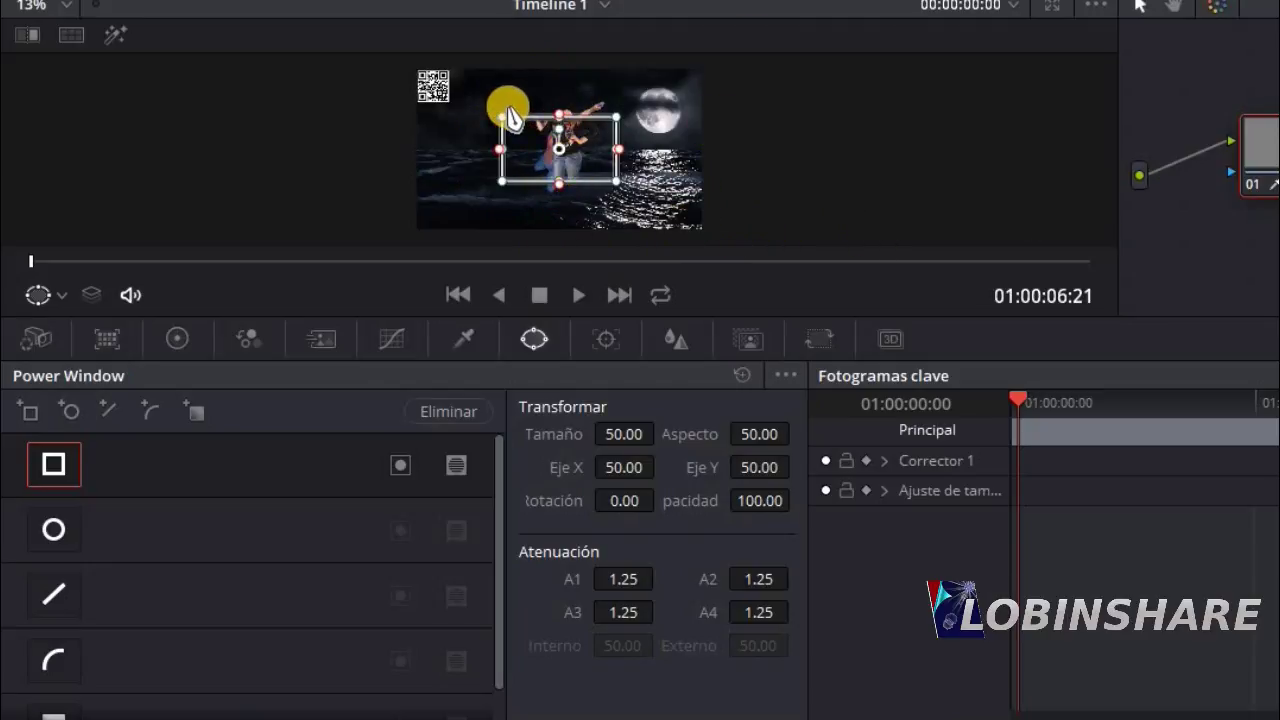
Step: Reshape the window's four corners to frame the girl and crop the studio edges
left_click_drag(499, 117, 506, 86)
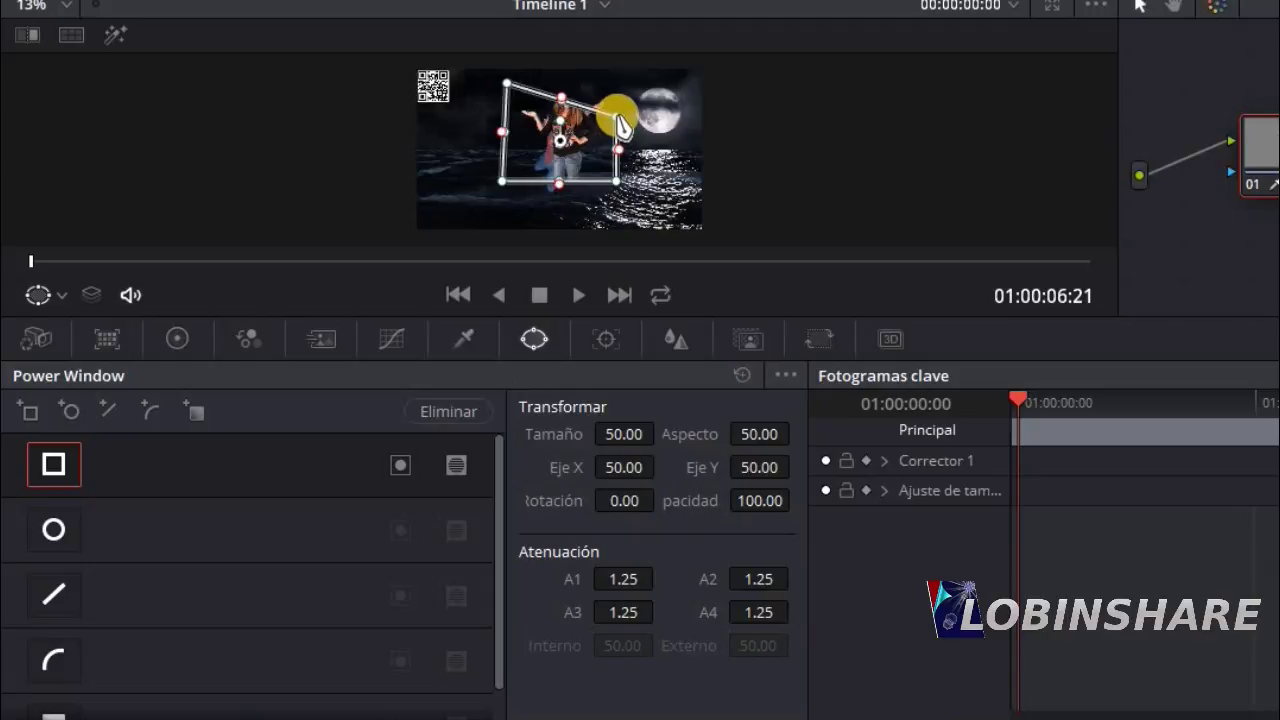
left_click_drag(621, 122, 621, 76)
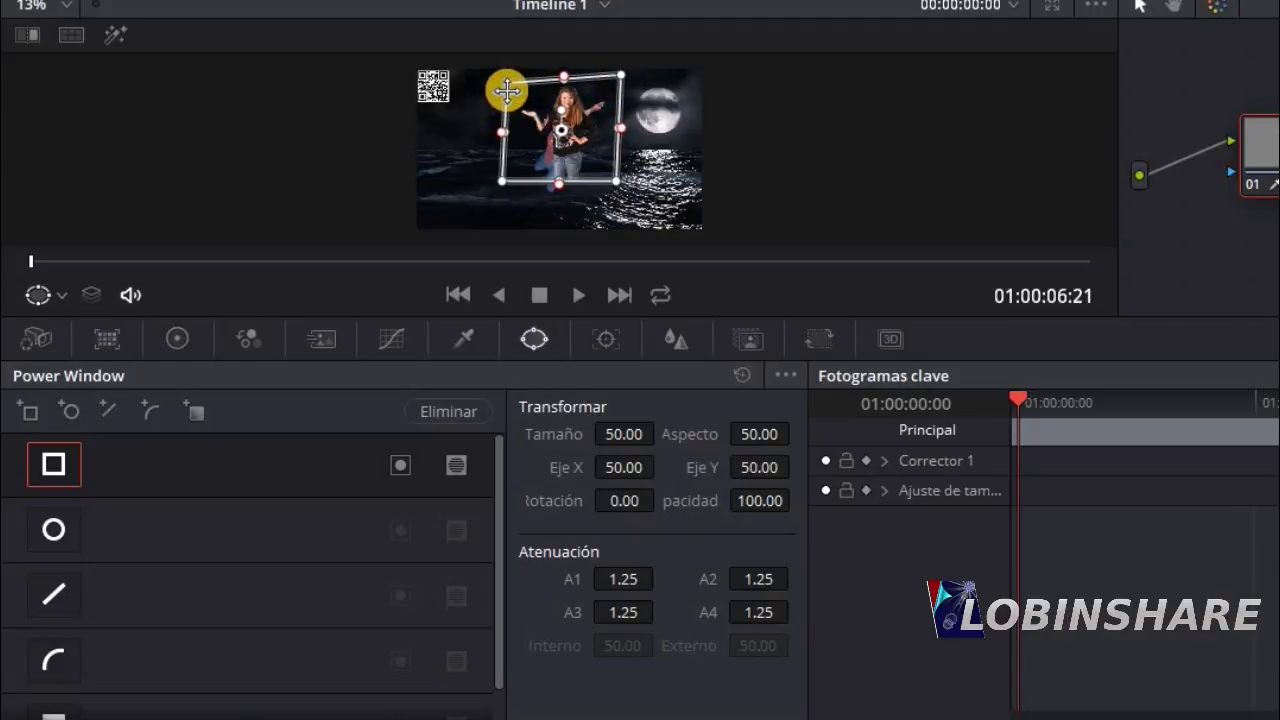
left_click_drag(502, 85, 498, 81)
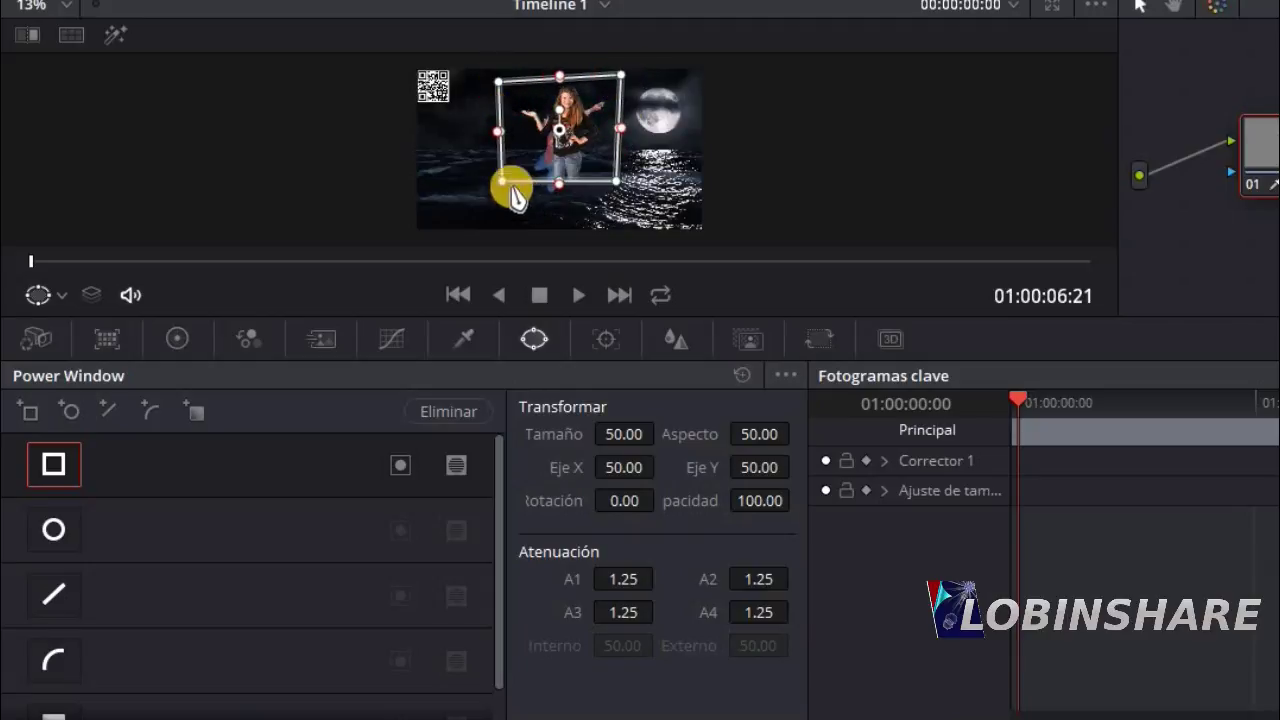
left_click_drag(501, 182, 494, 229)
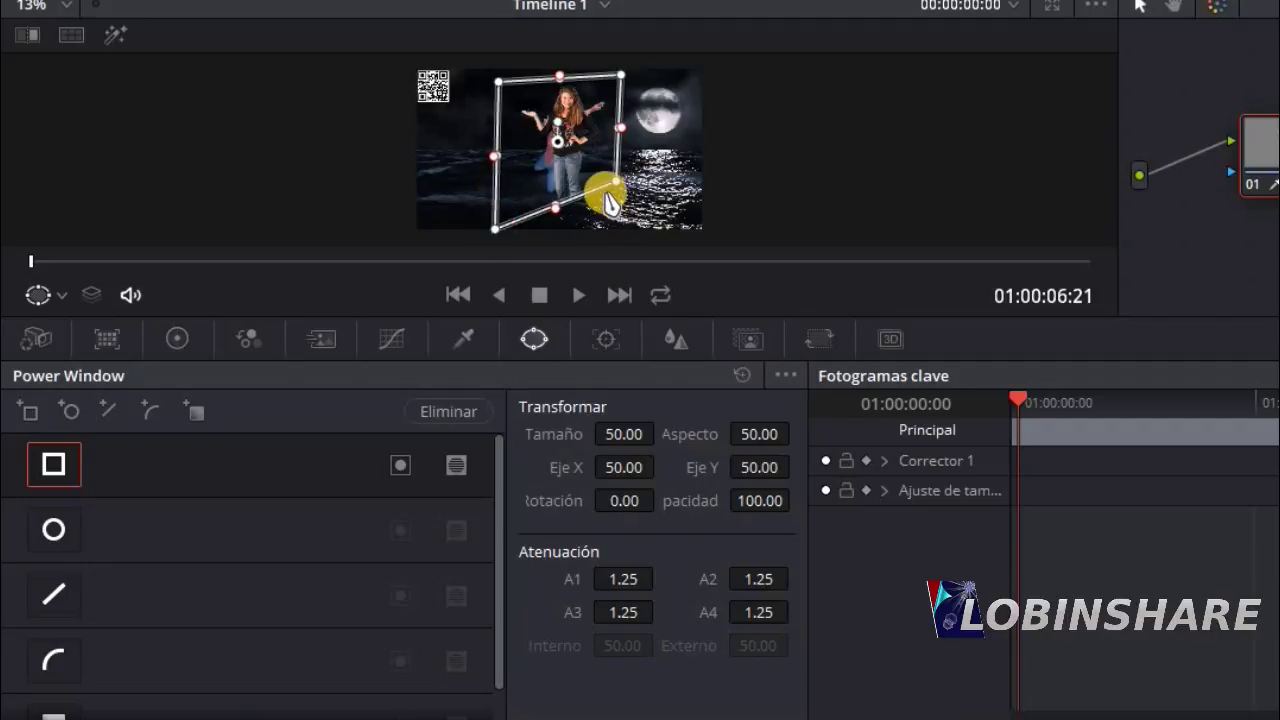
left_click_drag(617, 186, 648, 236)
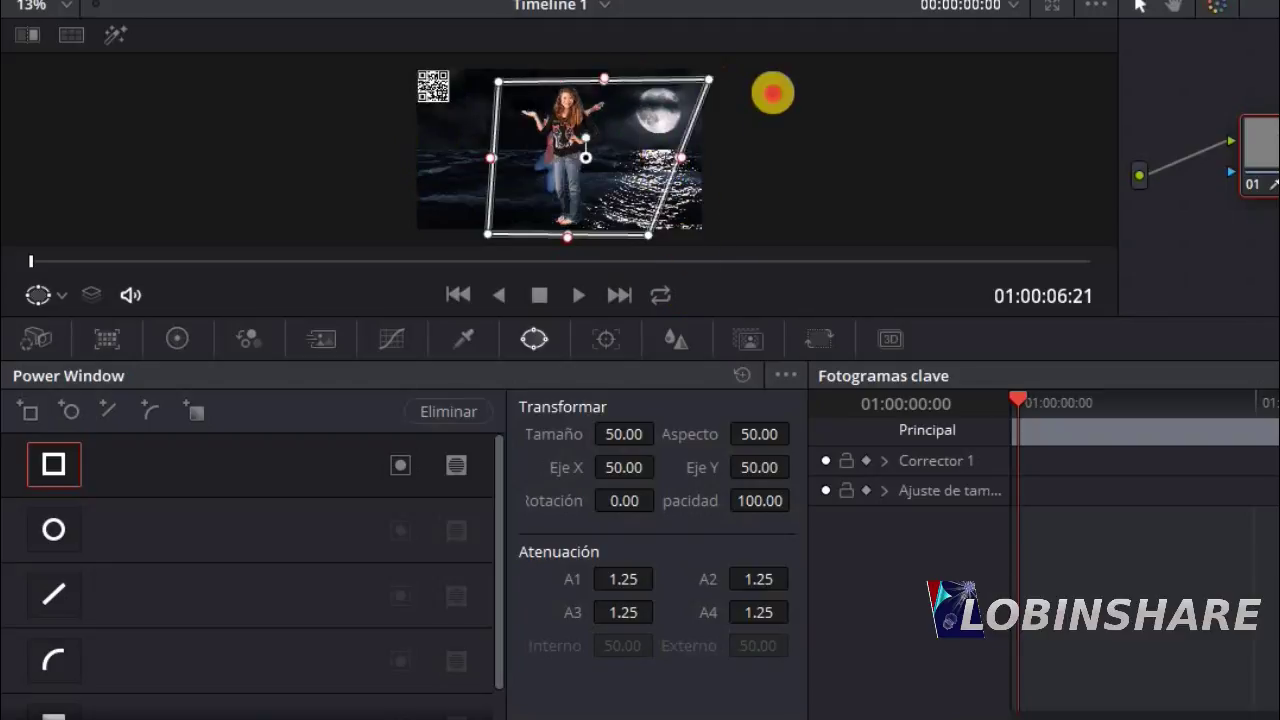
left_click_drag(620, 77, 800, 99)
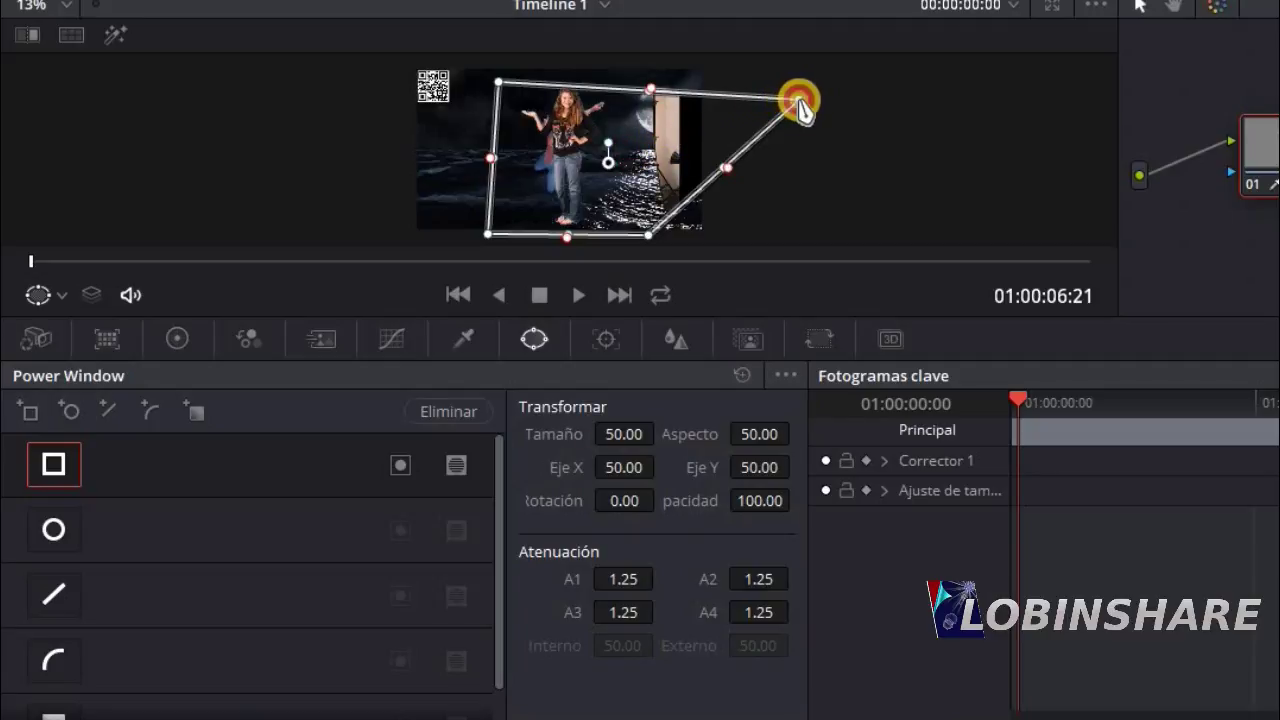
left_click_drag(800, 100, 624, 75)
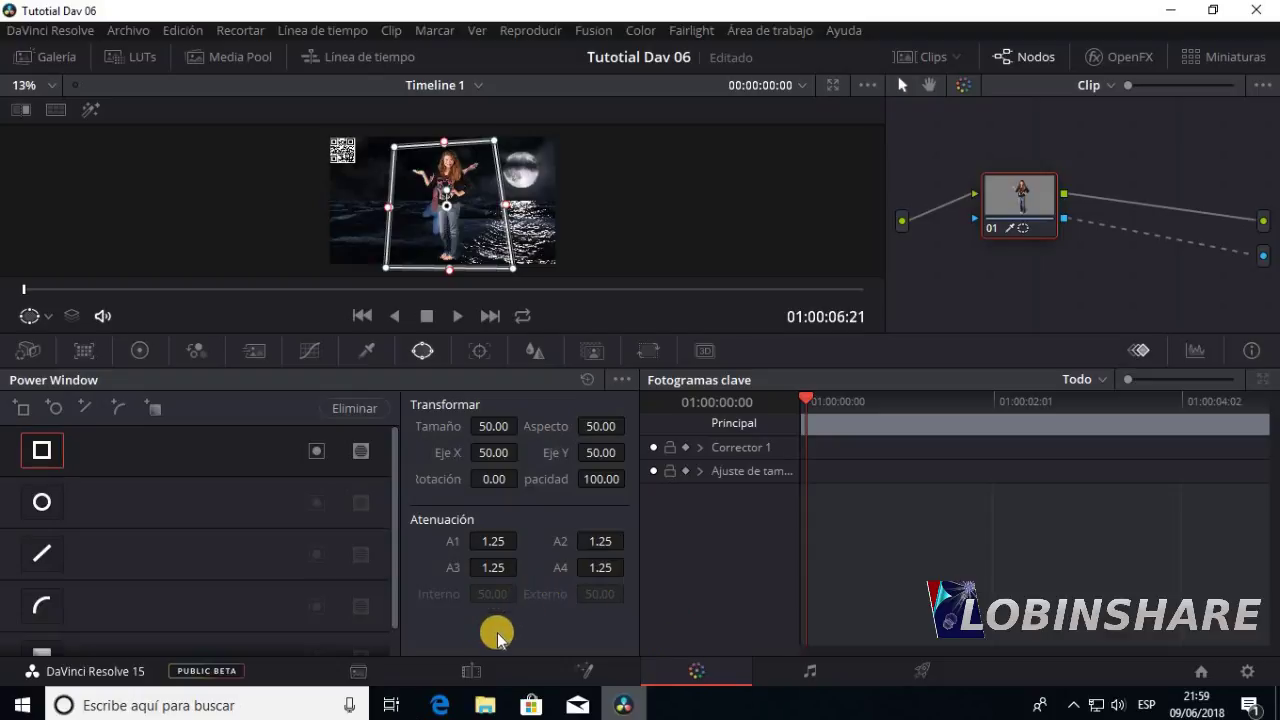
Step: Check the cropped girl on the Edit page and move her to Position X -587
left_click(480, 668)
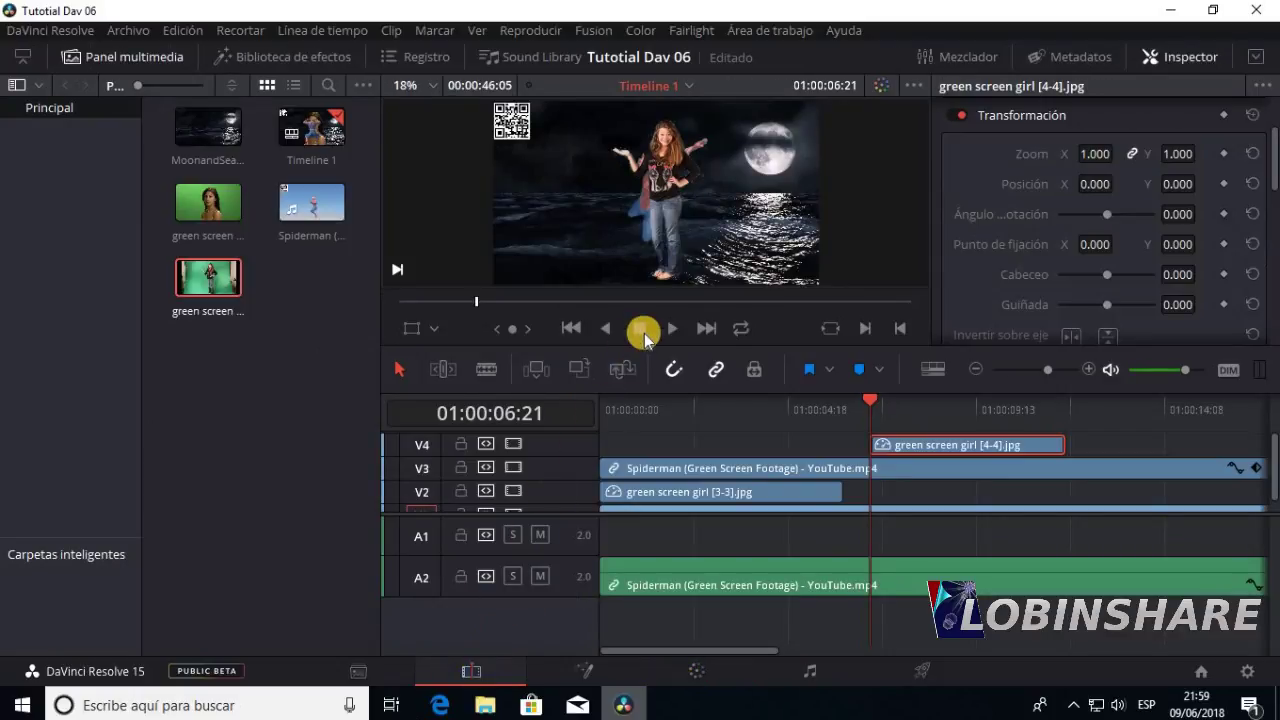
left_click(668, 330)
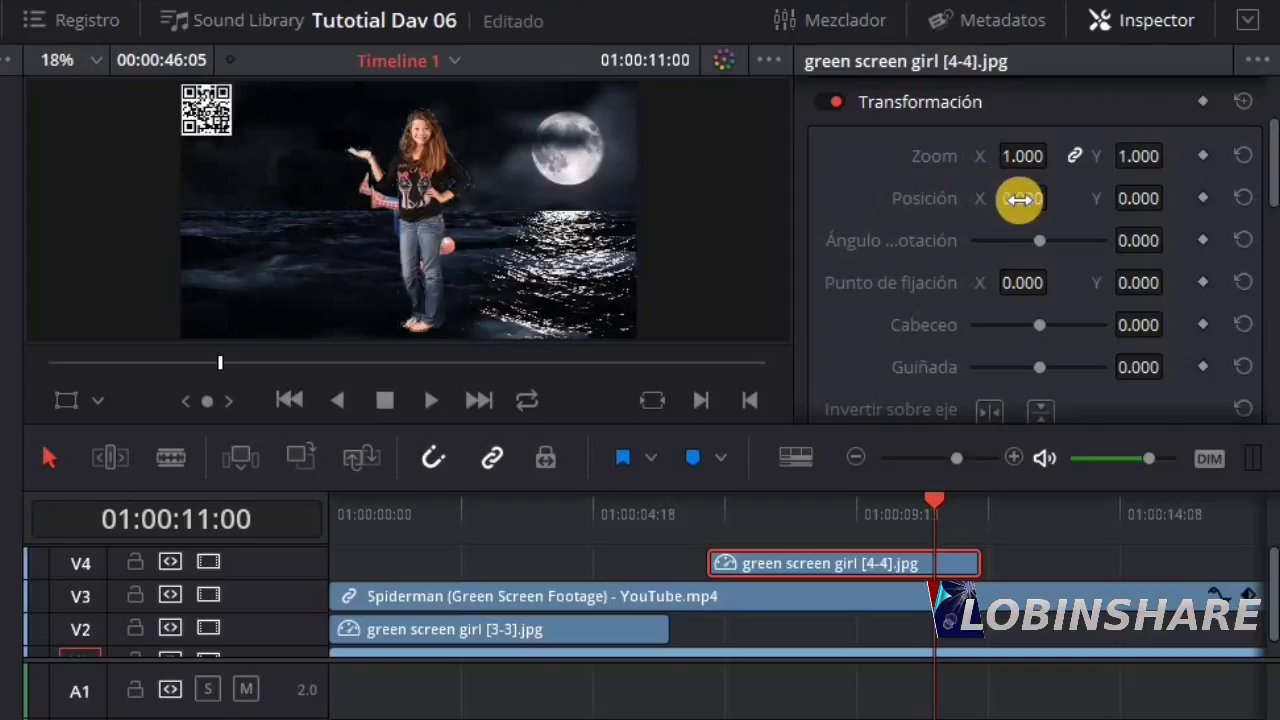
mouse_move(1021, 205)
left_mouse_down()
mouse_move(553, 257)
mouse_move(248, 321)
left_mouse_up()
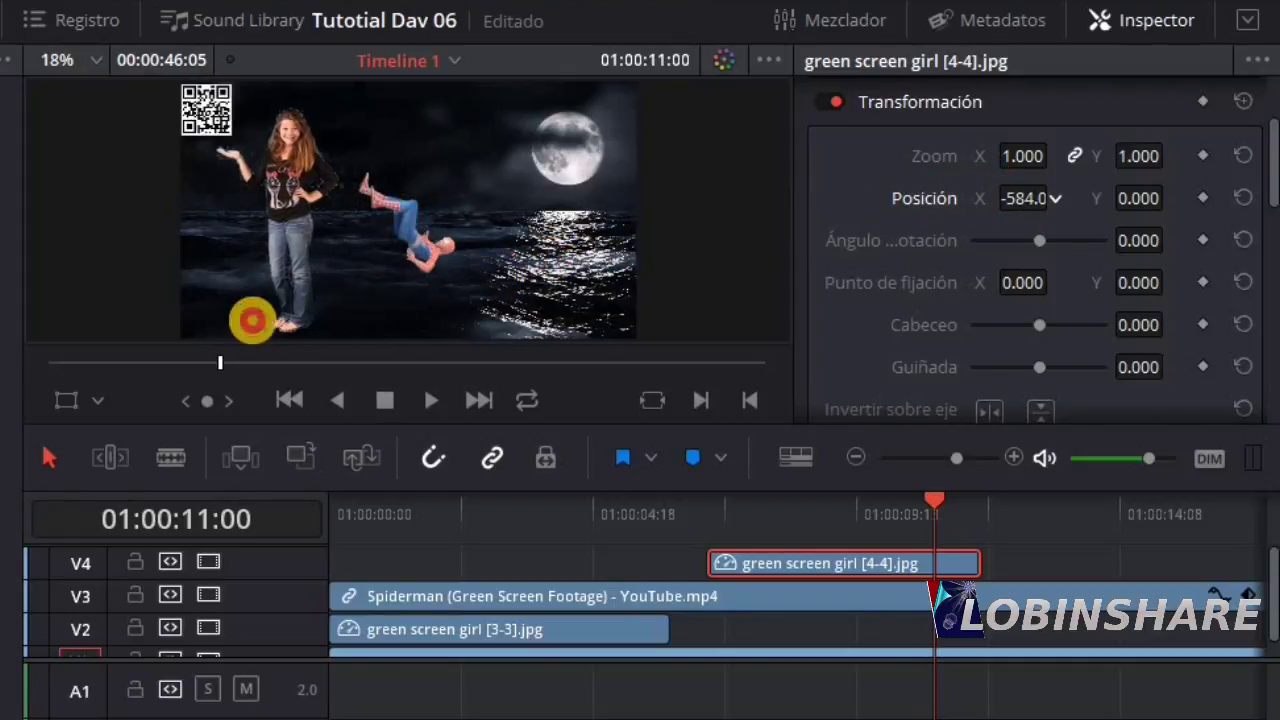
Step: Replay the repositioned composite from the clip start, then return to the Color page
key("Up")
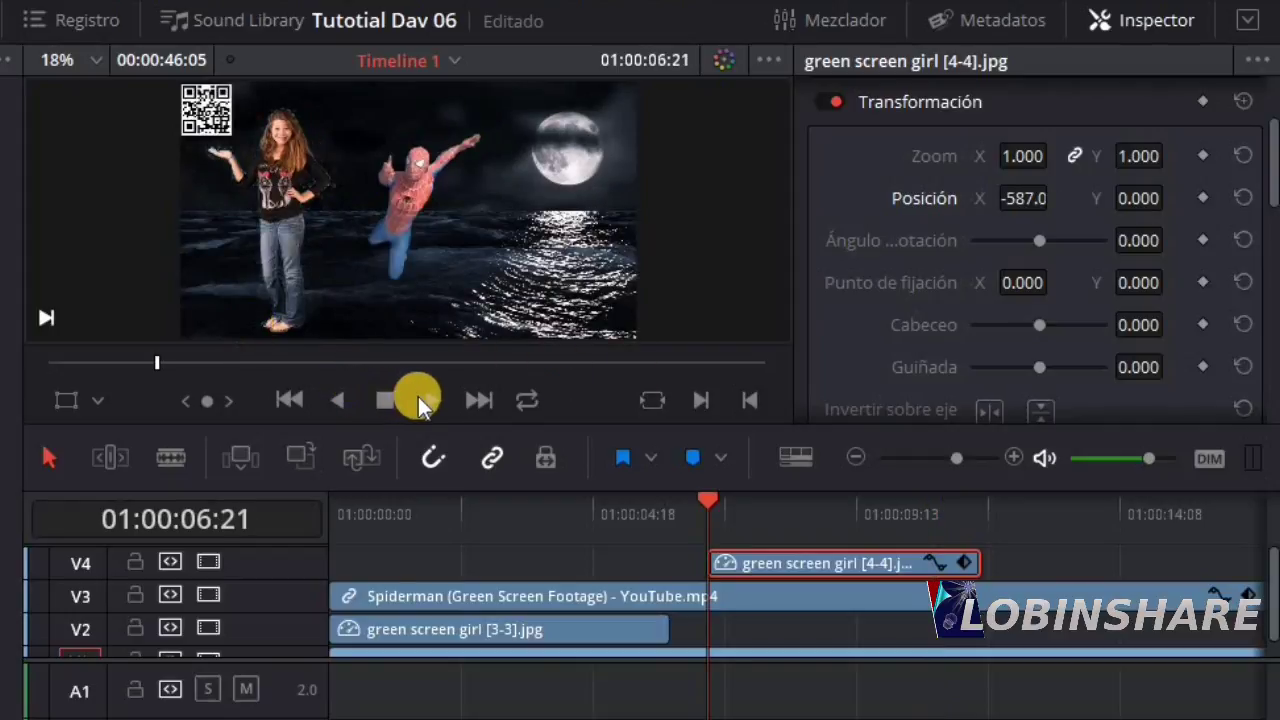
left_click(431, 400)
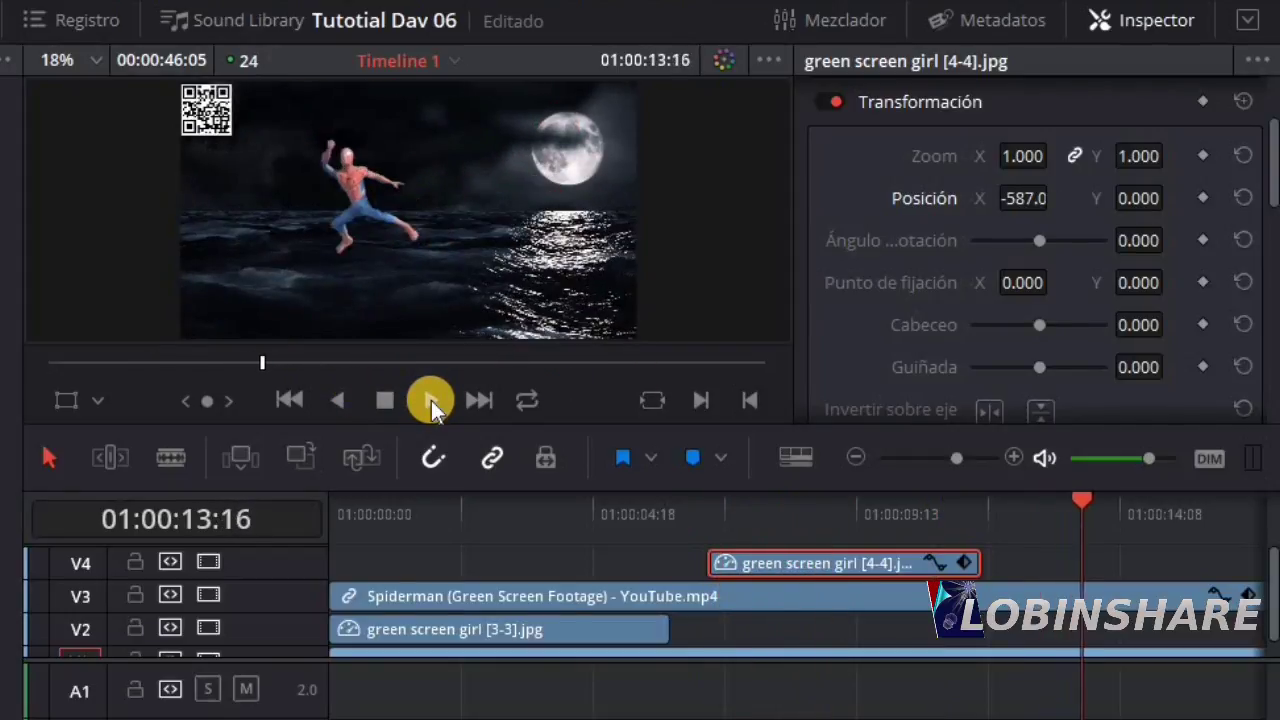
left_click(384, 400)
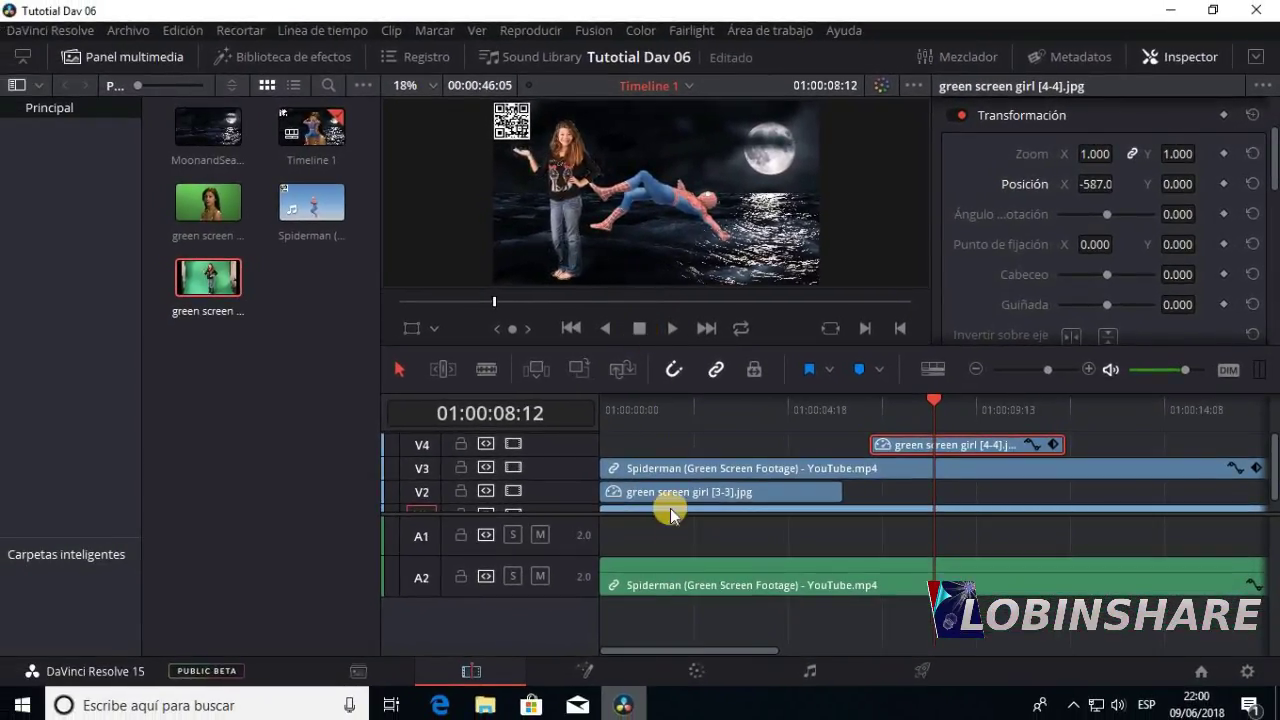
left_click(698, 680)
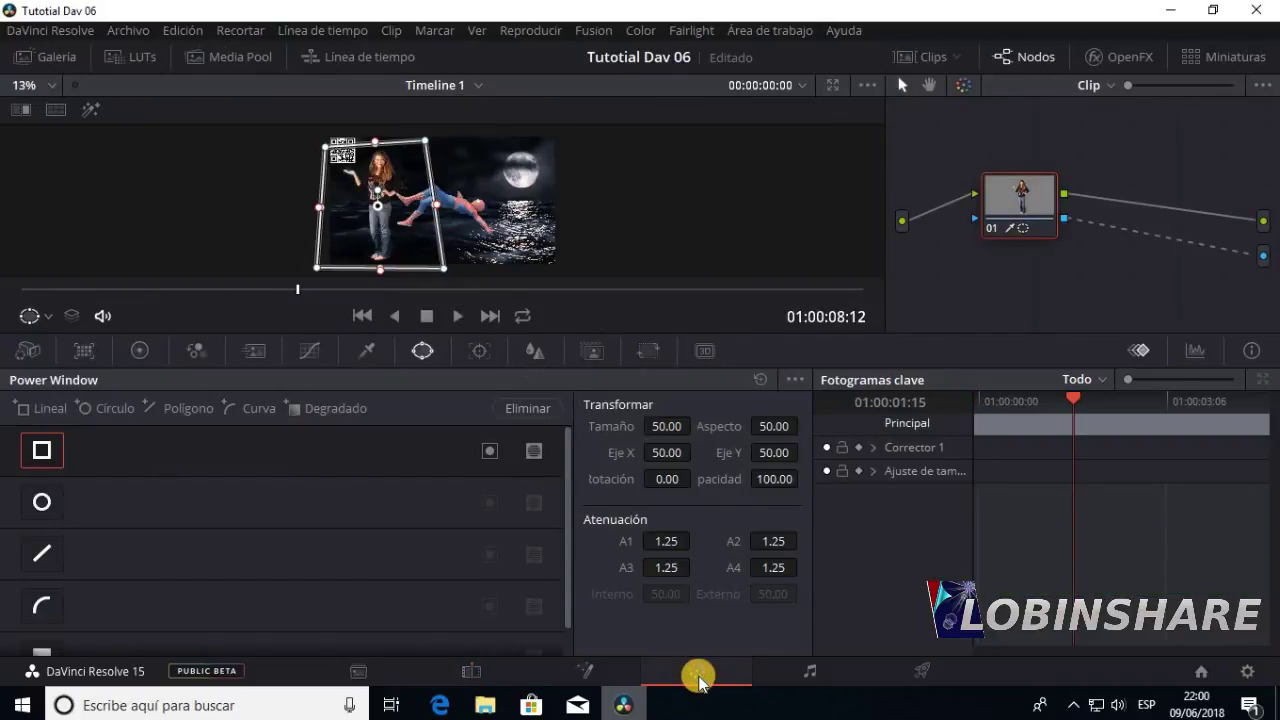
Step: Restore the qualifier controls on Color, then view the finished three-layer composite on Edit
left_click(370, 349)
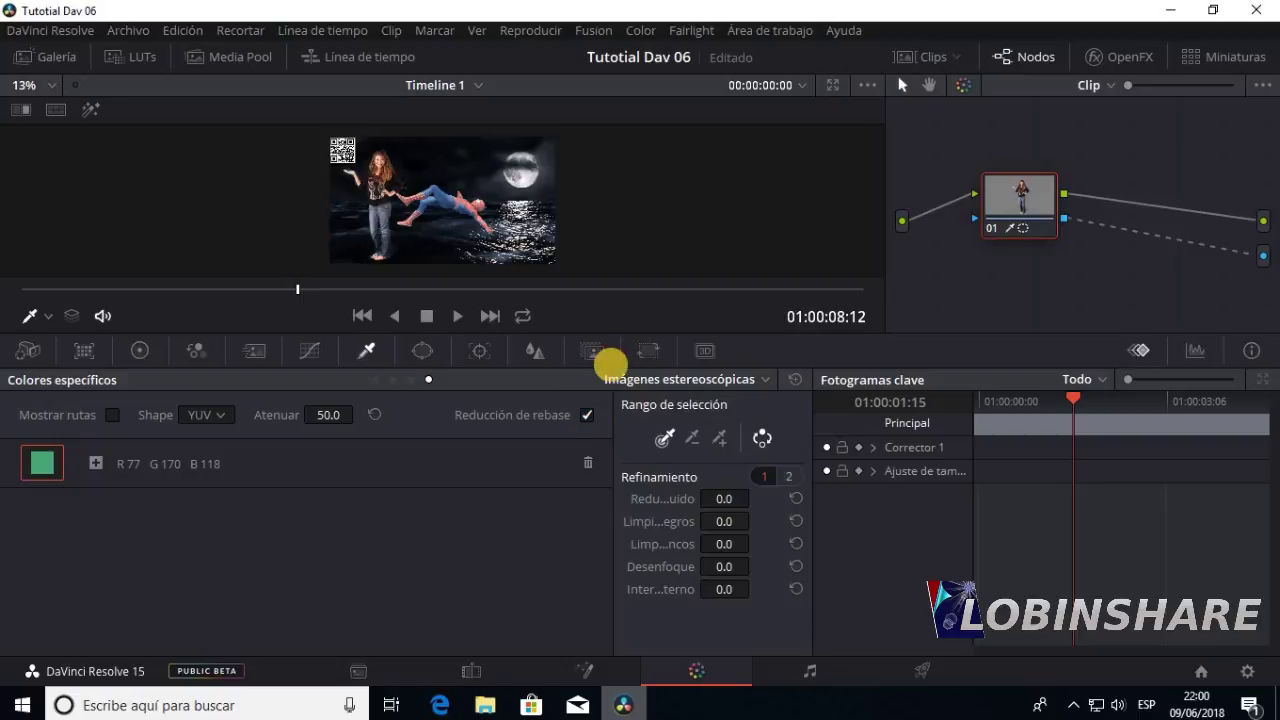
left_click(479, 664)
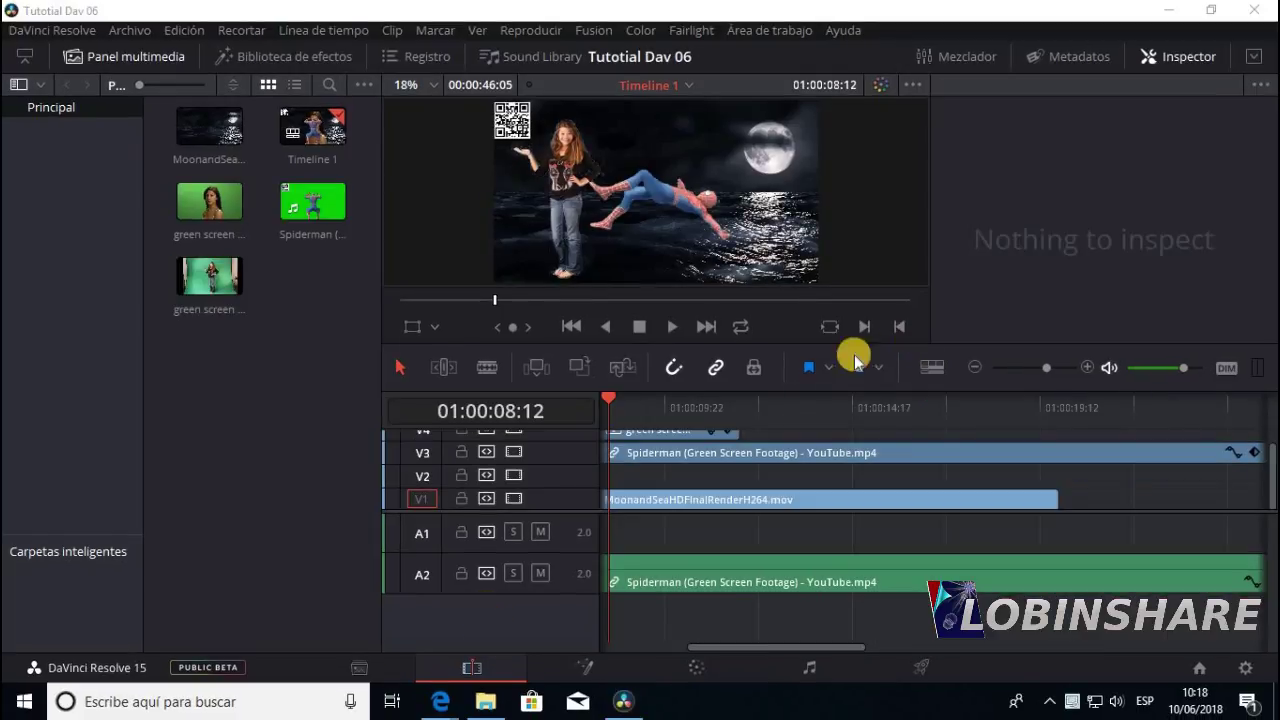
Step: Open the complete DaVinci Resolve 15 tutorial playlist from the YouTube video's pinned comment
mouse_move(443, 701)
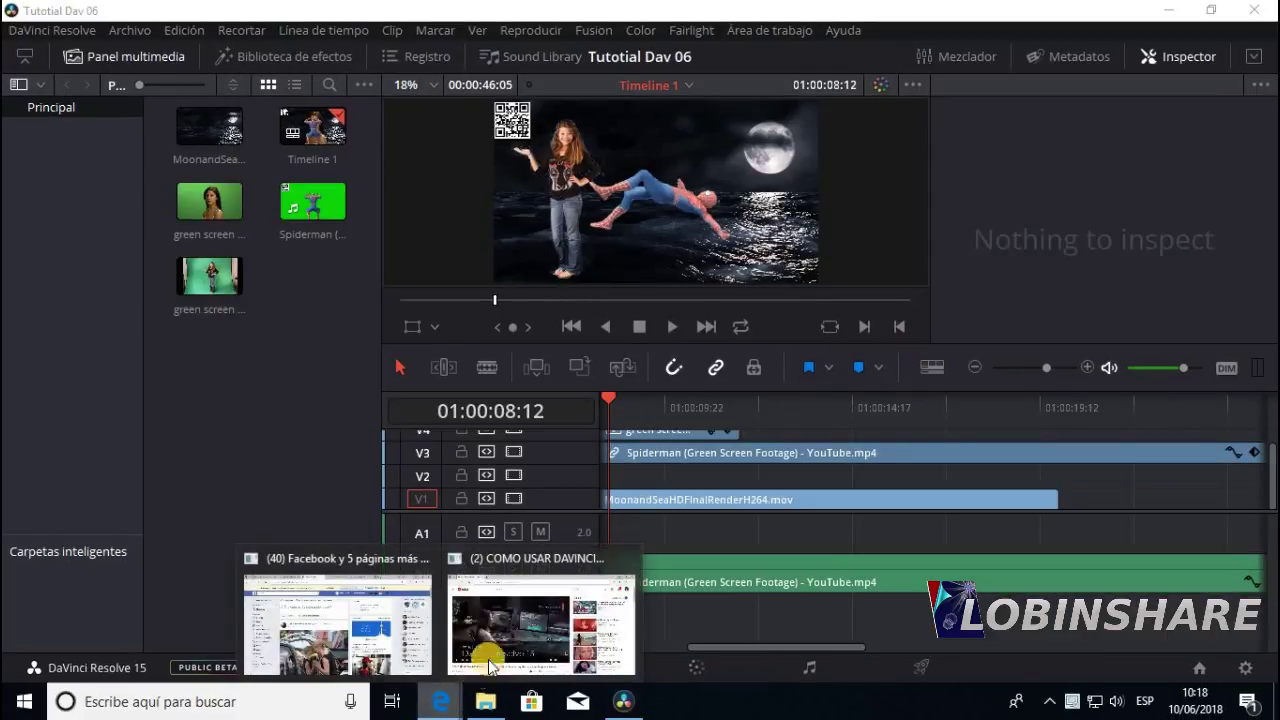
left_click(520, 630)
scroll(565, 490, "down", 2)
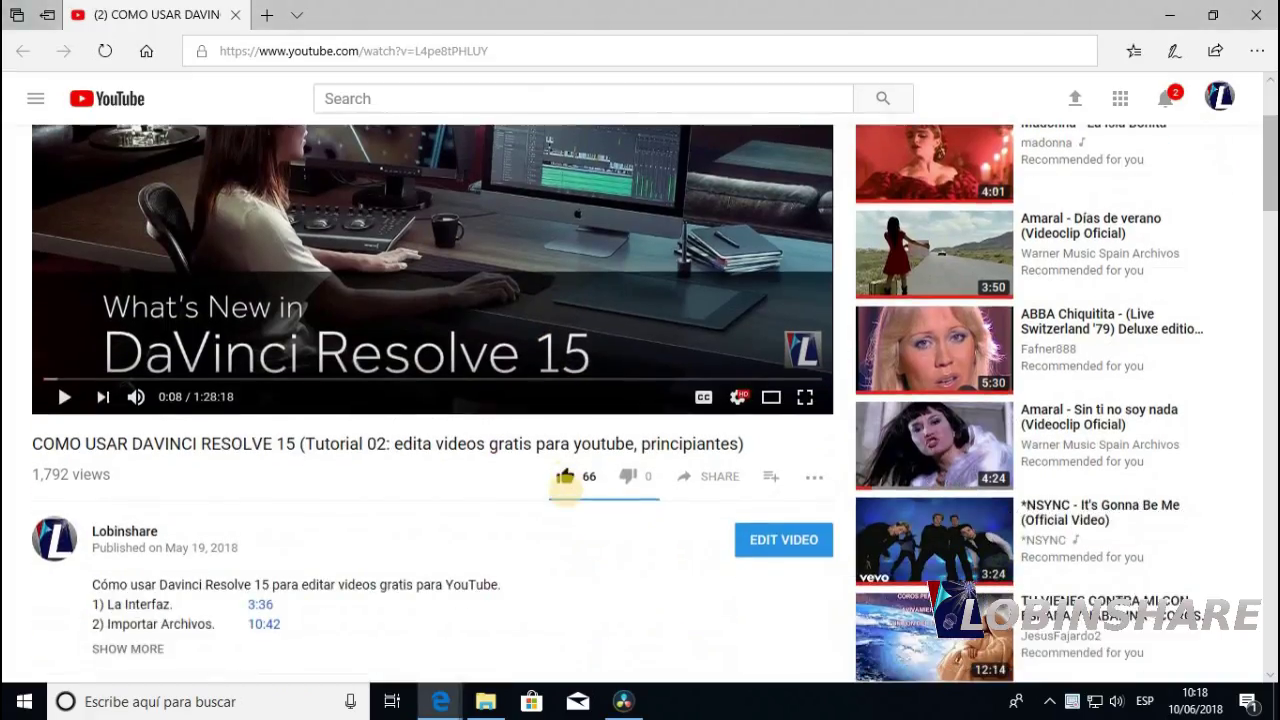
scroll(566, 494, "down", 3)
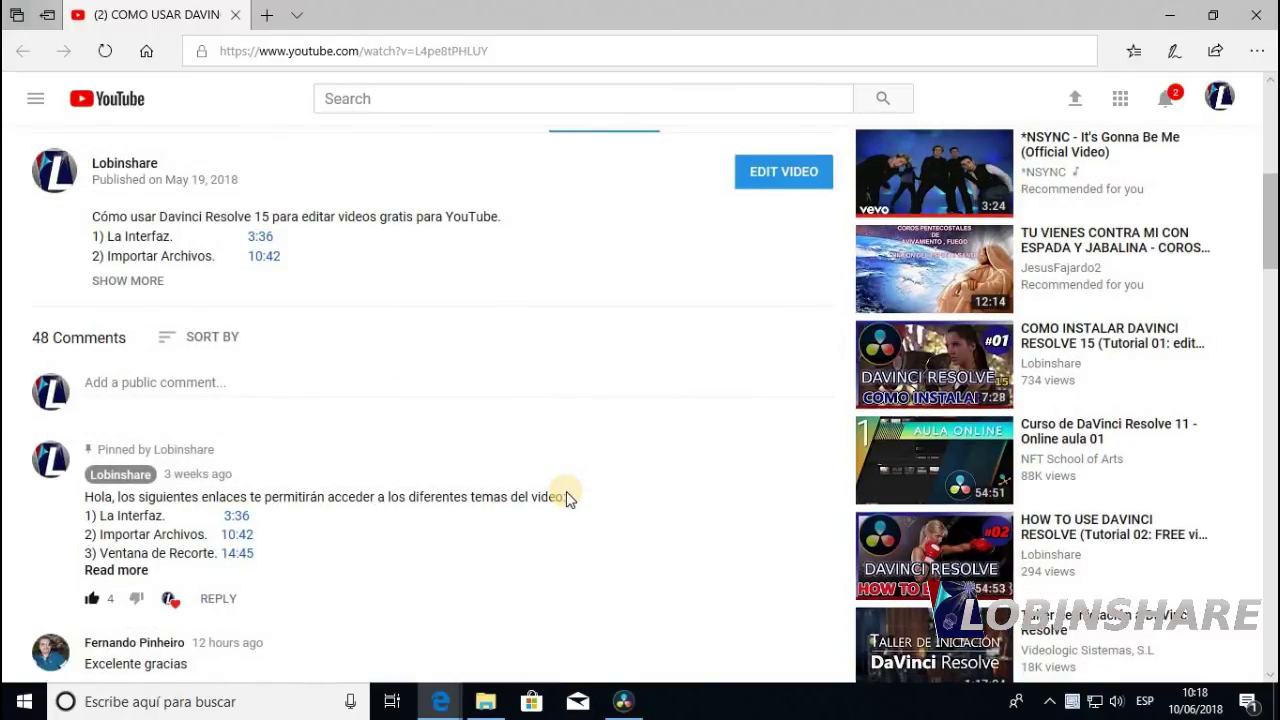
scroll(566, 493, "down", 2)
left_click(132, 394)
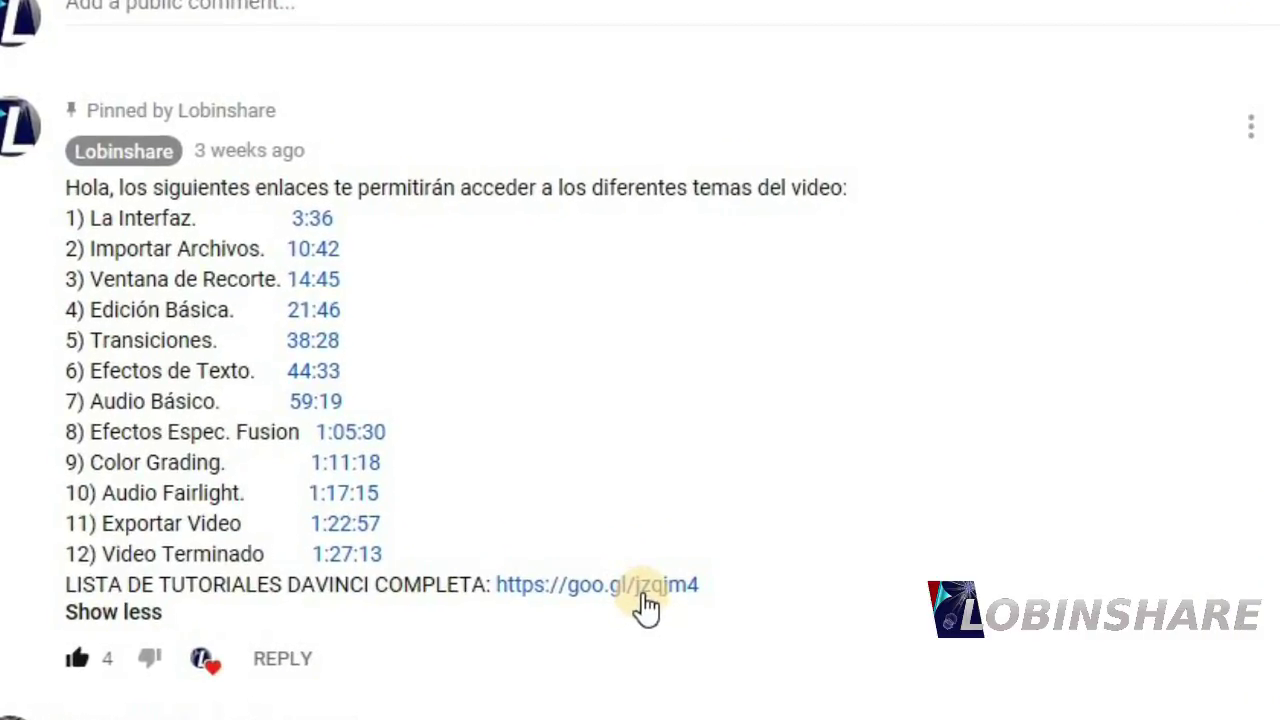
left_click(645, 594)
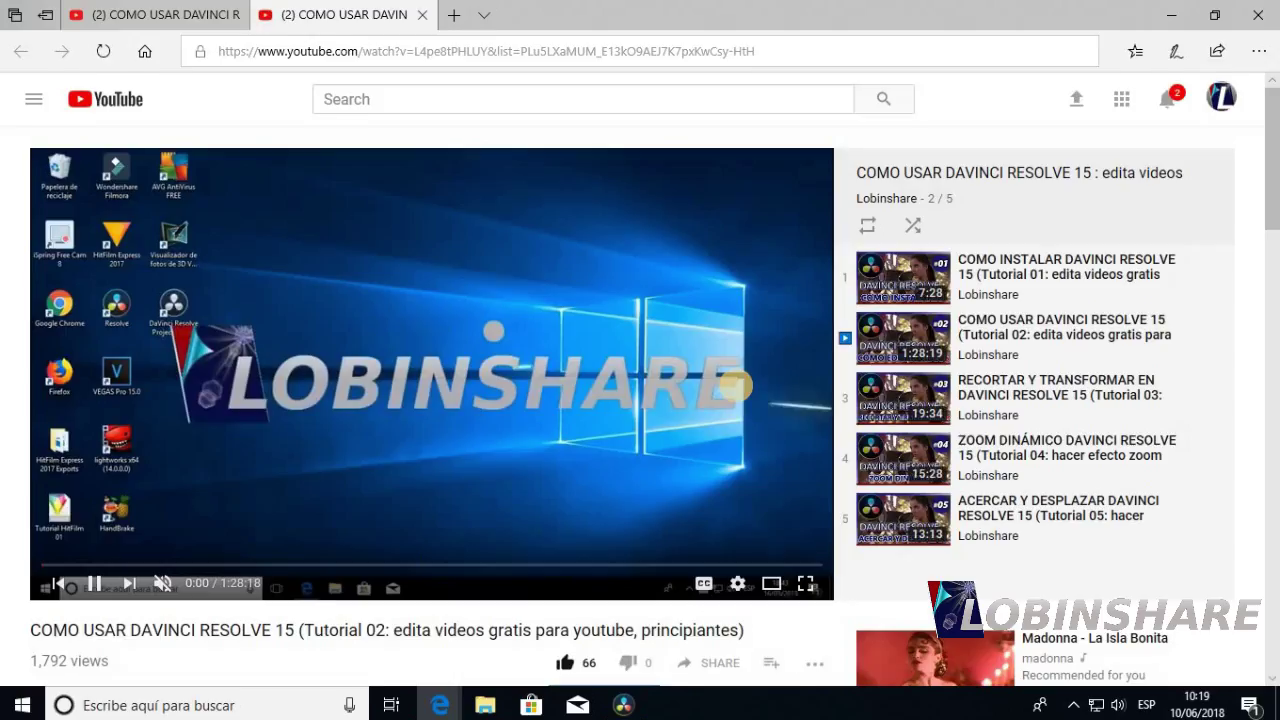